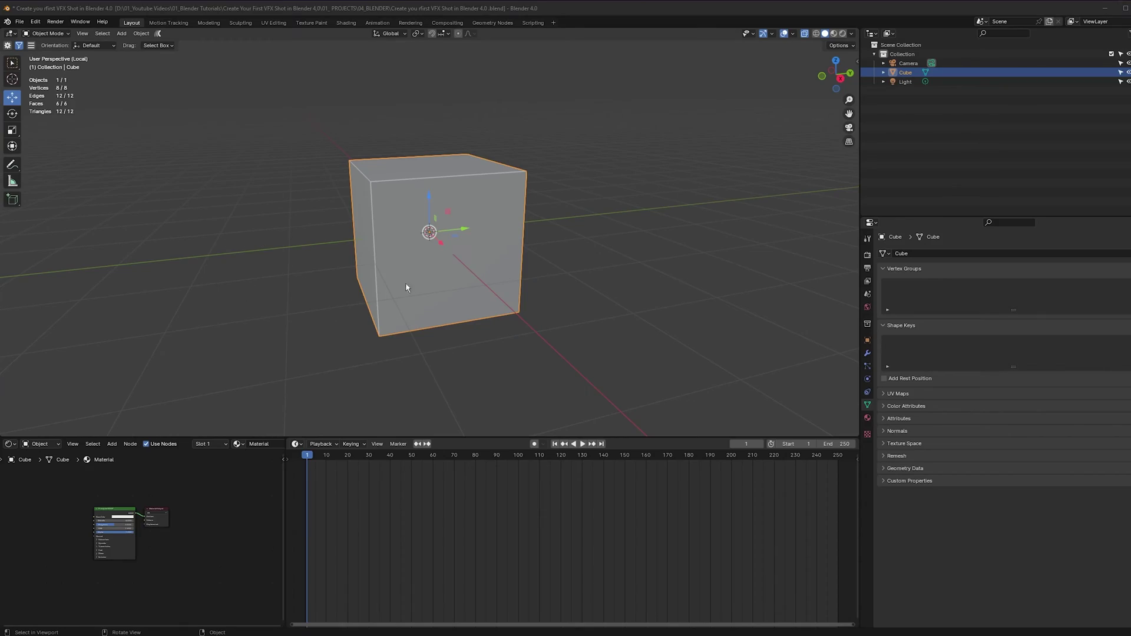
- Show the new-workspace list from the + beside the workspace tabs, with the VFX types
{"action": "left_click", "coordinate": [553, 22]}
- Add a VFX > Motion Tracking workspace and pick 0001.exr from the CARPARK folder as the clip
{"action": "mouse_move", "coordinate": [546, 71]}
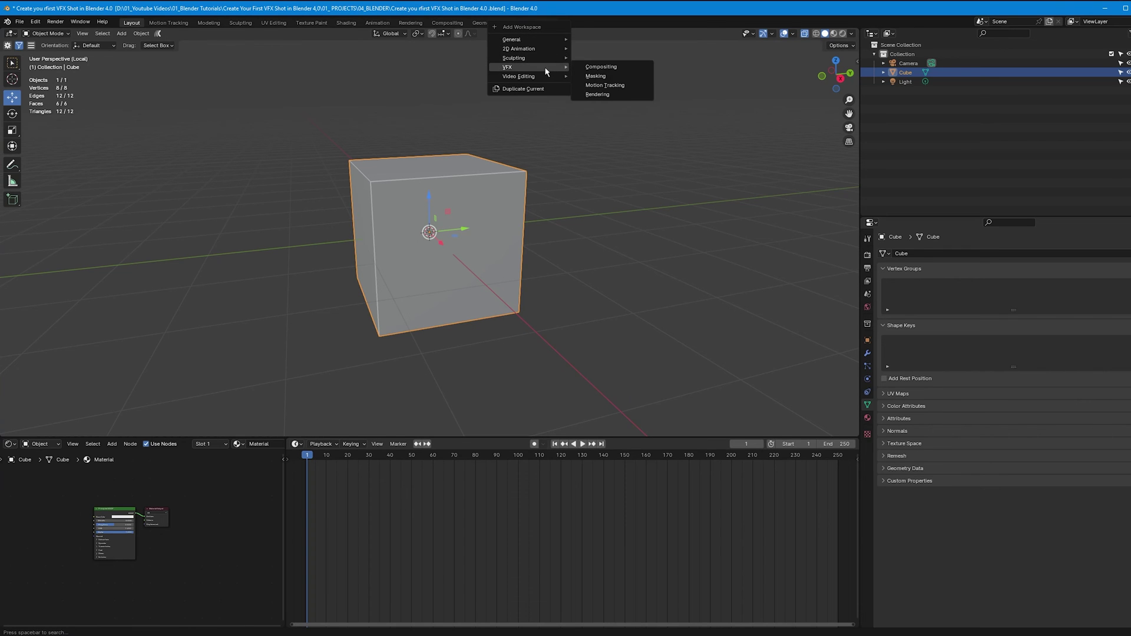
{"action": "left_click", "coordinate": [619, 86]}
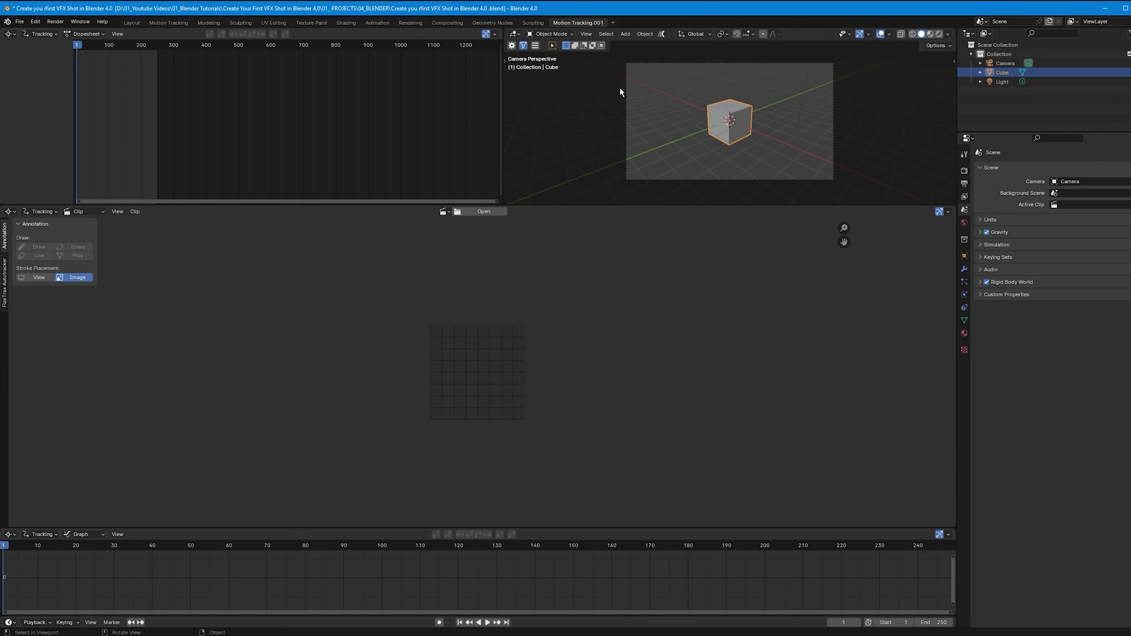
{"action": "left_click", "coordinate": [474, 212]}
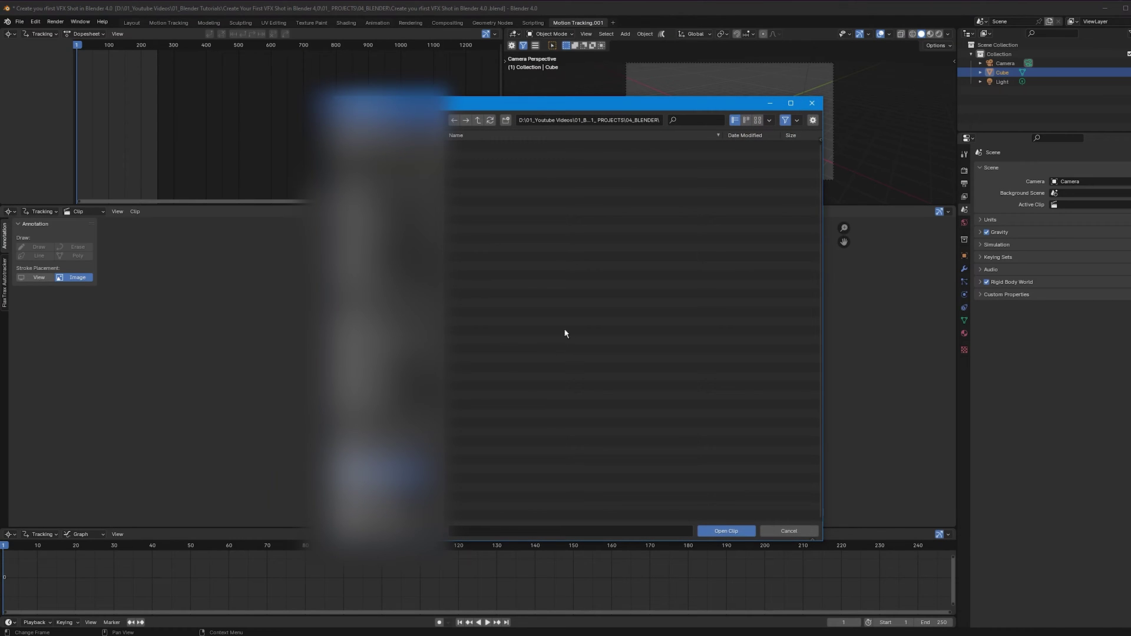
{"action": "left_click_drag", "start_coordinate": [653, 106], "coordinate": [571, 89]}
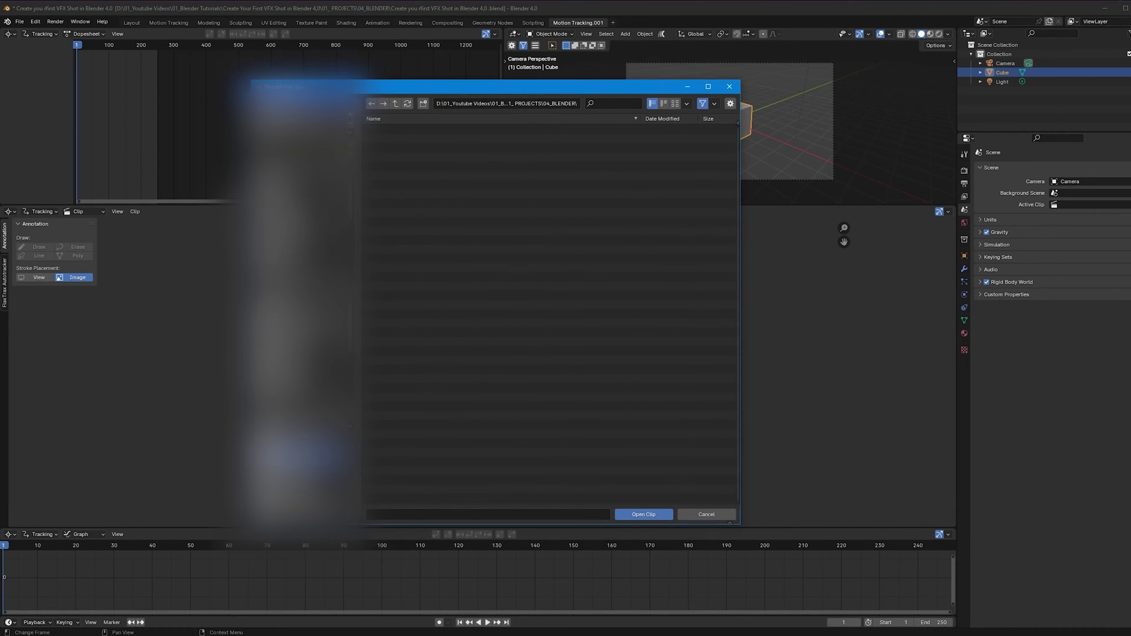
{"action": "left_click", "coordinate": [307, 147]}
{"action": "left_click", "coordinate": [409, 129]}
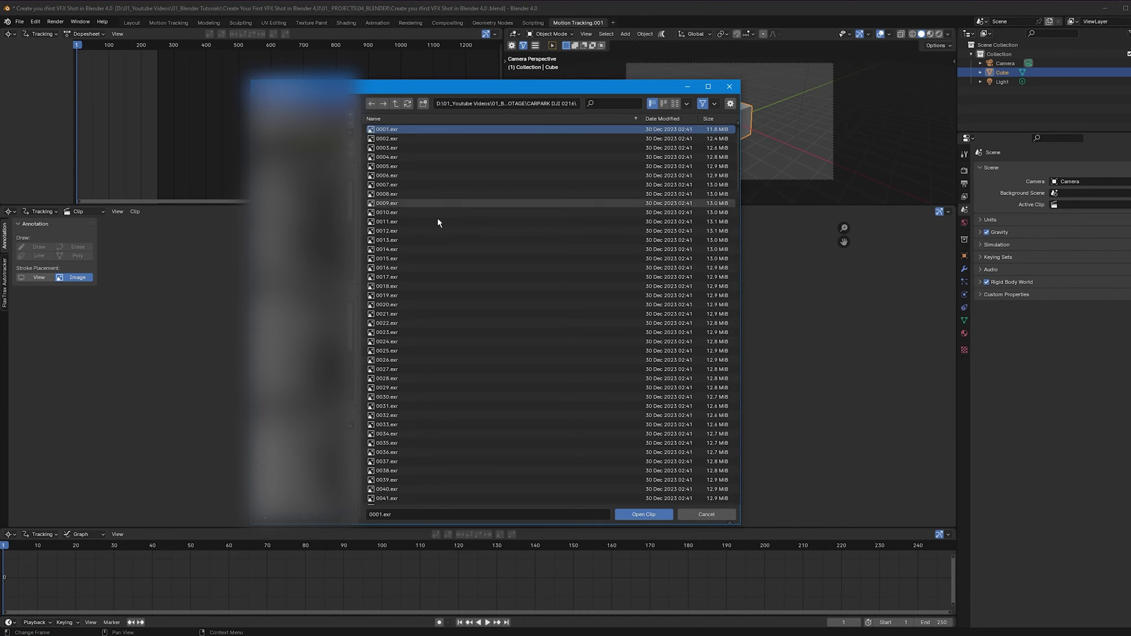
- Load the car-park 0001.exr image sequence as the tracking clip
{"action": "left_click", "coordinate": [645, 515]}
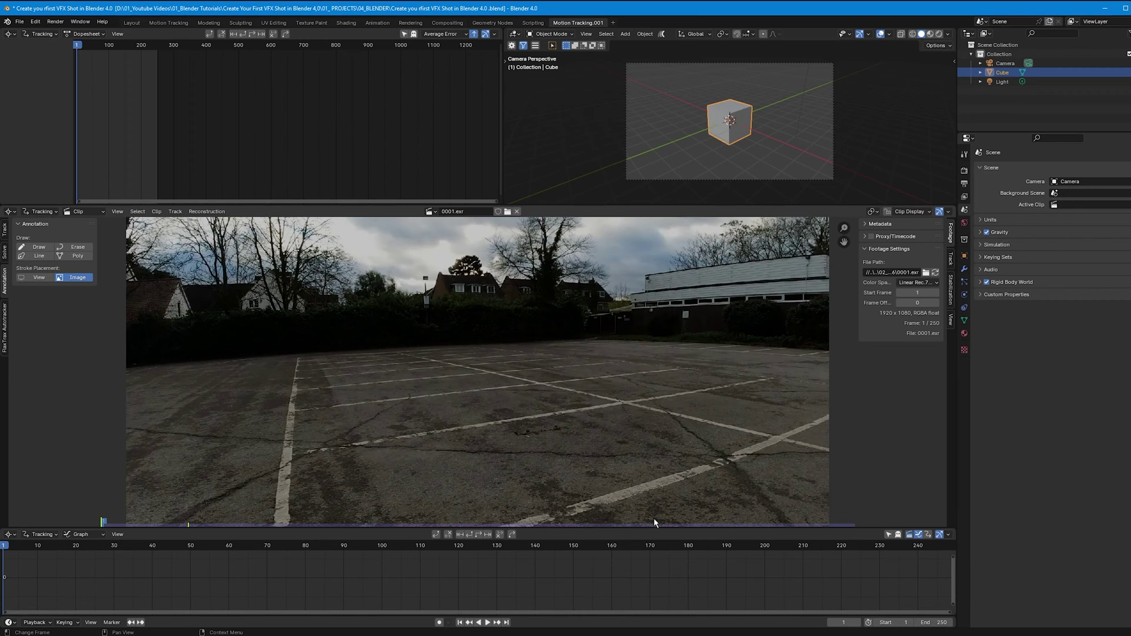
{"action": "scroll", "coordinate": [477, 377], "scroll_direction": "down", "scroll_amount": 6}
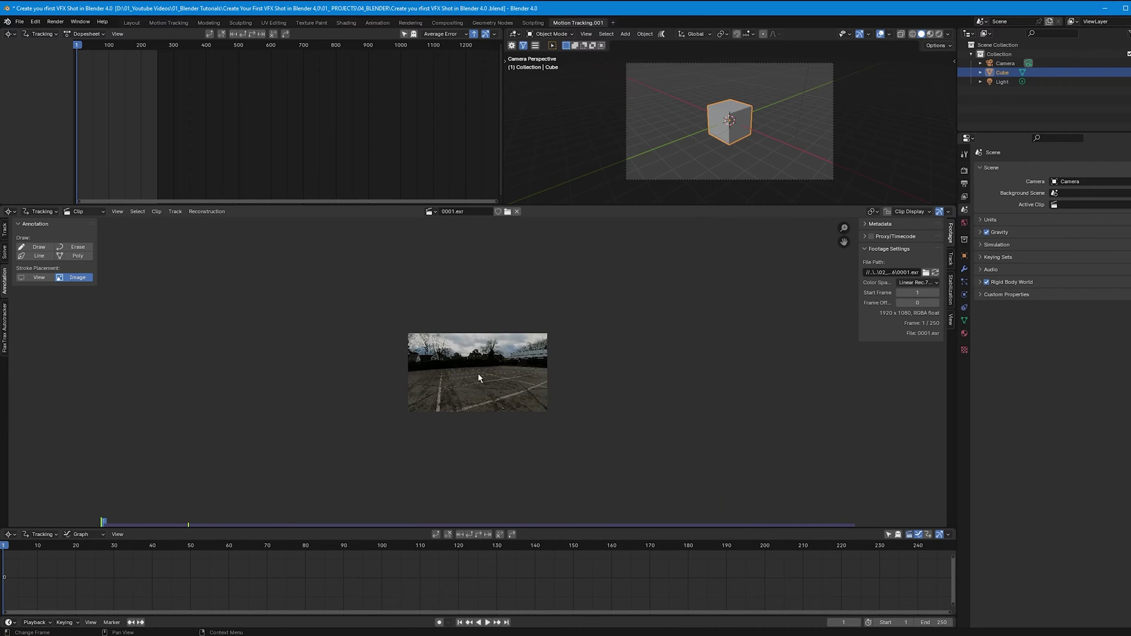
{"action": "scroll", "coordinate": [478, 378], "scroll_direction": "up", "scroll_amount": 4}
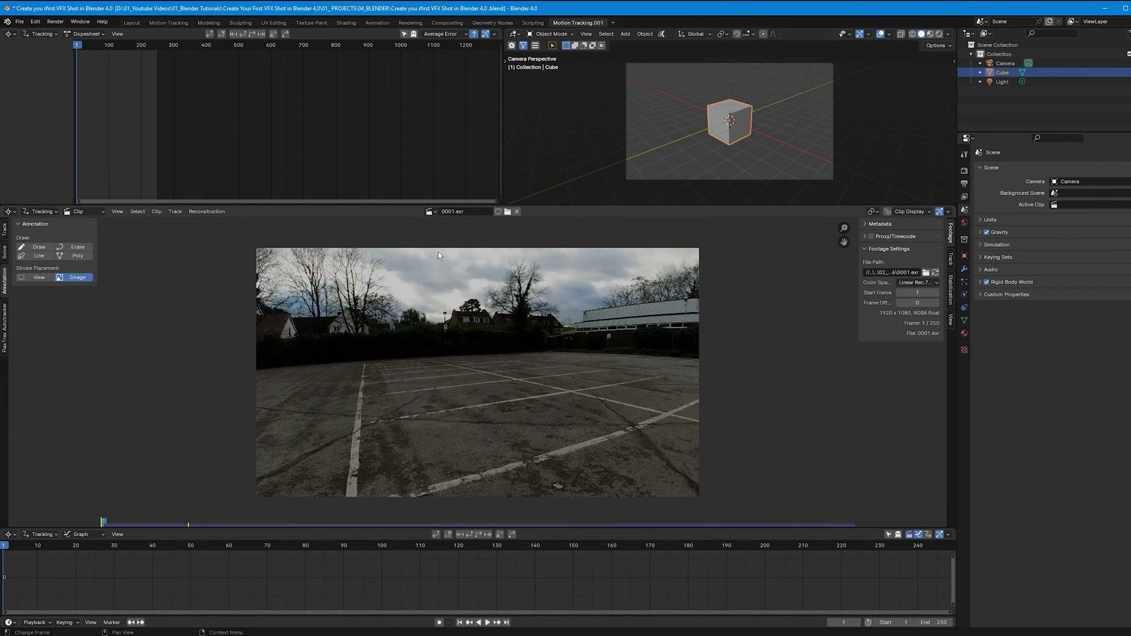
- In the Track tab, set the scene frames to the clip, prefetch it, and widen the sidebar
{"action": "left_click", "coordinate": [4, 228]}
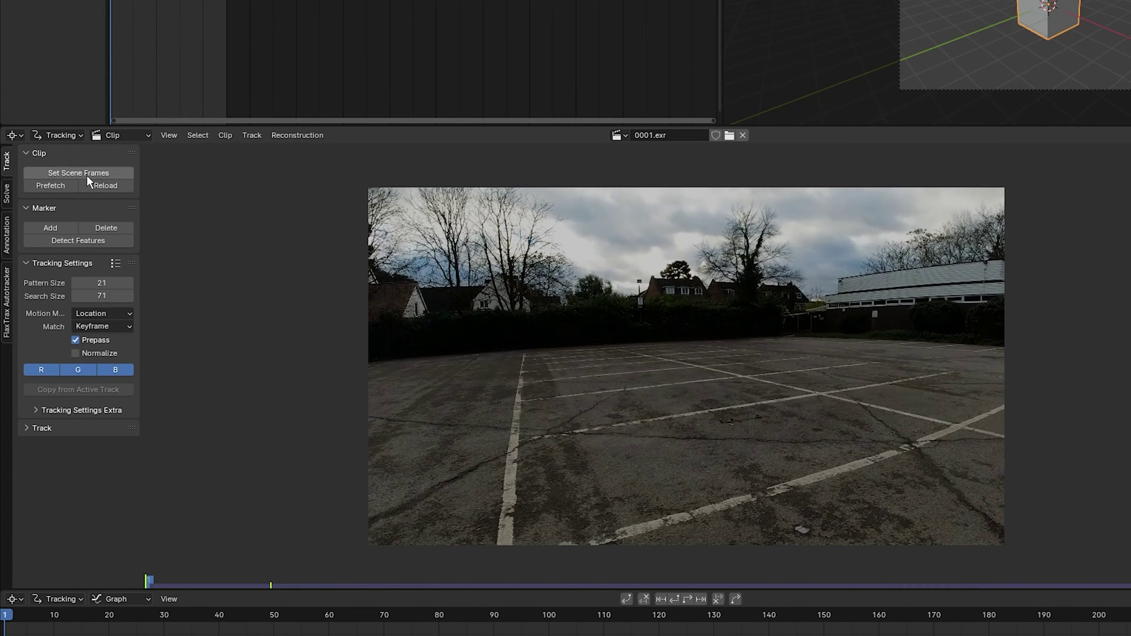
{"action": "left_click", "coordinate": [98, 170]}
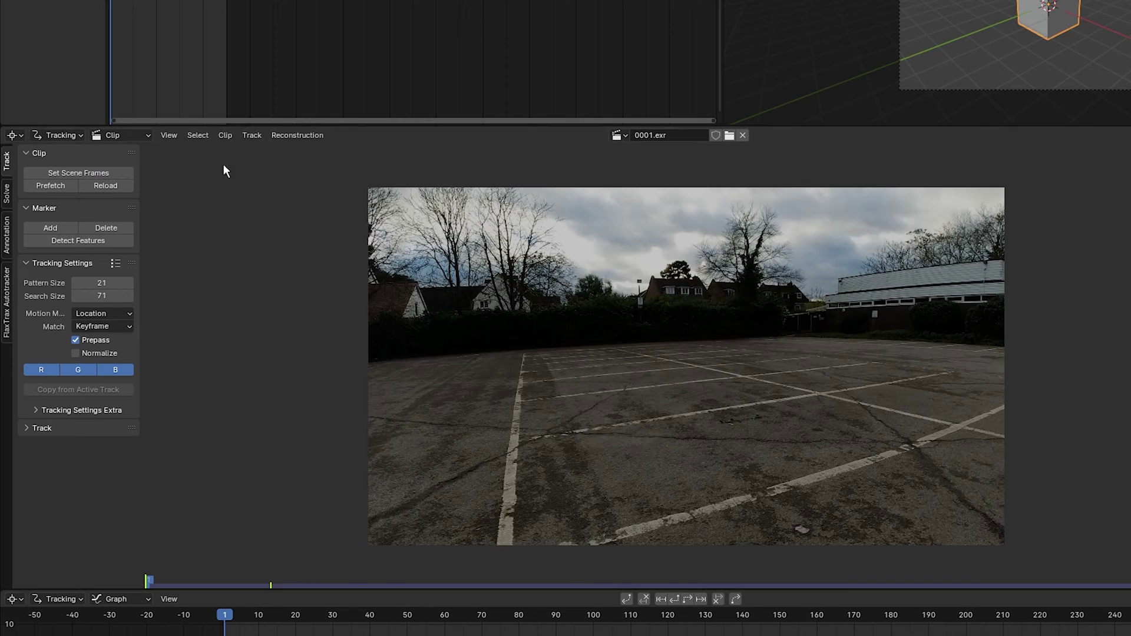
{"action": "left_click", "coordinate": [55, 184]}
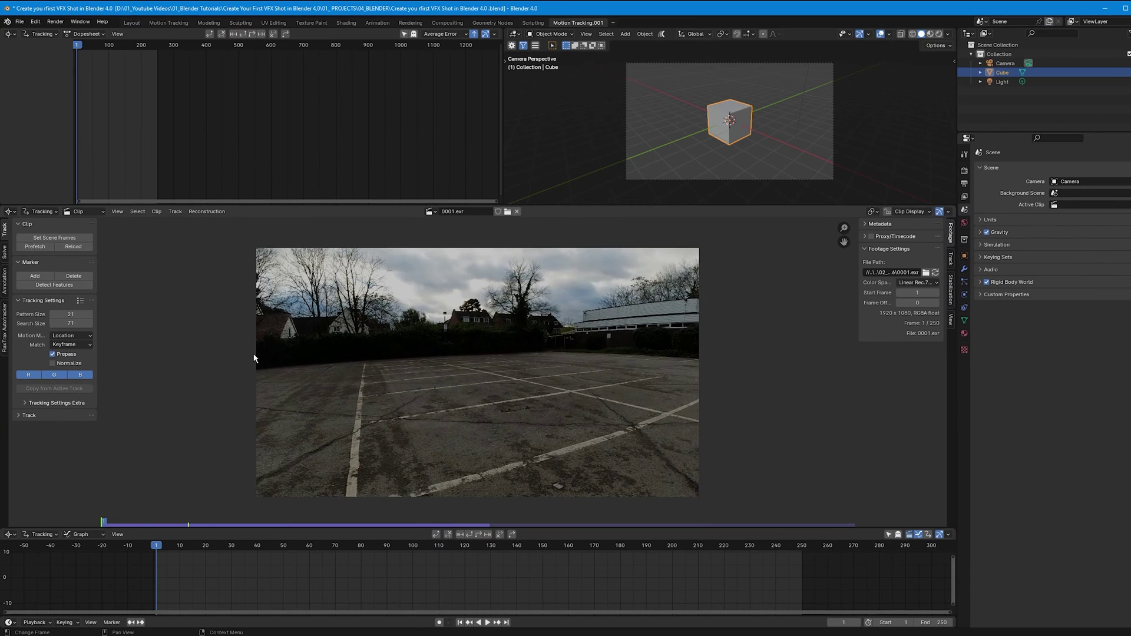
{"action": "middle_click_drag", "start_coordinate": [254, 357], "coordinate": [280, 357]}
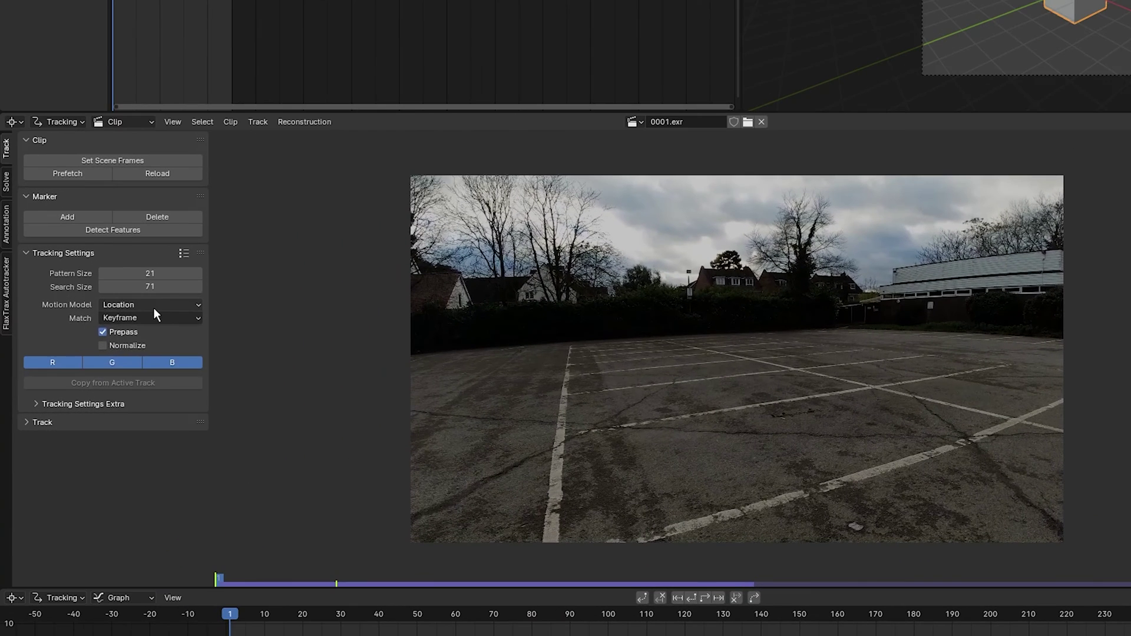
- Set the tracking Motion Model to Perspective and Match to Previous frame
{"action": "left_click", "coordinate": [159, 305]}
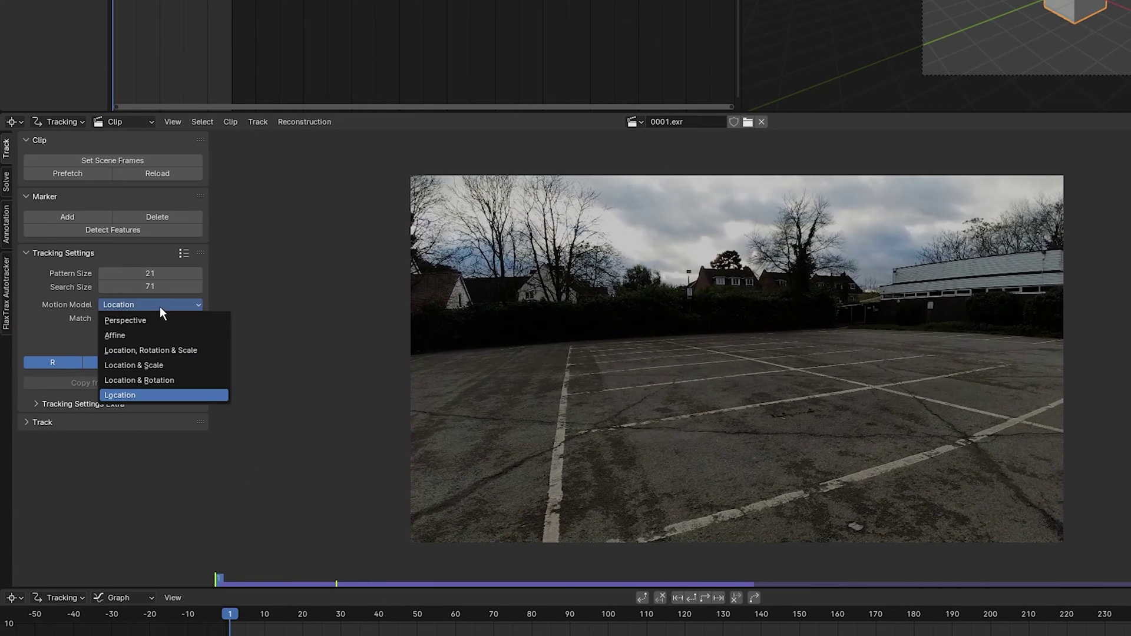
{"action": "left_click", "coordinate": [161, 319]}
{"action": "left_click", "coordinate": [175, 317]}
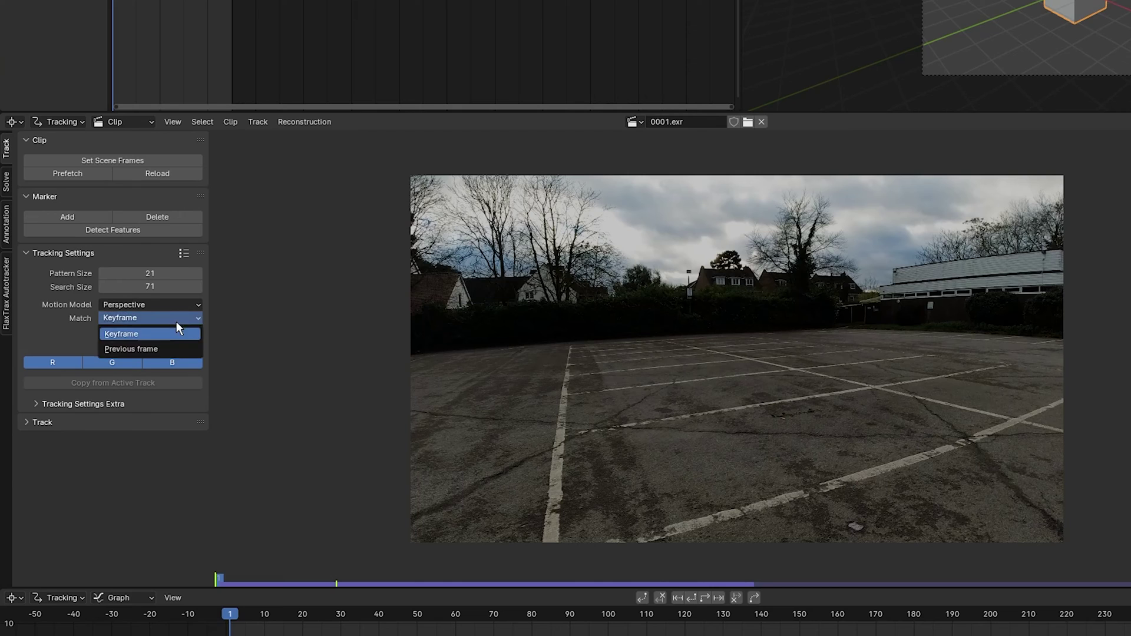
{"action": "left_click", "coordinate": [173, 350]}
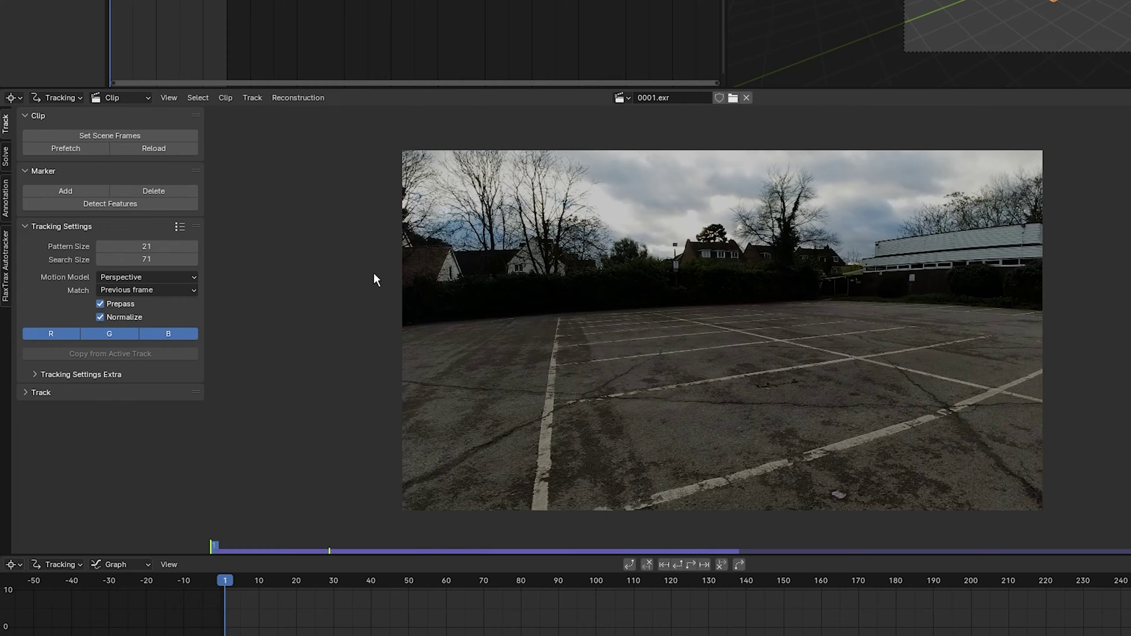
- Annotate the sky and treeline, then detect features outside the annotated area
{"action": "mouse_move", "coordinate": [372, 299]}
{"action": "left_mouse_down"}
{"action": "mouse_move", "coordinate": [623, 280]}
{"action": "mouse_move", "coordinate": [1045, 282]}
{"action": "mouse_move", "coordinate": [1097, 264]}
{"action": "mouse_move", "coordinate": [1056, 128]}
{"action": "mouse_move", "coordinate": [535, 136]}
{"action": "mouse_move", "coordinate": [445, 146]}
{"action": "mouse_move", "coordinate": [376, 293]}
{"action": "left_mouse_up"}
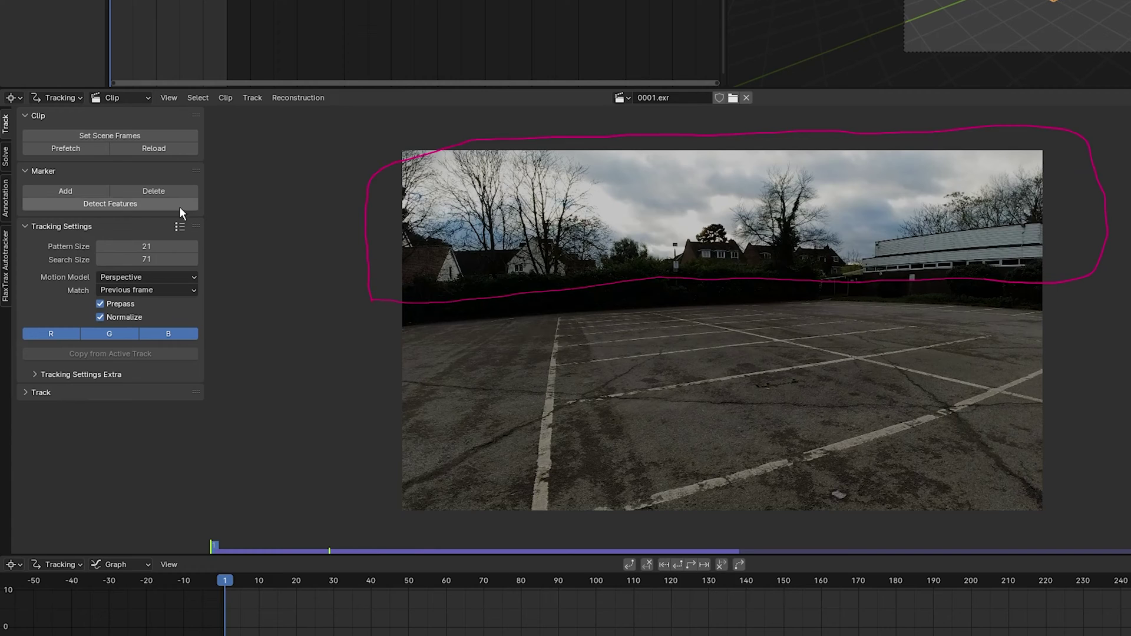
{"action": "left_click", "coordinate": [146, 200]}
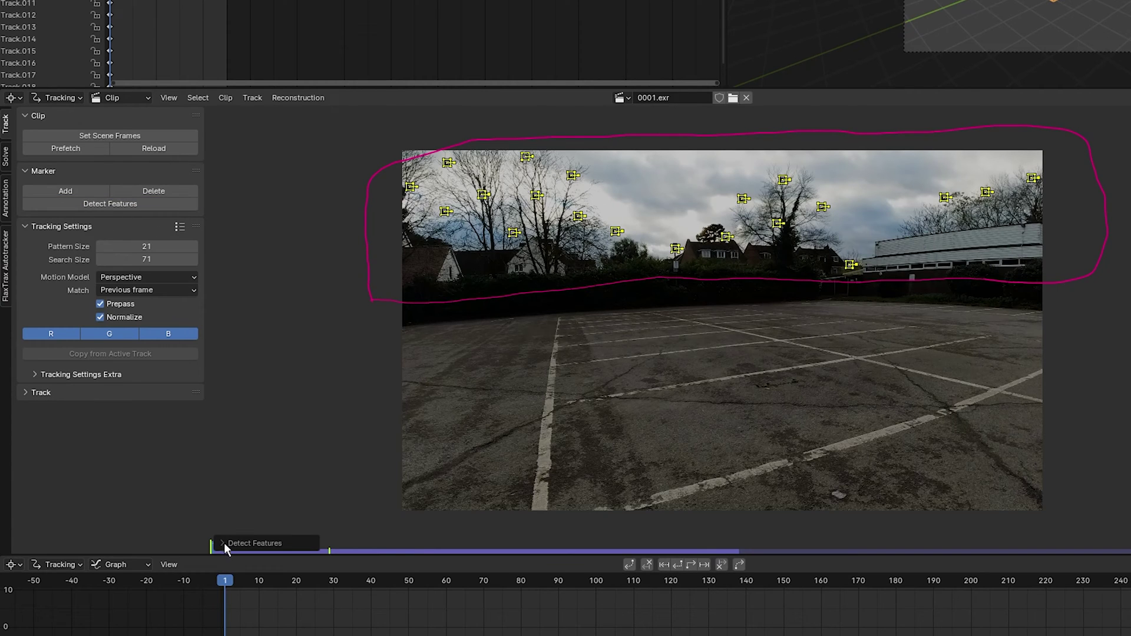
{"action": "left_click", "coordinate": [224, 543]}
{"action": "left_click", "coordinate": [380, 493]}
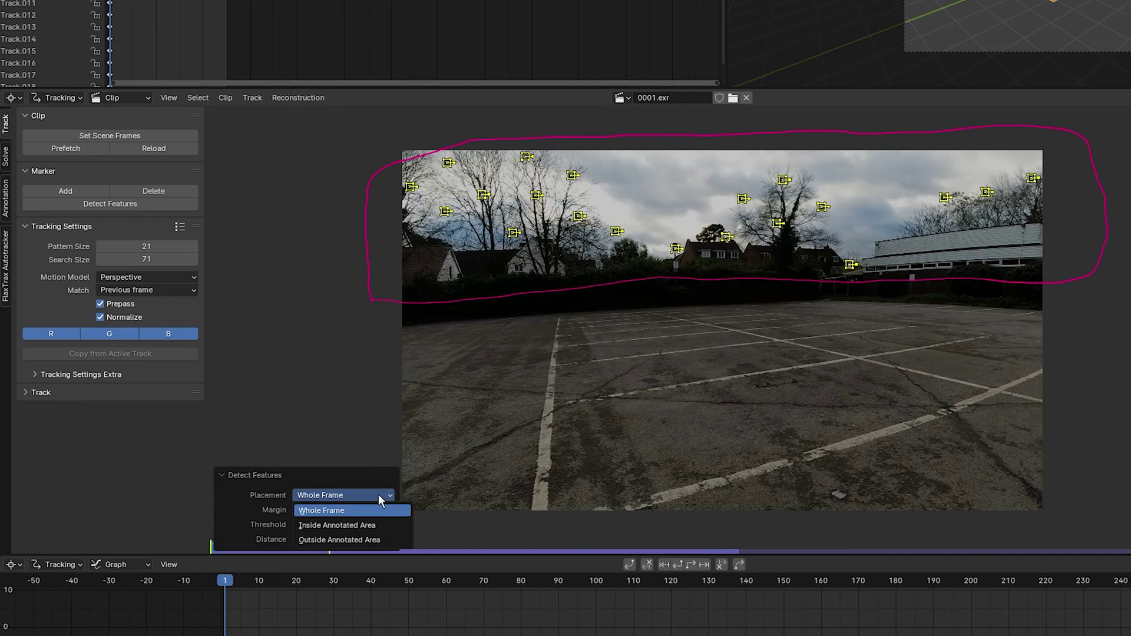
{"action": "left_click", "coordinate": [383, 539]}
- Set the feature detection distance to 40 and threshold to 0.010
{"action": "left_click", "coordinate": [377, 540]}
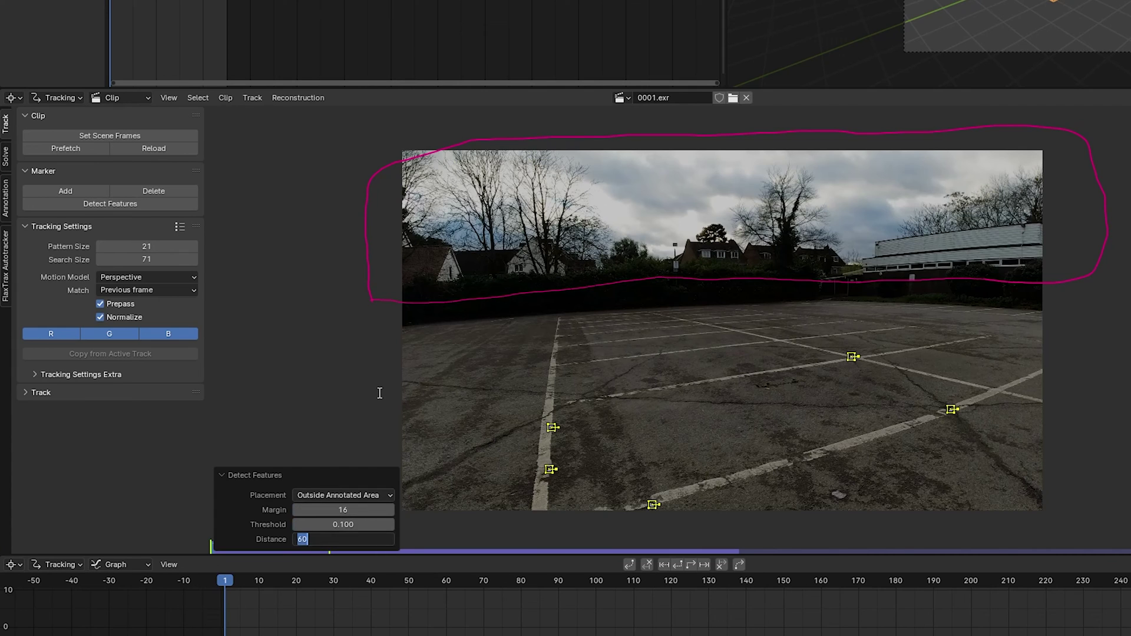
{"action": "type", "text": "40"}
{"action": "key", "text": "Return"}
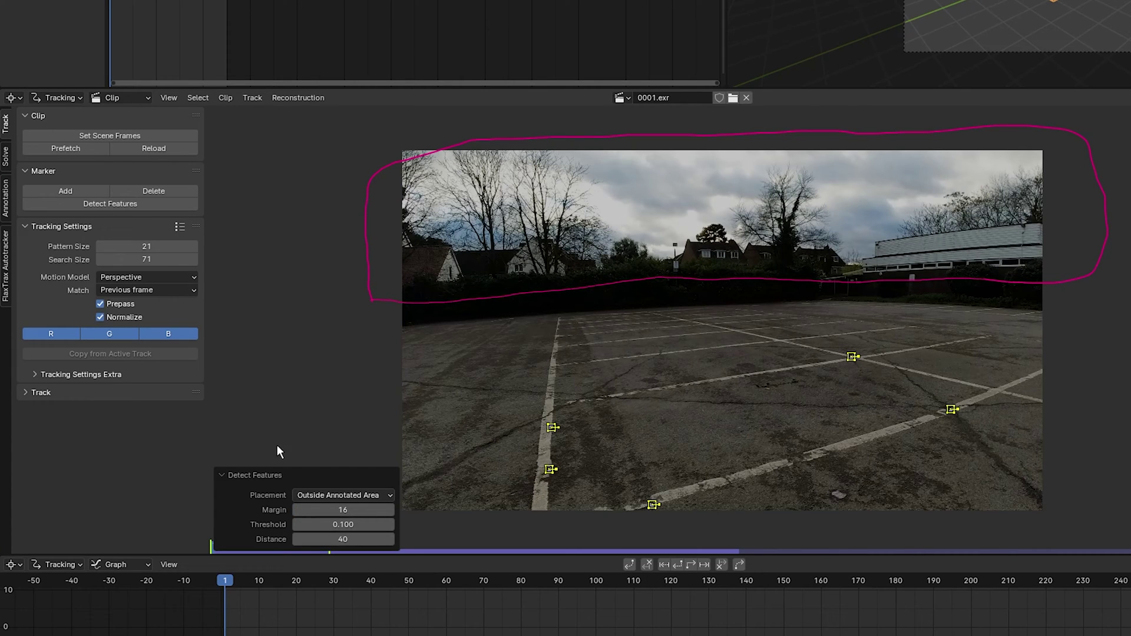
{"action": "left_click", "coordinate": [354, 523]}
{"action": "type", "text": ".01"}
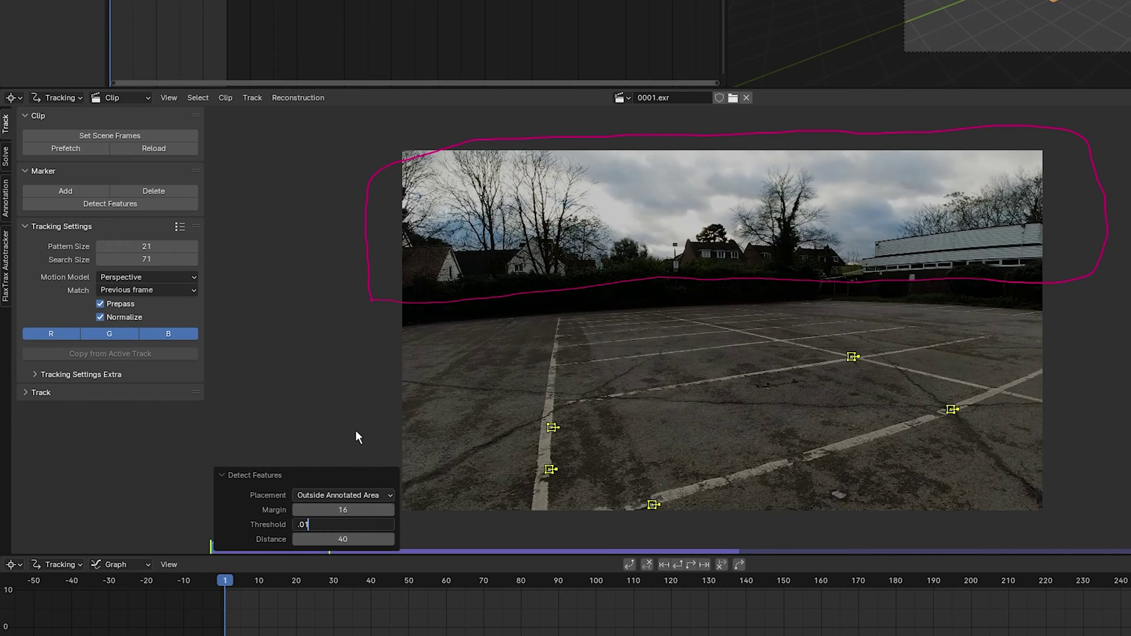
{"action": "key", "text": "Return"}
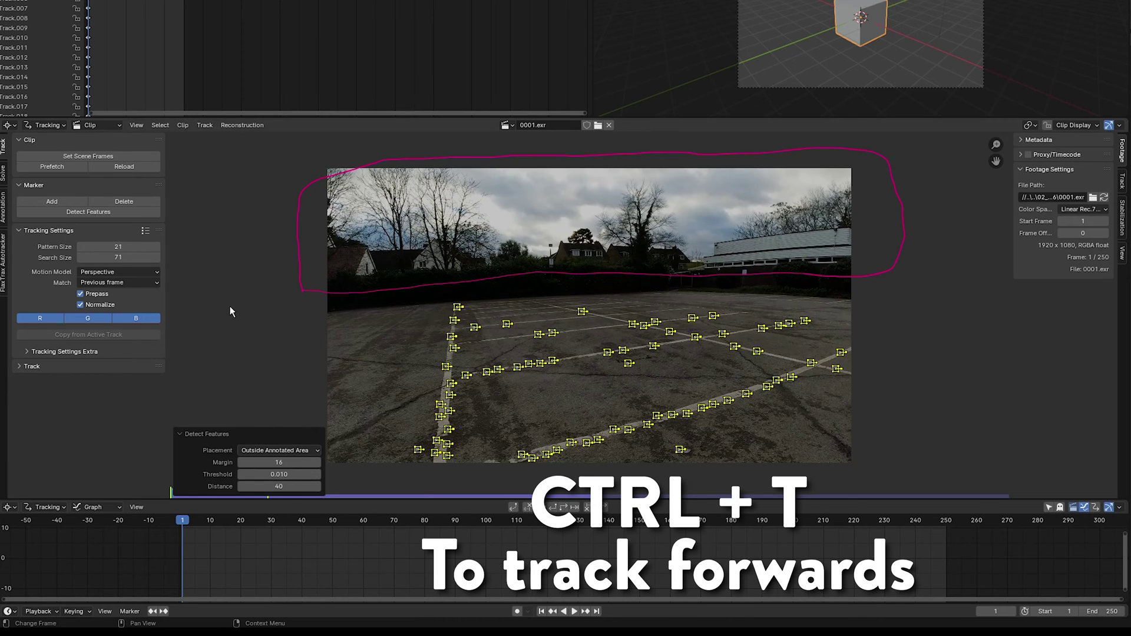
- Track the markers forward to frame 250, then detect new ones and track them back to frame 1, hiding each set
{"action": "key", "text": "ctrl+t"}
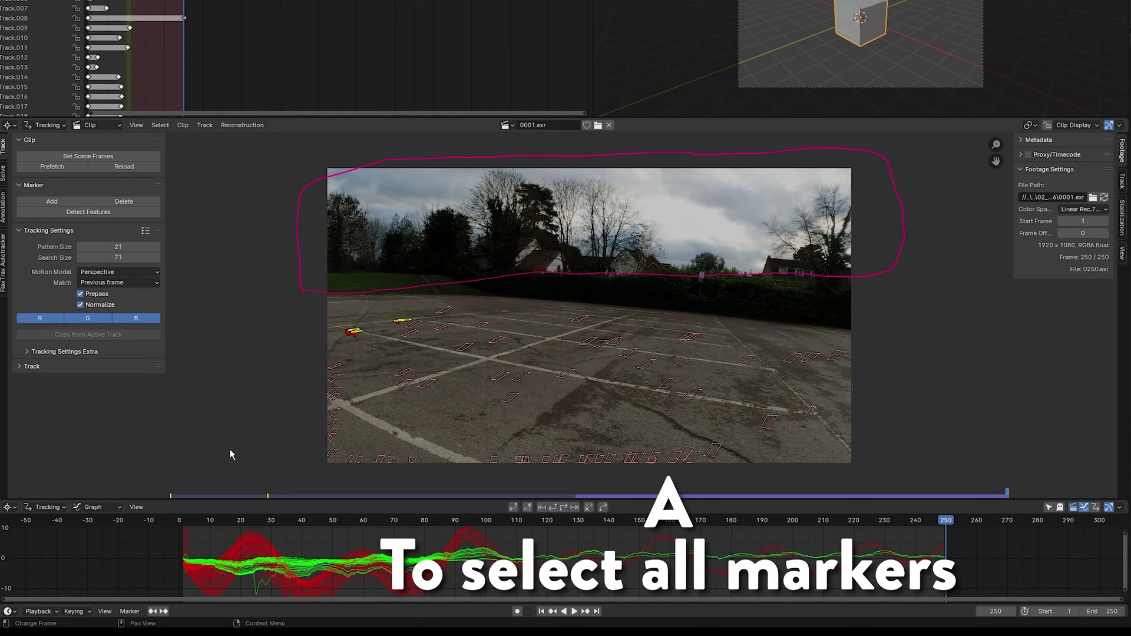
{"action": "key", "text": "h"}
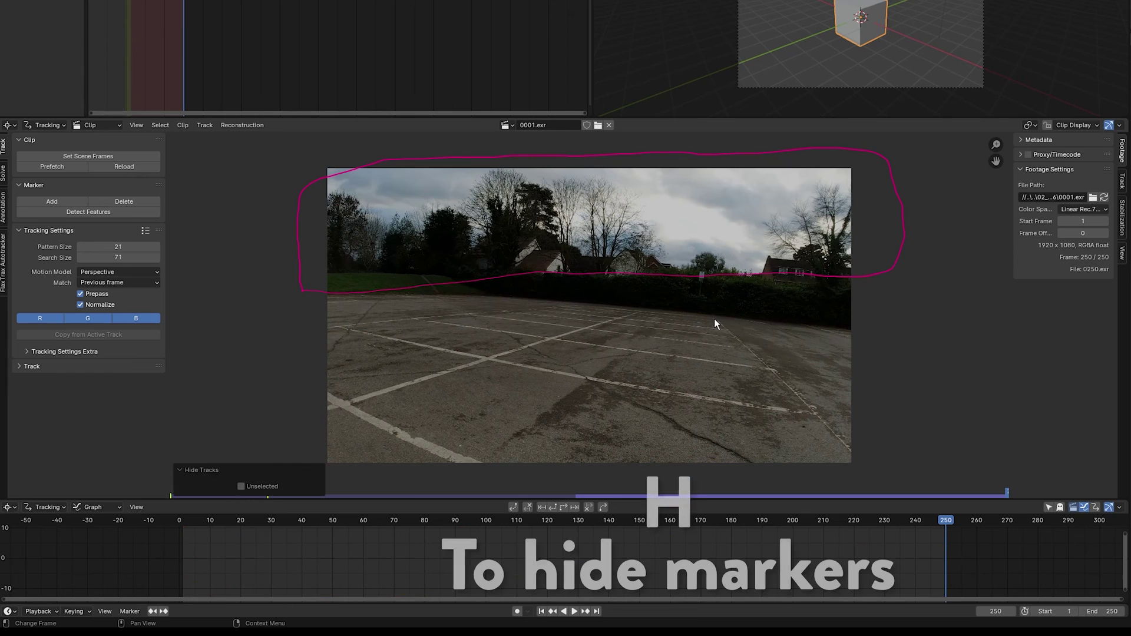
{"action": "left_click", "coordinate": [93, 212]}
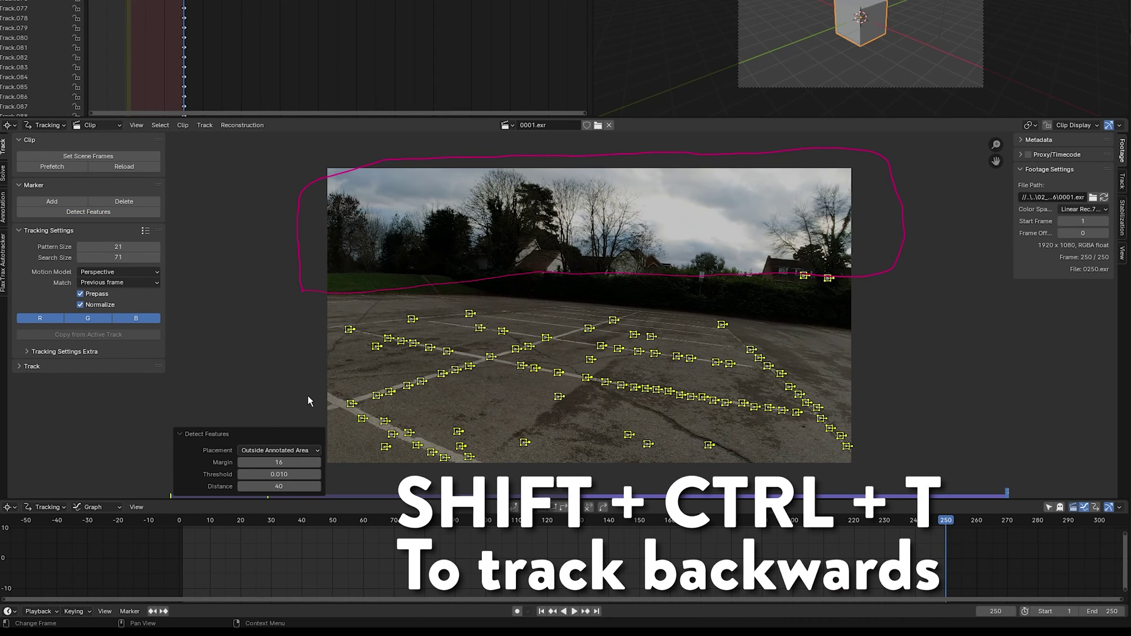
{"action": "key", "text": "ctrl+shift+t"}
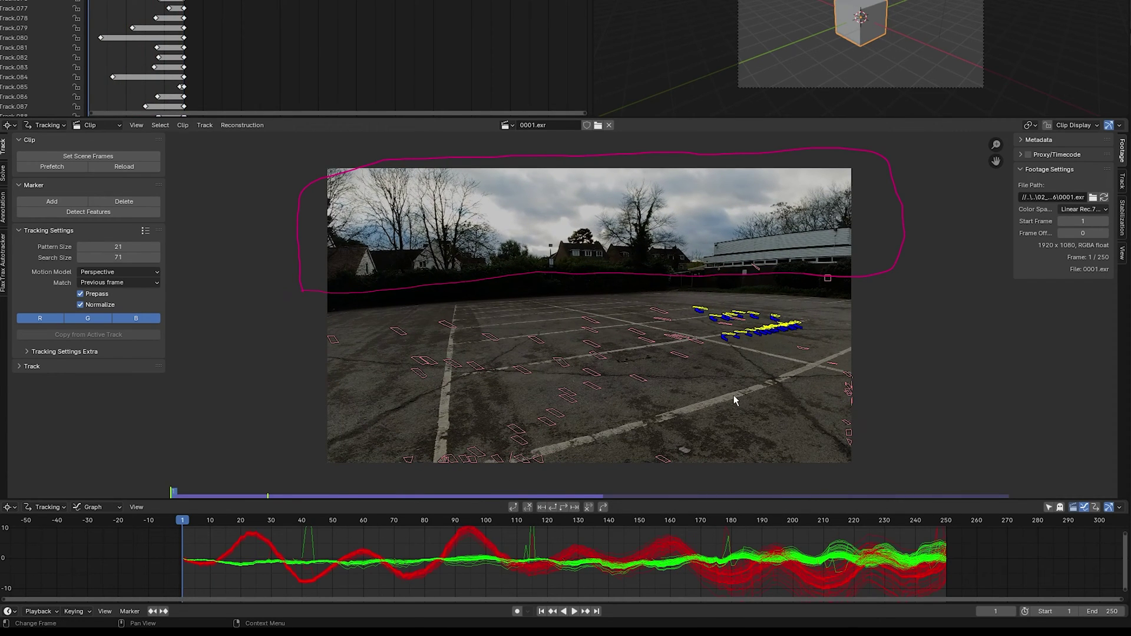
{"action": "key", "text": "h"}
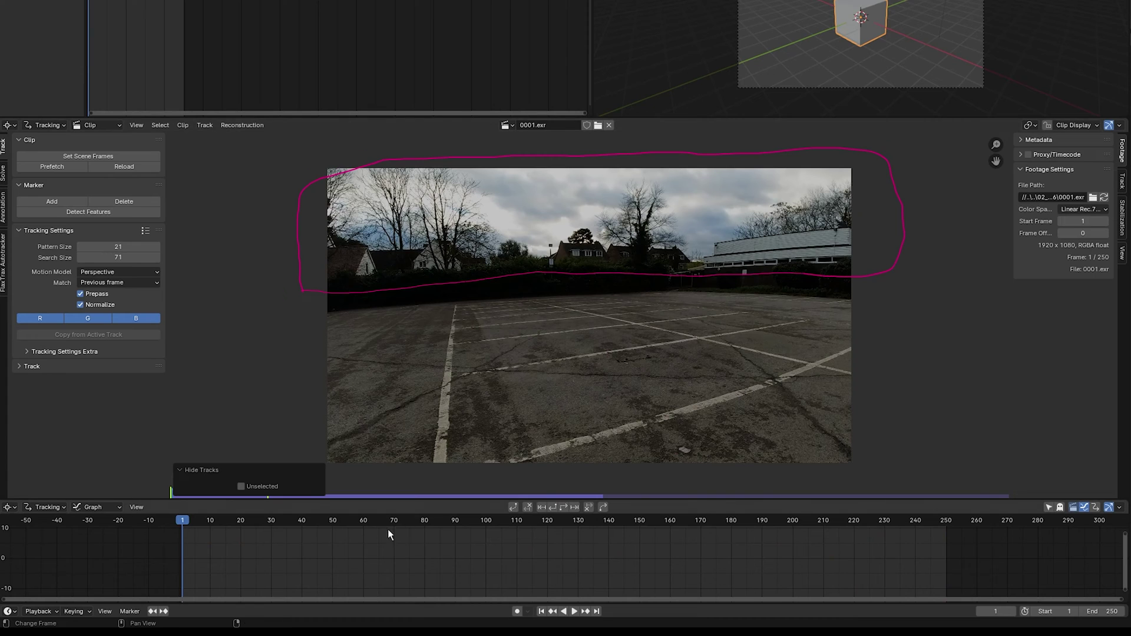
- Detect new features at frame 80 and track them forward to 250 and backward from 80
{"action": "left_click", "coordinate": [424, 521]}
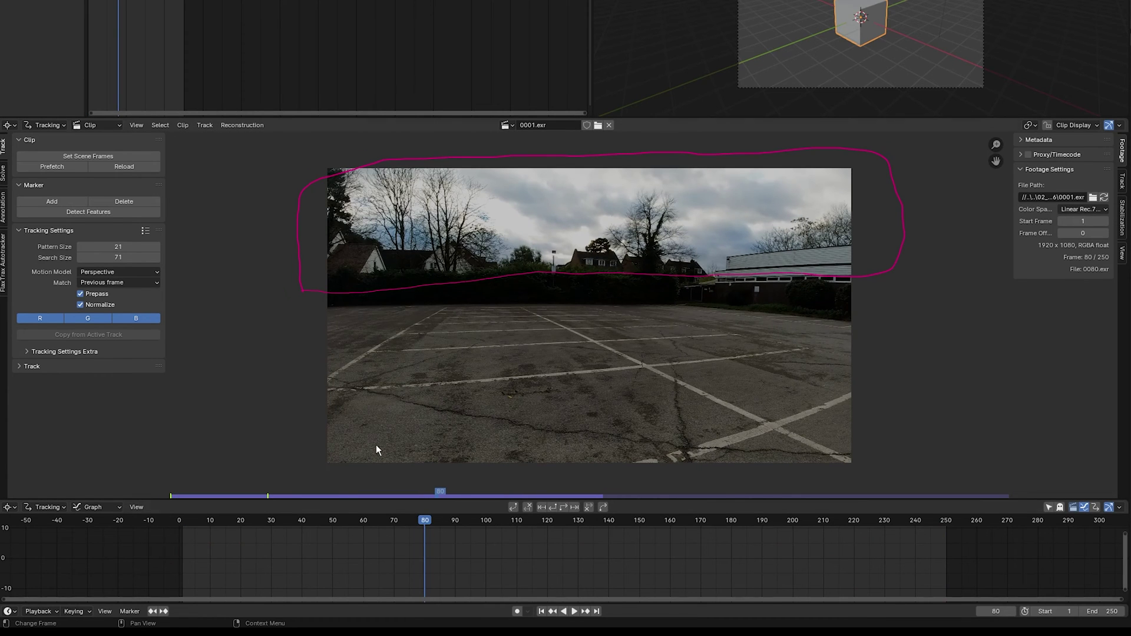
{"action": "left_click", "coordinate": [91, 212]}
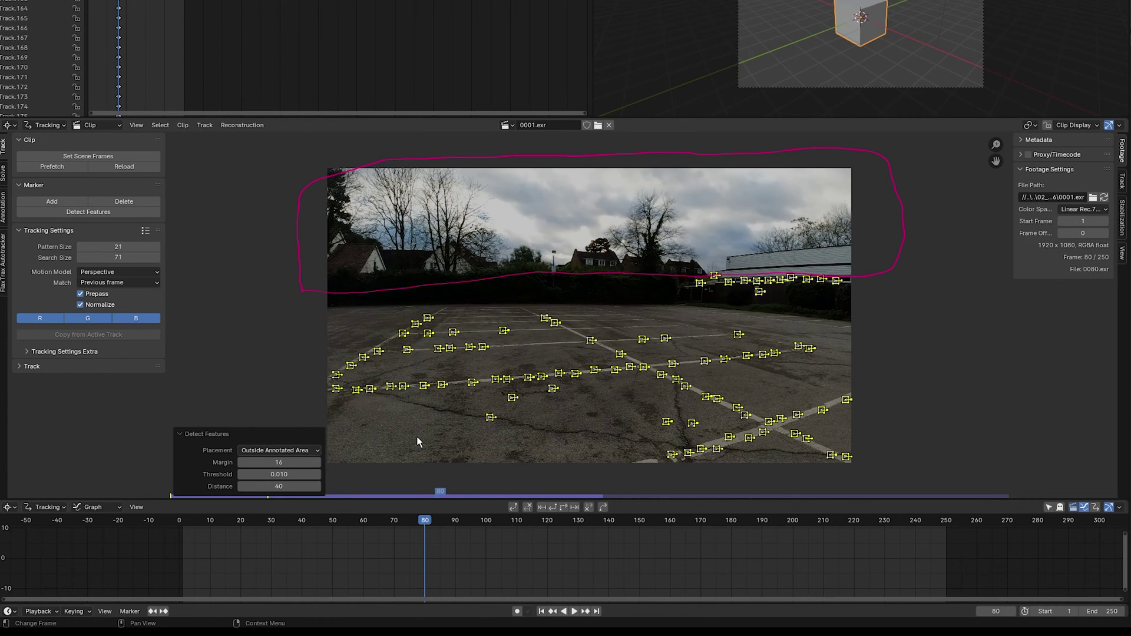
{"action": "key", "text": "ctrl+t"}
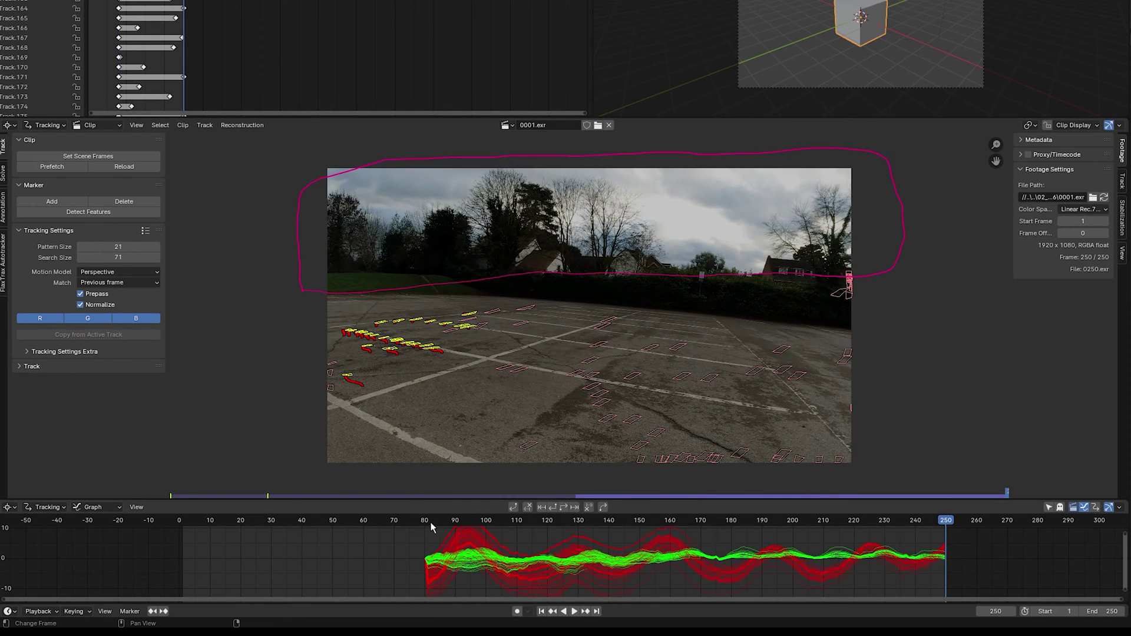
{"action": "left_click", "coordinate": [424, 521]}
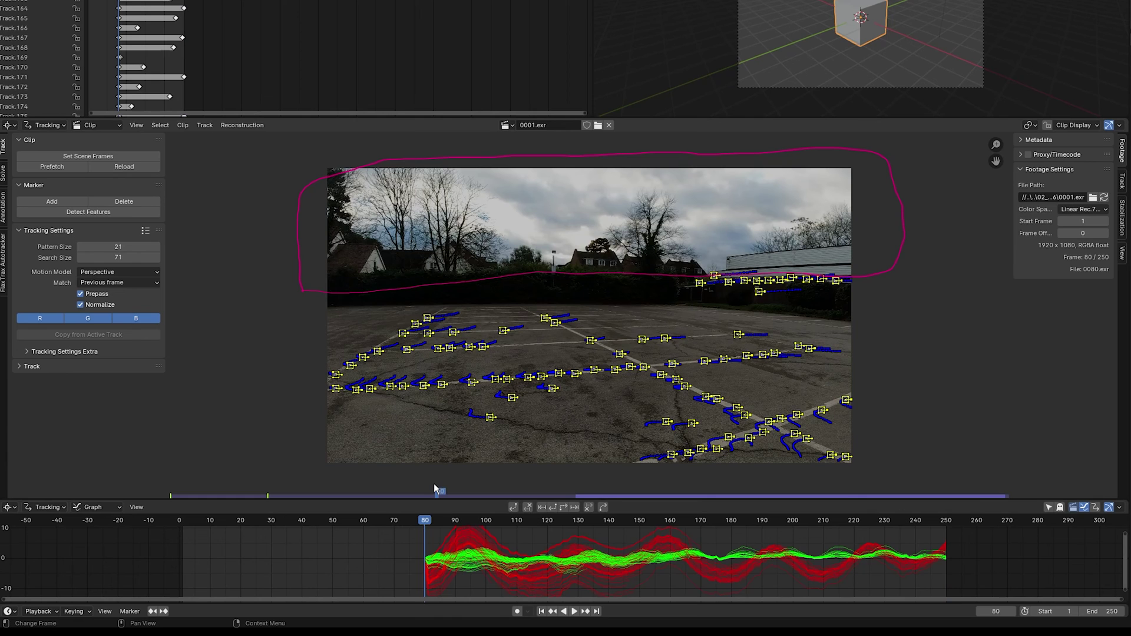
{"action": "key", "text": "shift+ctrl+t"}
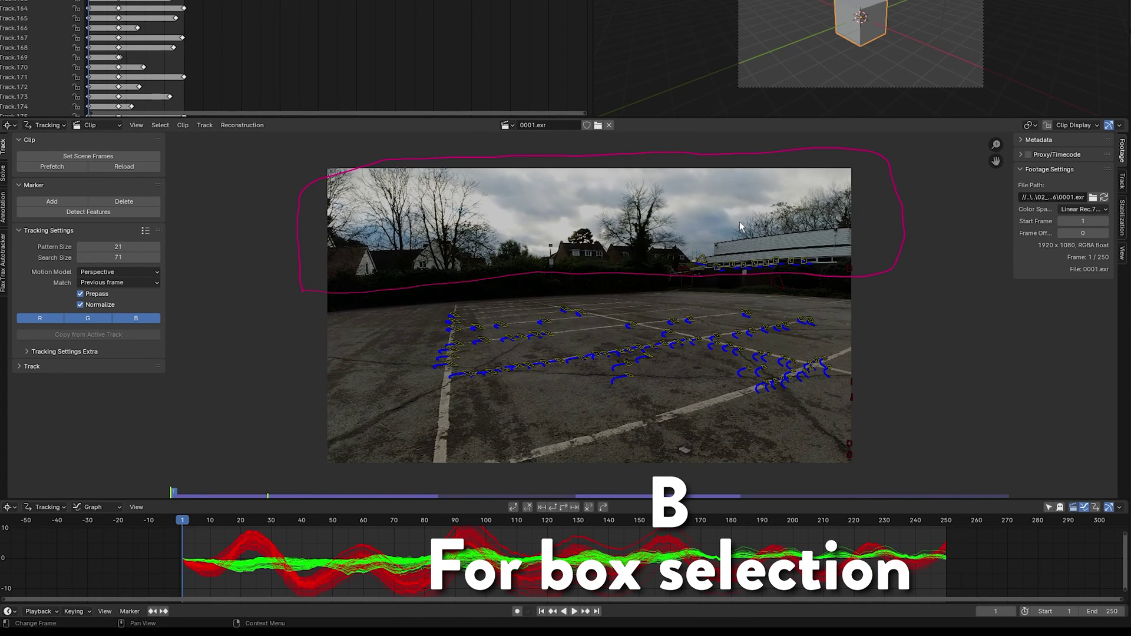
- Box-select and delete the markers on the building, then reveal all hidden tracks
{"action": "key", "text": "b"}
{"action": "left_click_drag", "start_coordinate": [679, 241], "coordinate": [836, 273]}
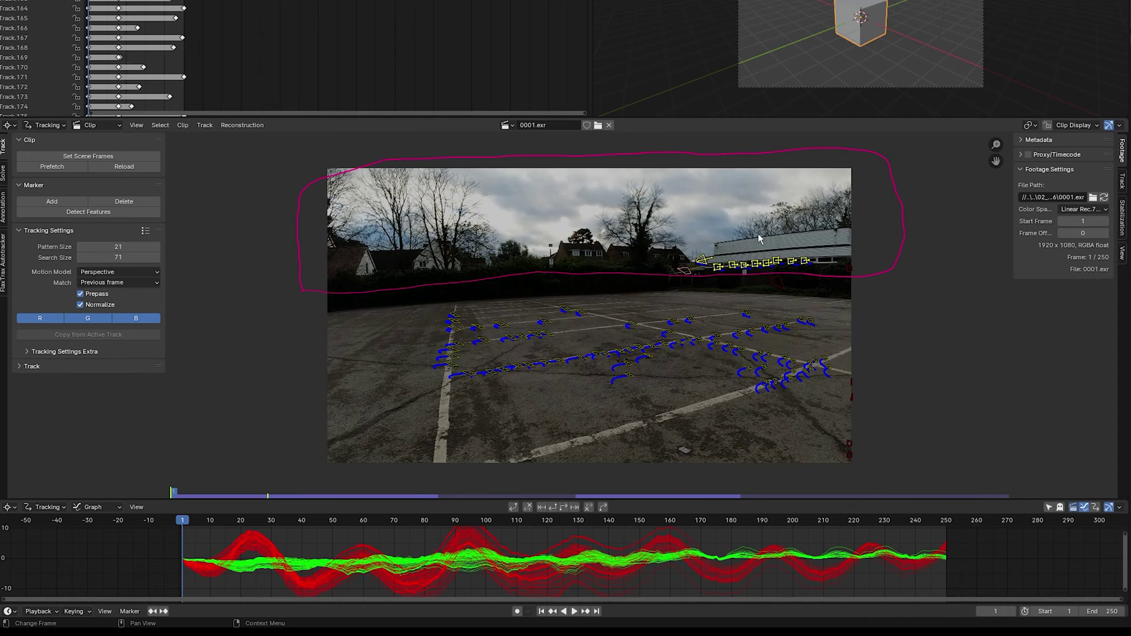
{"action": "key", "text": "x"}
{"action": "left_click", "coordinate": [741, 234]}
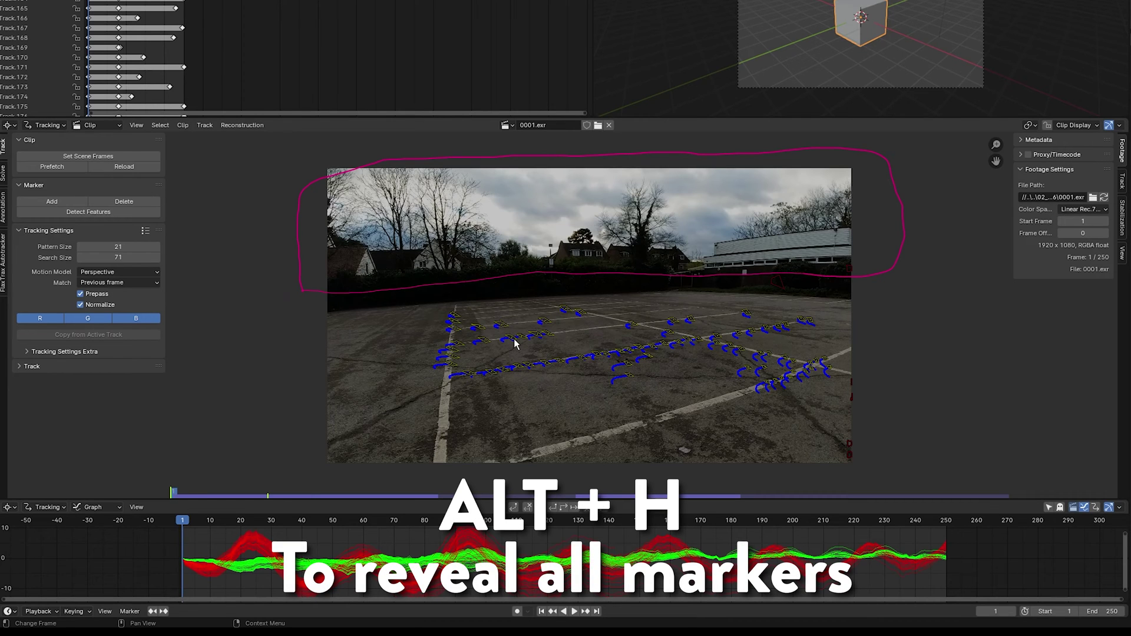
{"action": "key", "text": "alt+h"}
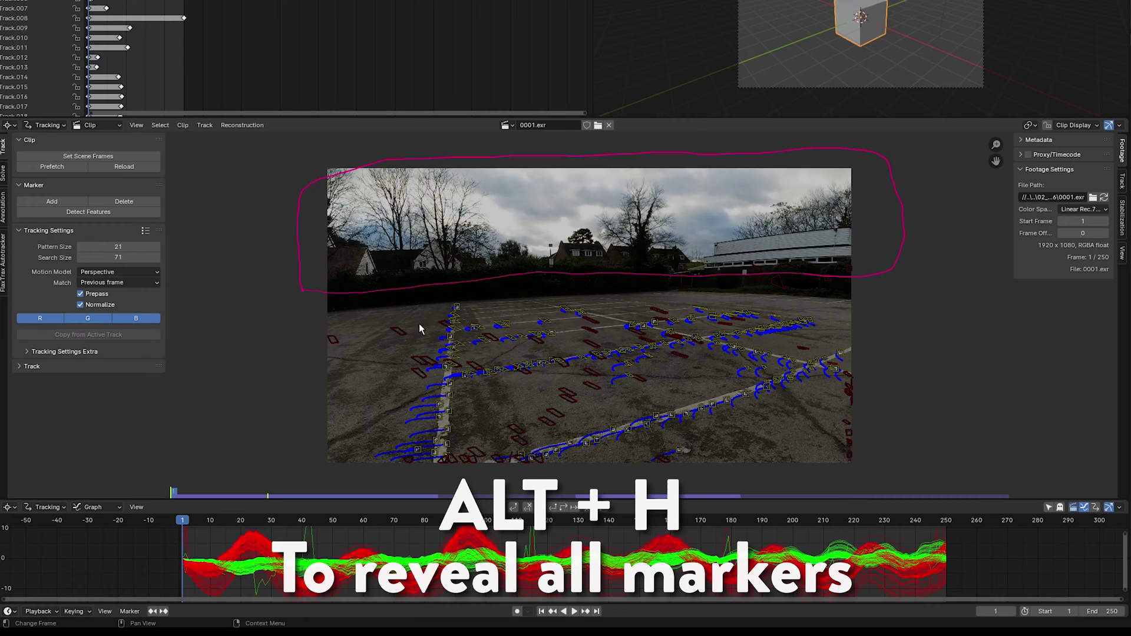
- In the Solve tab, also refine optical center and radial distortion, and scrub the footage
{"action": "left_click", "coordinate": [4, 175]}
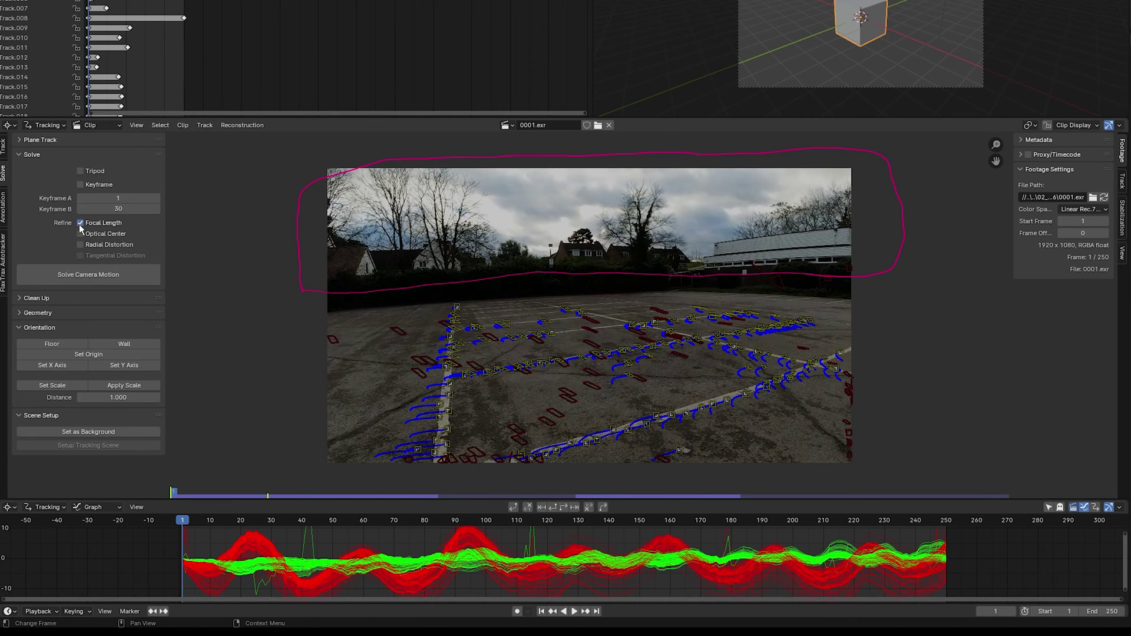
{"action": "left_click_drag", "start_coordinate": [80, 233], "coordinate": [81, 244]}
{"action": "left_click_drag", "start_coordinate": [183, 524], "coordinate": [774, 502]}
- Set solve keyframes A 40 and B 210 and solve the camera motion (0.74 px error)
{"action": "left_click", "coordinate": [117, 197]}
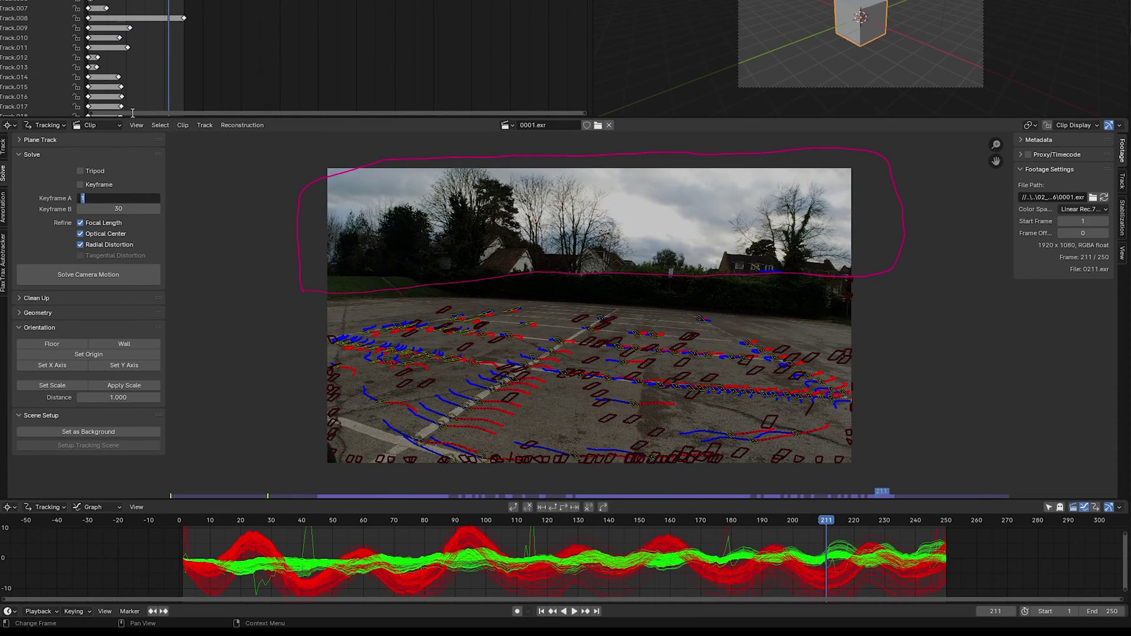
{"action": "type", "text": "40"}
{"action": "key", "text": "Tab"}
{"action": "type", "text": "210"}
{"action": "key", "text": "Return"}
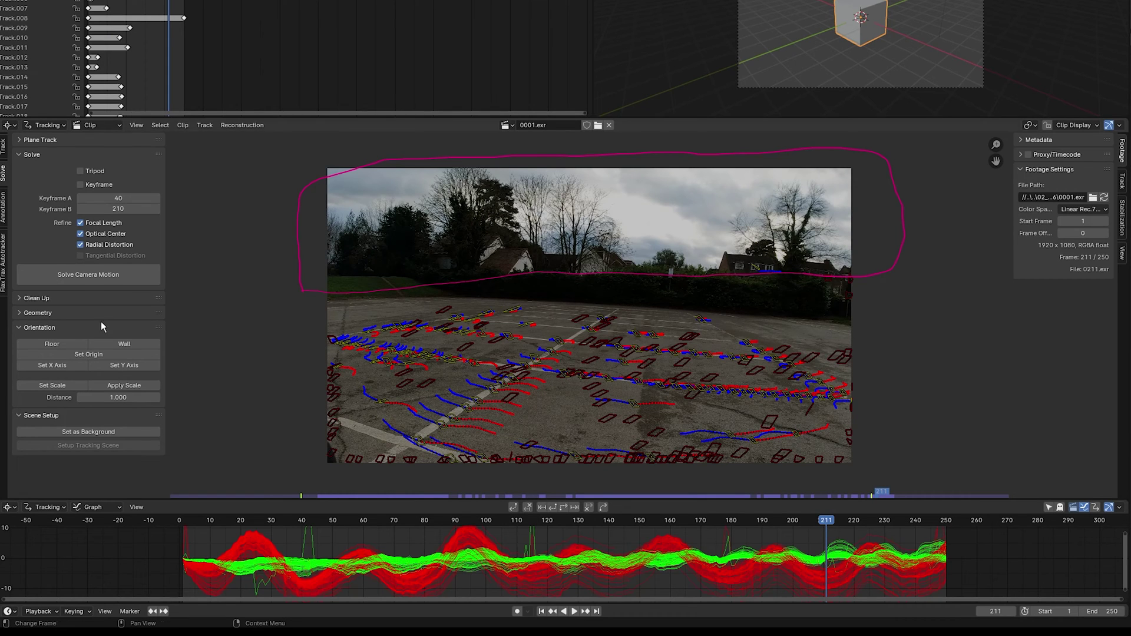
{"action": "left_click", "coordinate": [88, 276]}
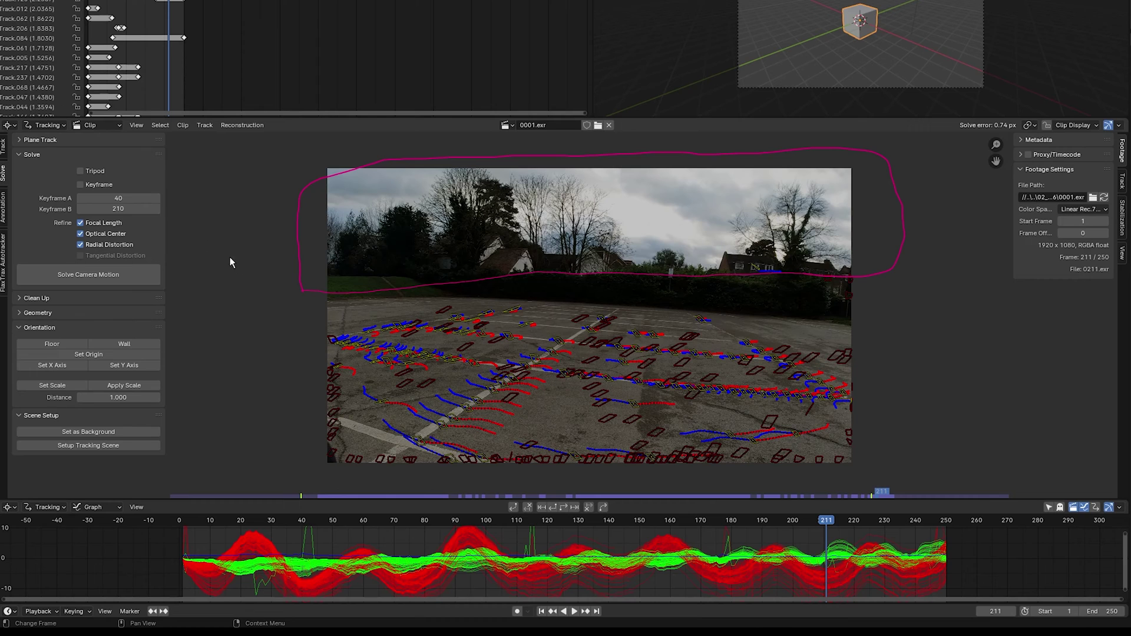
- From frame 1, filter and delete the 115 problematic tracks with Clean Up
{"action": "left_click", "coordinate": [20, 298]}
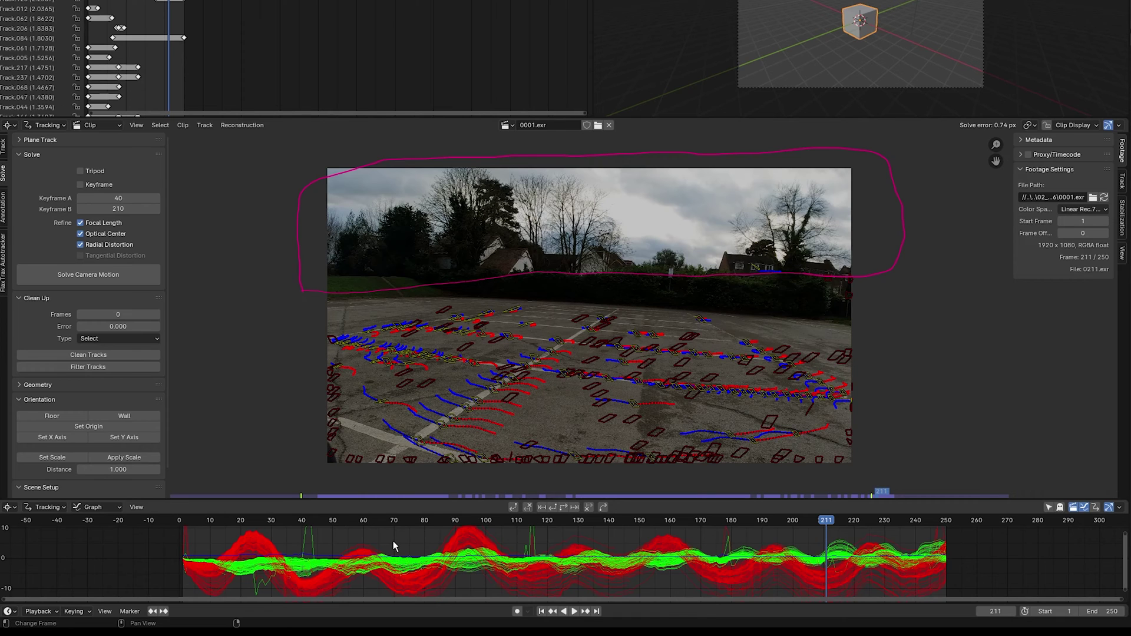
{"action": "key", "text": "shift+Left"}
{"action": "left_click", "coordinate": [94, 354]}
{"action": "left_click", "coordinate": [97, 369]}
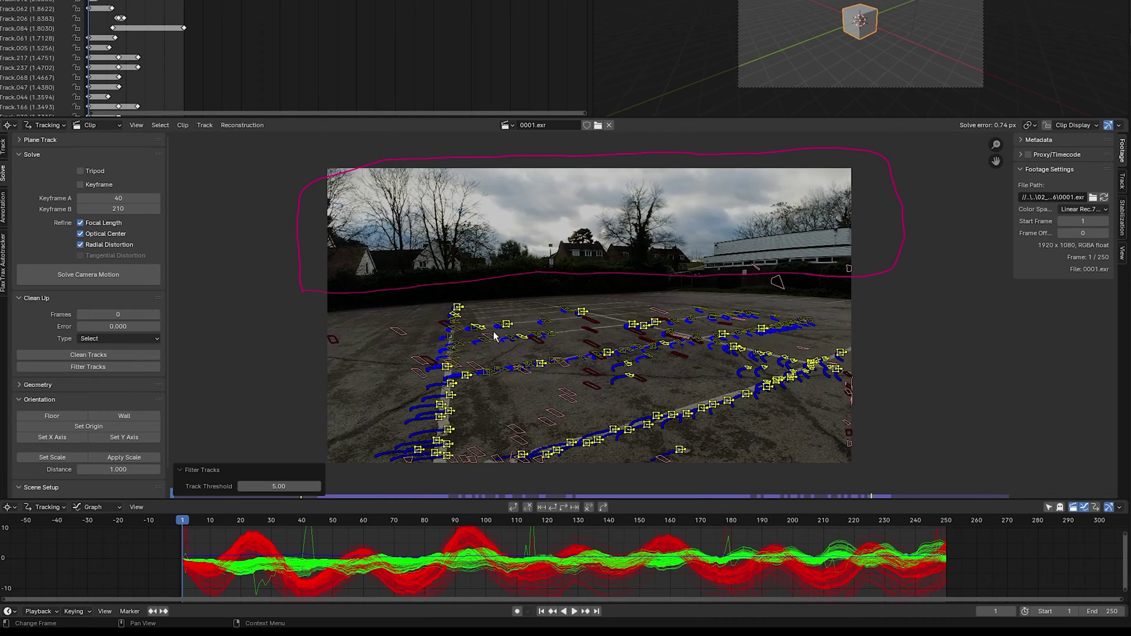
{"action": "key", "text": "x"}
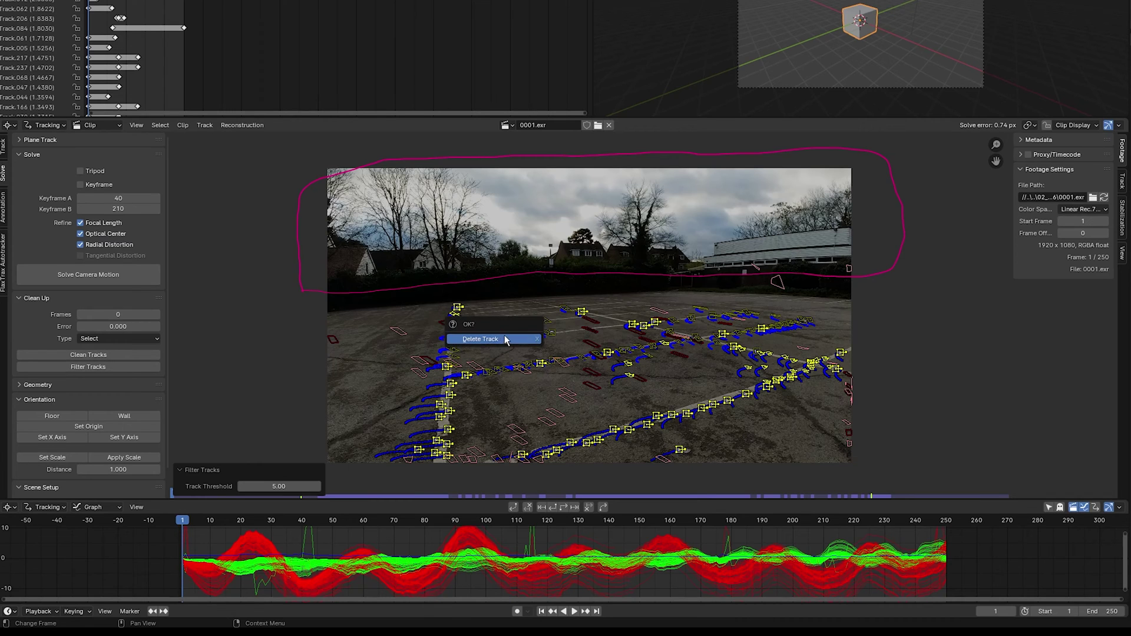
{"action": "left_click", "coordinate": [518, 339]}
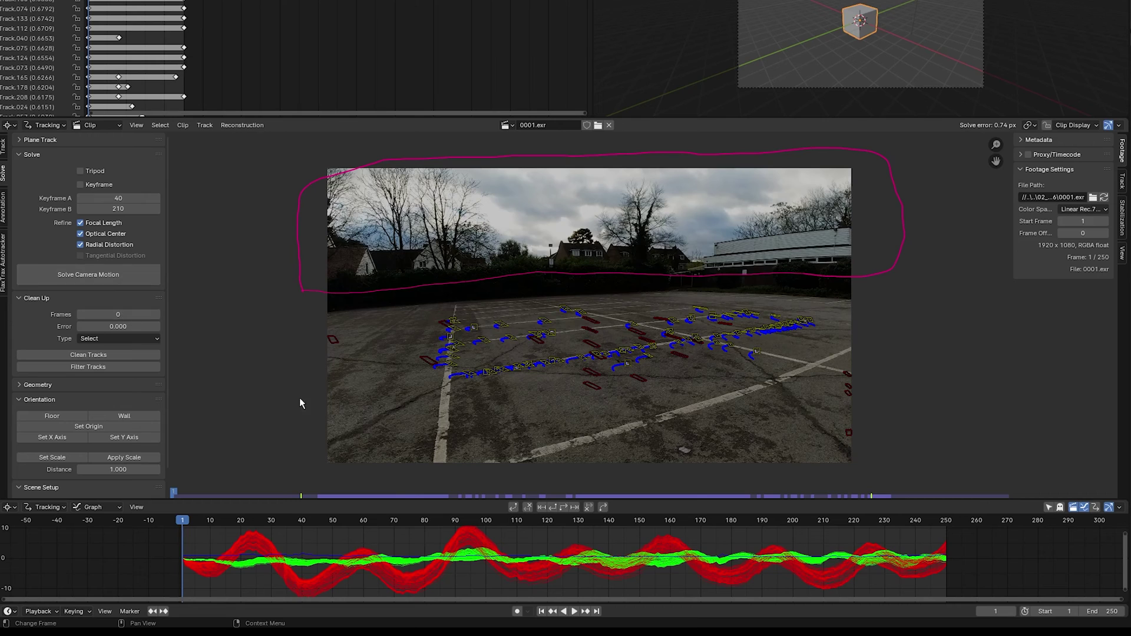
- Re-solve the camera to 0.30 px, set the footage as background, and set up the tracking scene
{"action": "left_click", "coordinate": [93, 273]}
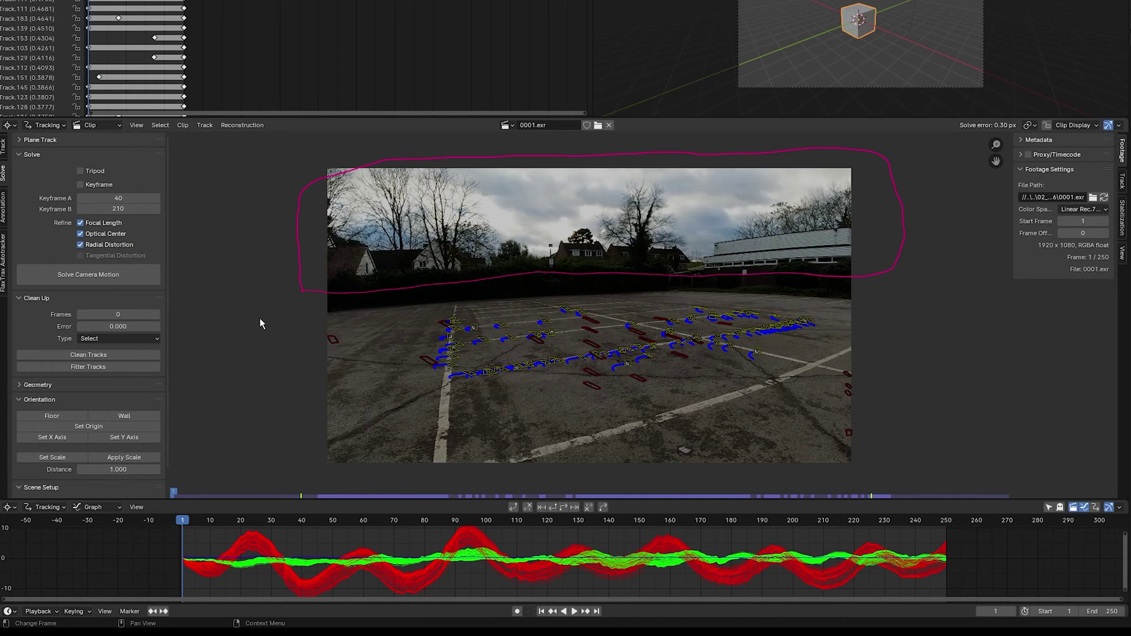
{"action": "scroll", "coordinate": [137, 383], "scroll_direction": "down", "scroll_amount": 1}
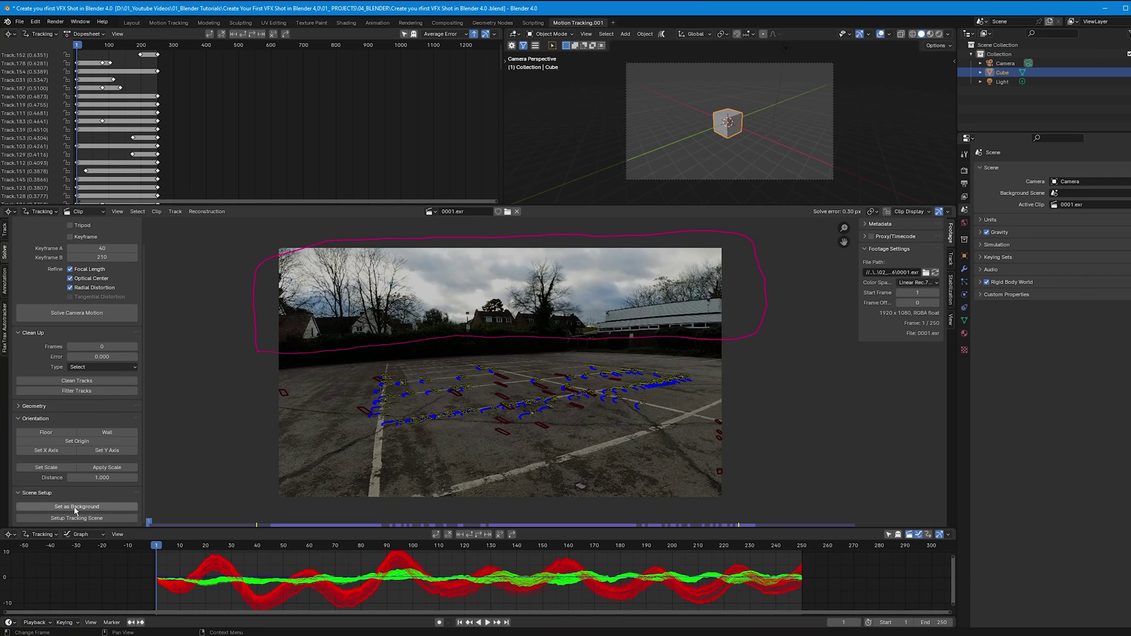
{"action": "left_click", "coordinate": [99, 507]}
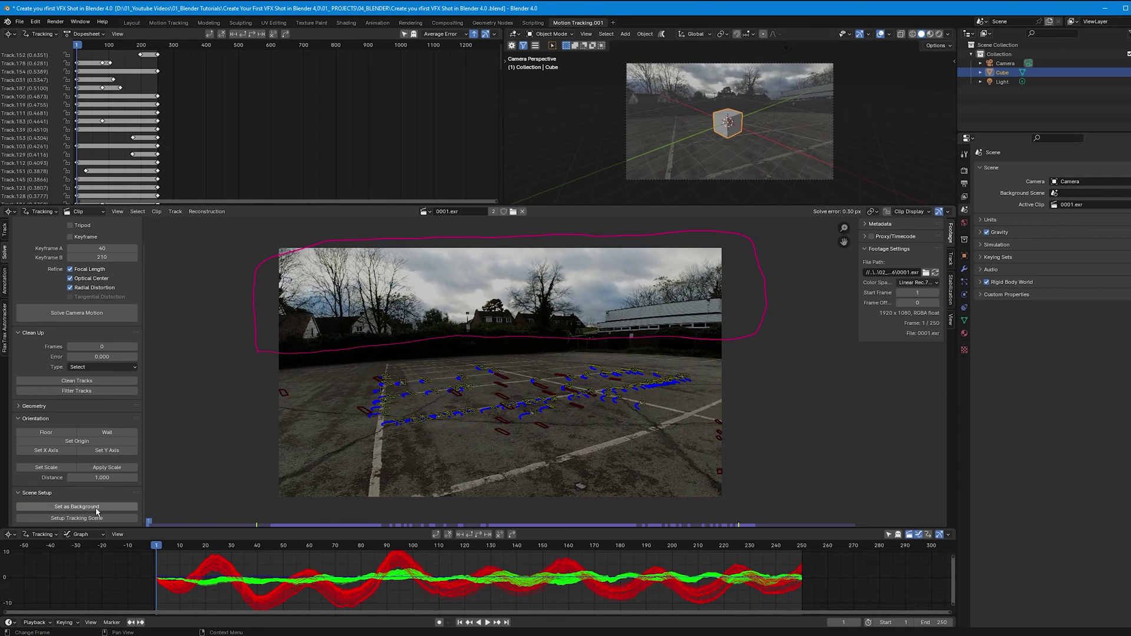
{"action": "left_click", "coordinate": [99, 518]}
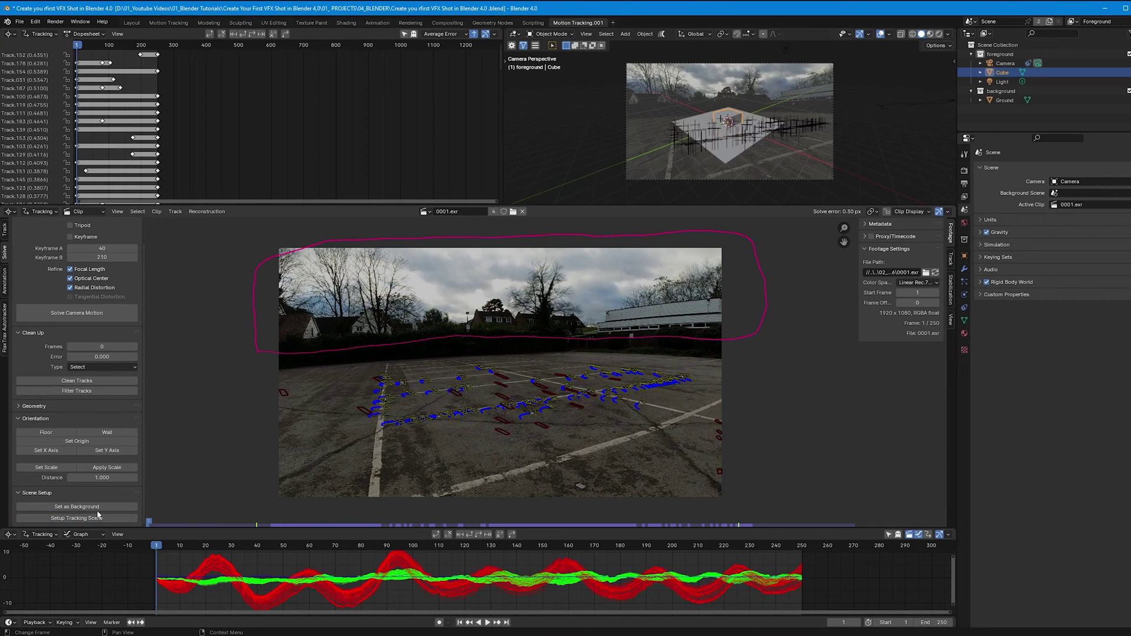
{"action": "left_click", "coordinate": [386, 521]}
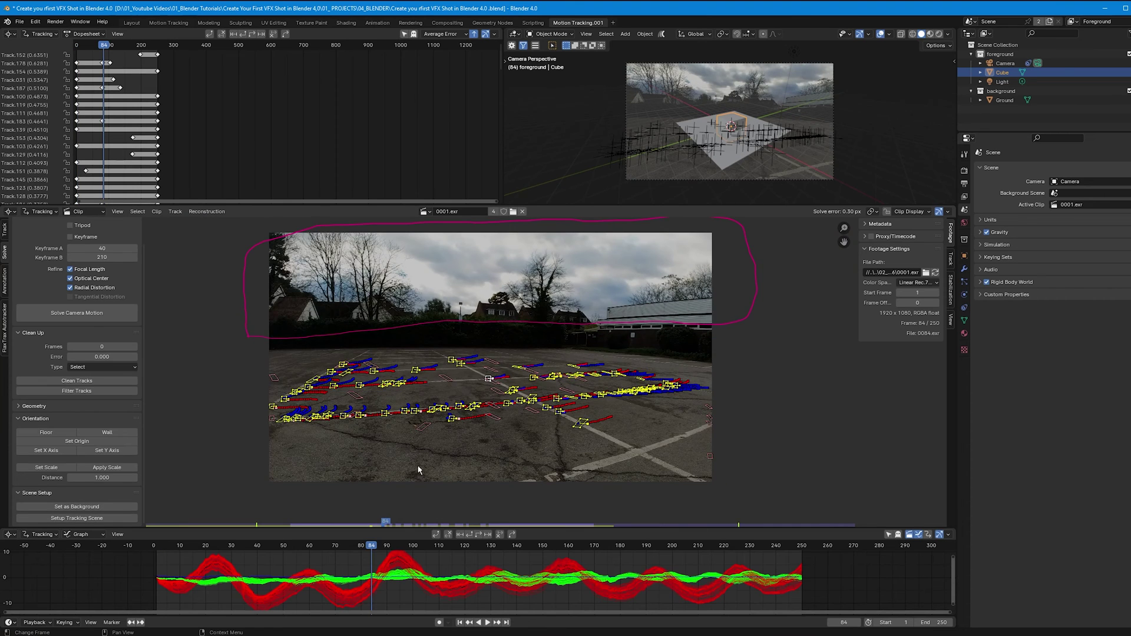
- Lock the selected tracks with Ctrl+L, then move to frame 95 and select a ground marker
{"action": "key", "text": "ctrl+l"}
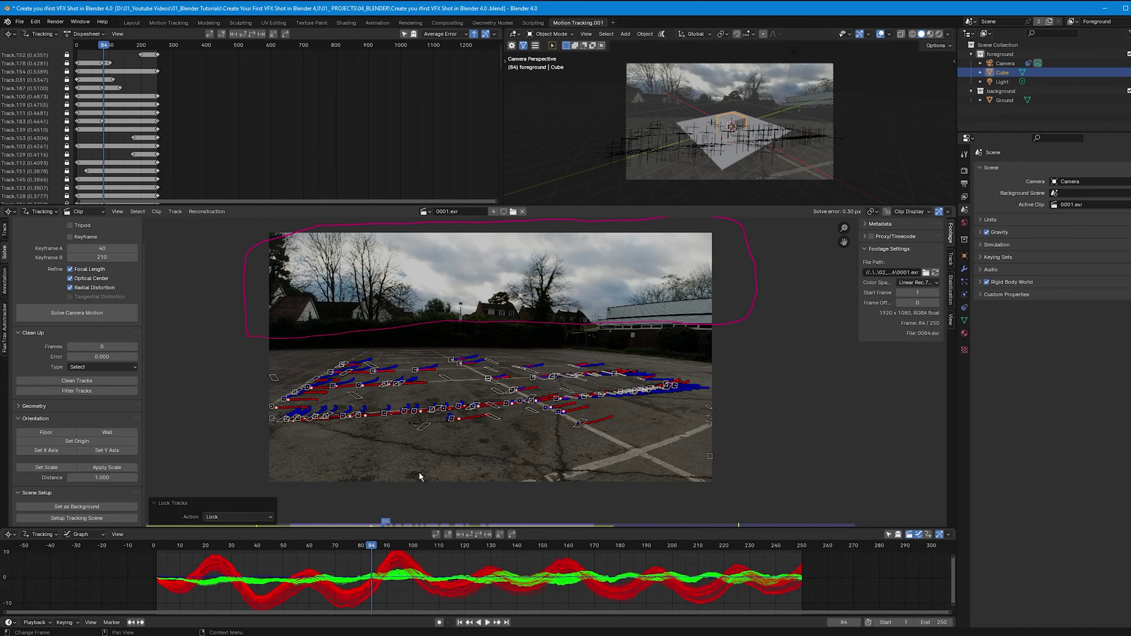
{"action": "scroll", "coordinate": [513, 360], "scroll_direction": "up", "scroll_amount": 2}
{"action": "scroll", "coordinate": [542, 358], "scroll_direction": "up", "scroll_amount": 1}
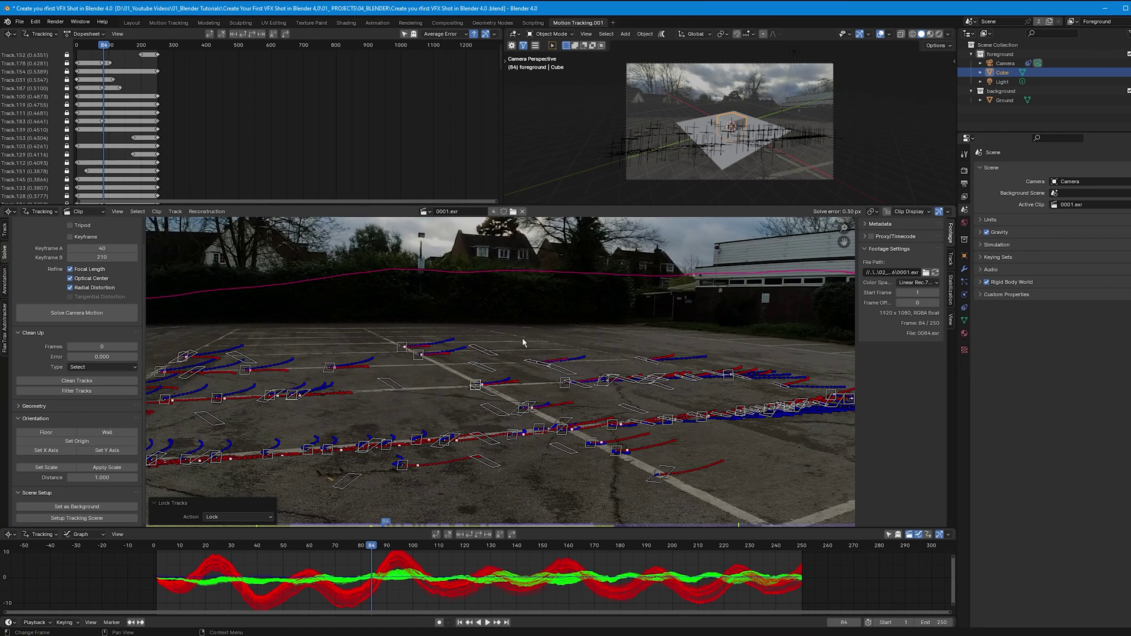
{"action": "scroll", "coordinate": [517, 340], "scroll_direction": "up", "scroll_amount": 1}
{"action": "left_click_drag", "start_coordinate": [371, 551], "coordinate": [400, 551]}
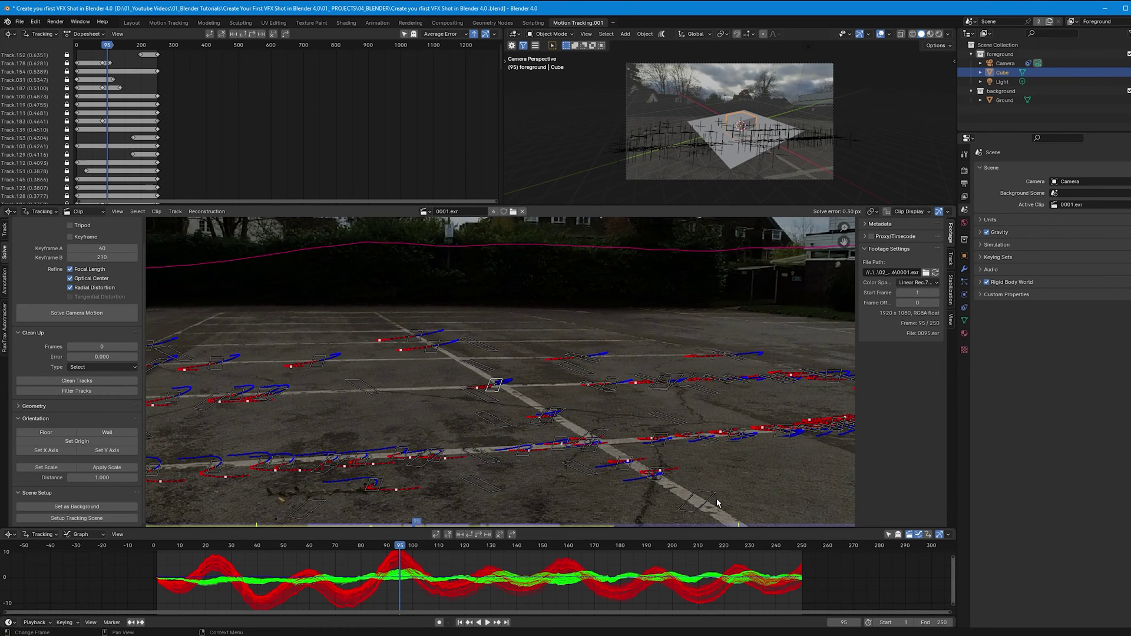
{"action": "left_click", "coordinate": [630, 470]}
{"action": "scroll", "coordinate": [635, 487], "scroll_direction": "up", "scroll_amount": 3}
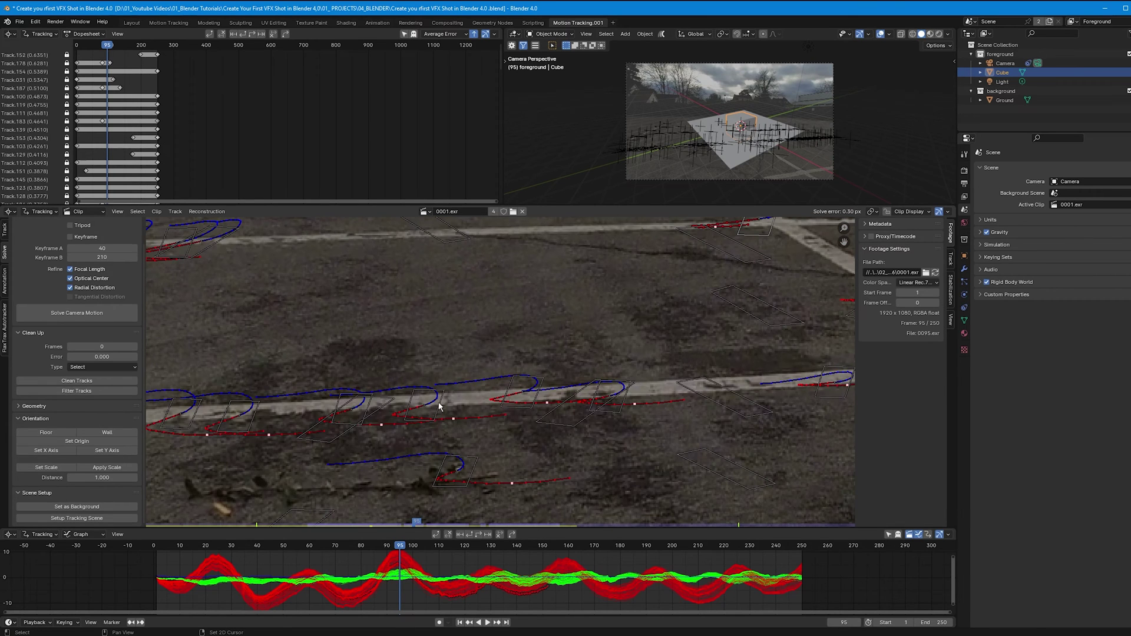
{"action": "scroll", "coordinate": [562, 394], "scroll_direction": "down", "scroll_amount": 3}
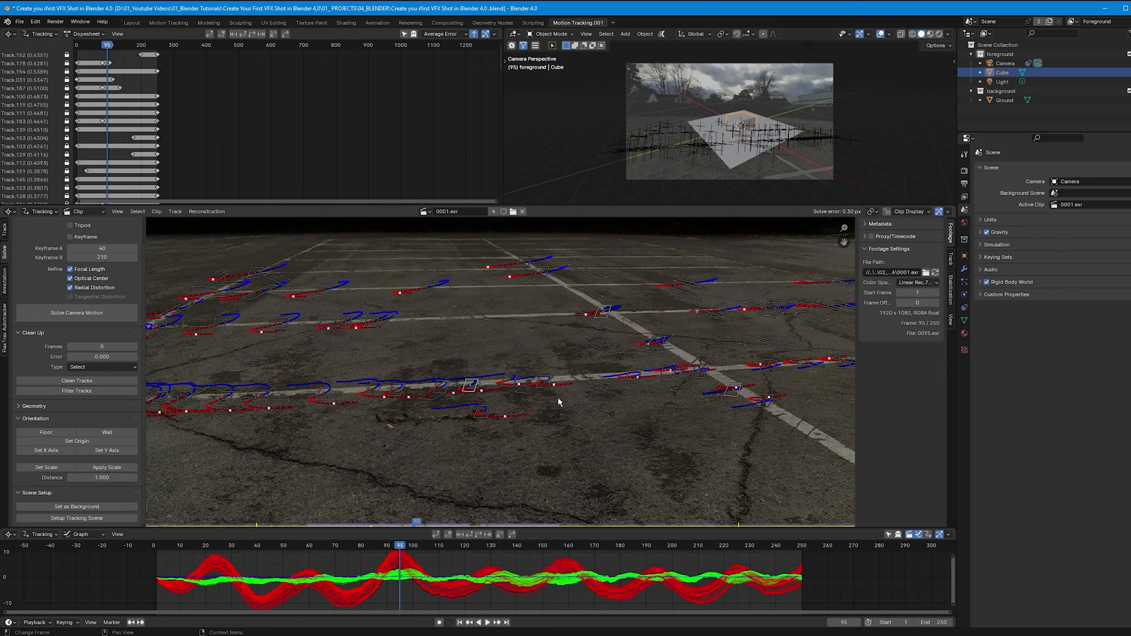
{"action": "scroll", "coordinate": [530, 419], "scroll_direction": "down", "scroll_amount": 1}
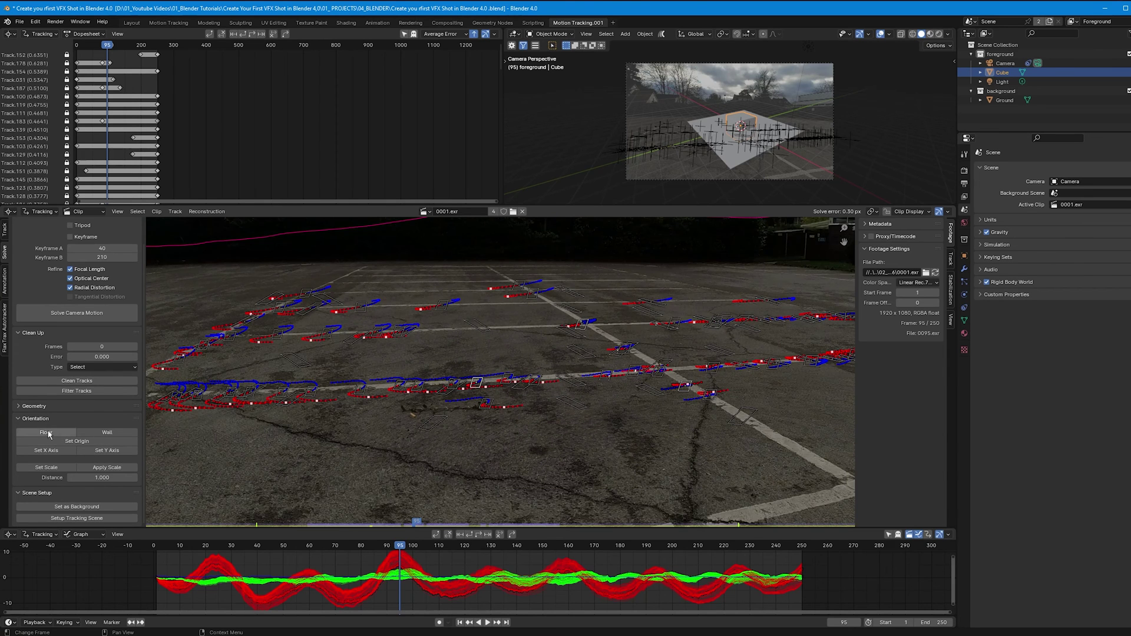
- Set the tracked ground markers as the floor and put the scene origin on a chosen marker
{"action": "left_click", "coordinate": [47, 434]}
{"action": "left_click", "coordinate": [588, 332]}
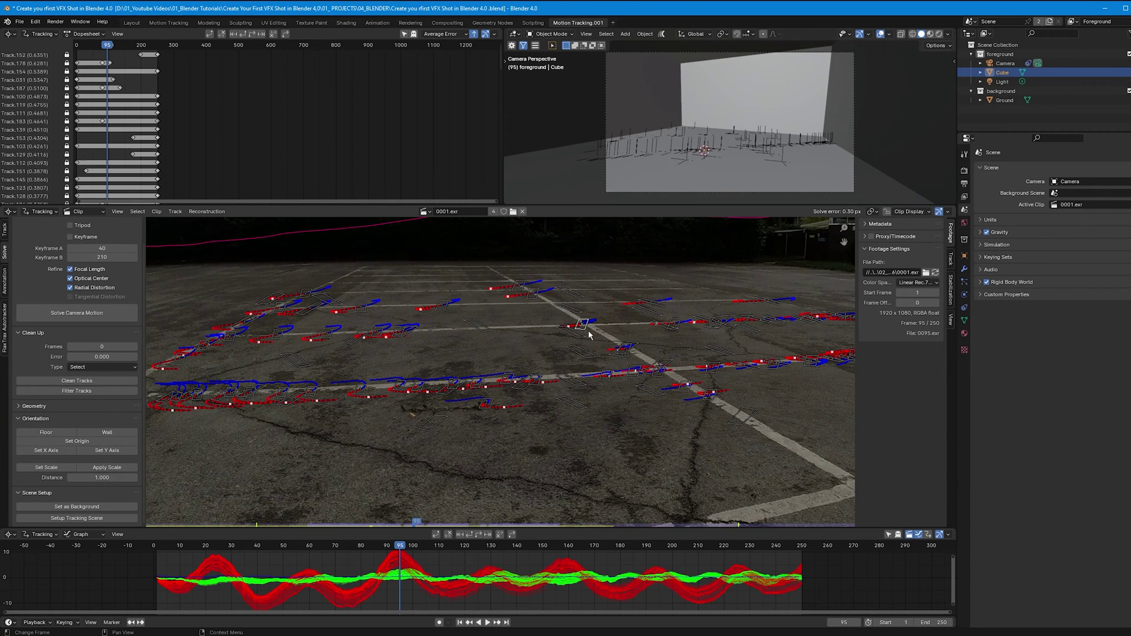
{"action": "left_click", "coordinate": [78, 442]}
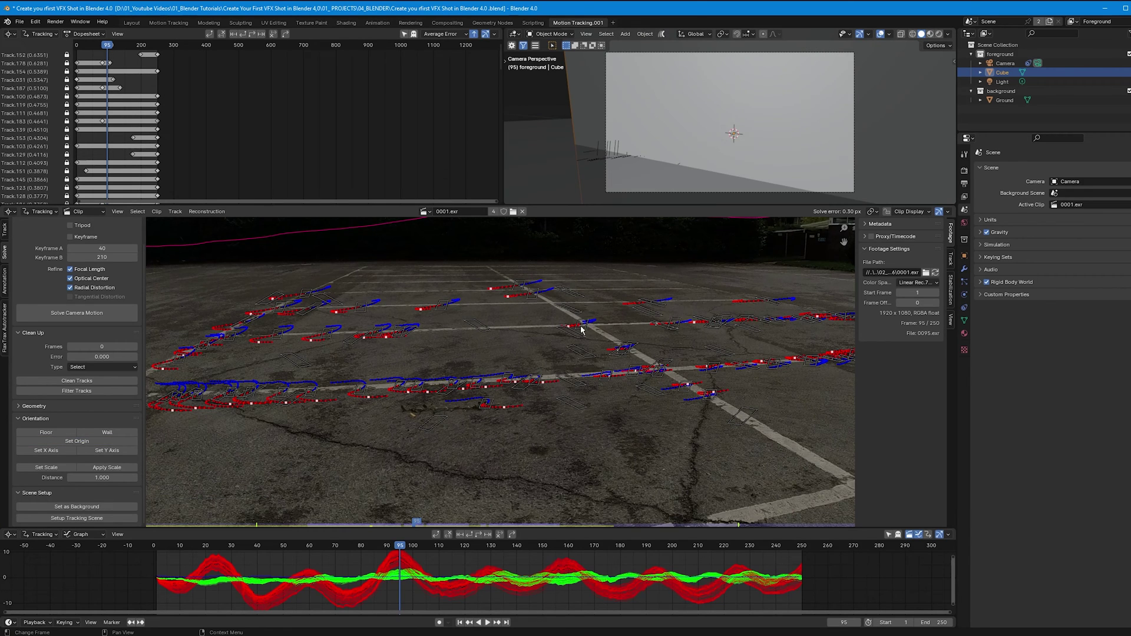
- Set the scene scale from two selected markers and bring the whole clip back into view
{"action": "left_click", "coordinate": [586, 327]}
{"action": "left_click", "coordinate": [417, 331]}
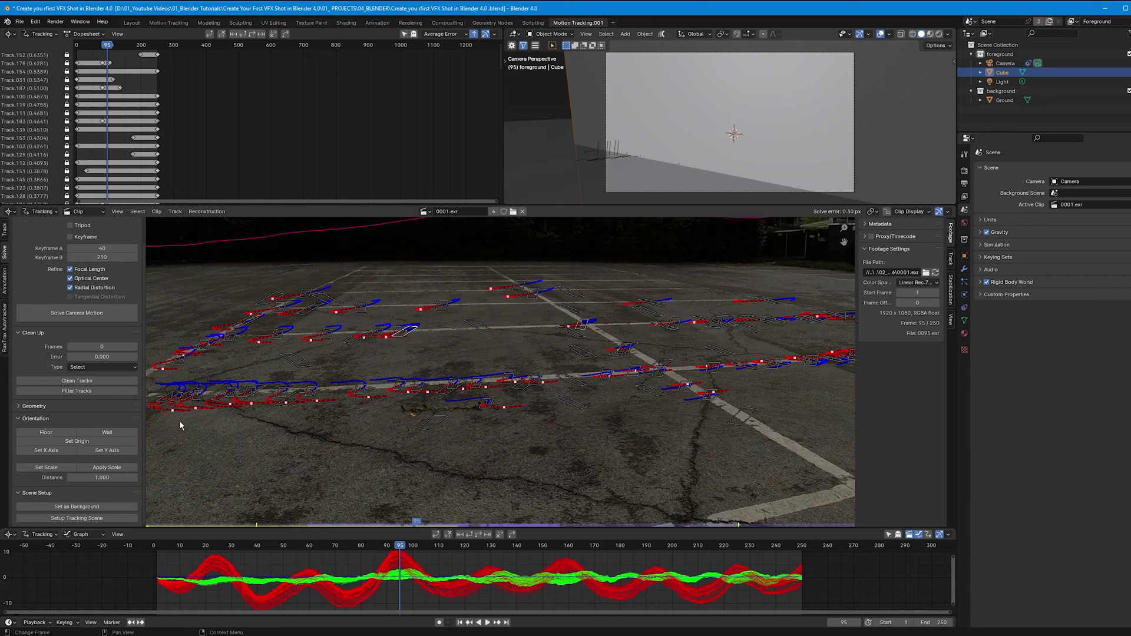
{"action": "left_click", "coordinate": [57, 467]}
{"action": "scroll", "coordinate": [582, 351], "scroll_direction": "down", "scroll_amount": 3}
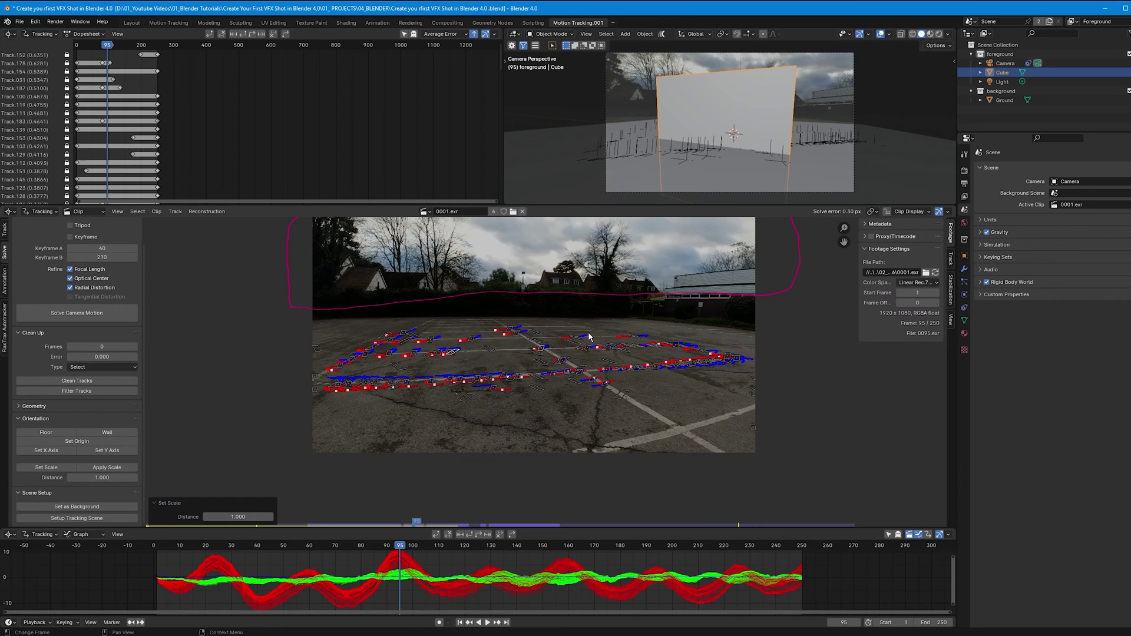
{"action": "middle_click_drag", "start_coordinate": [581, 352], "coordinate": [570, 388]}
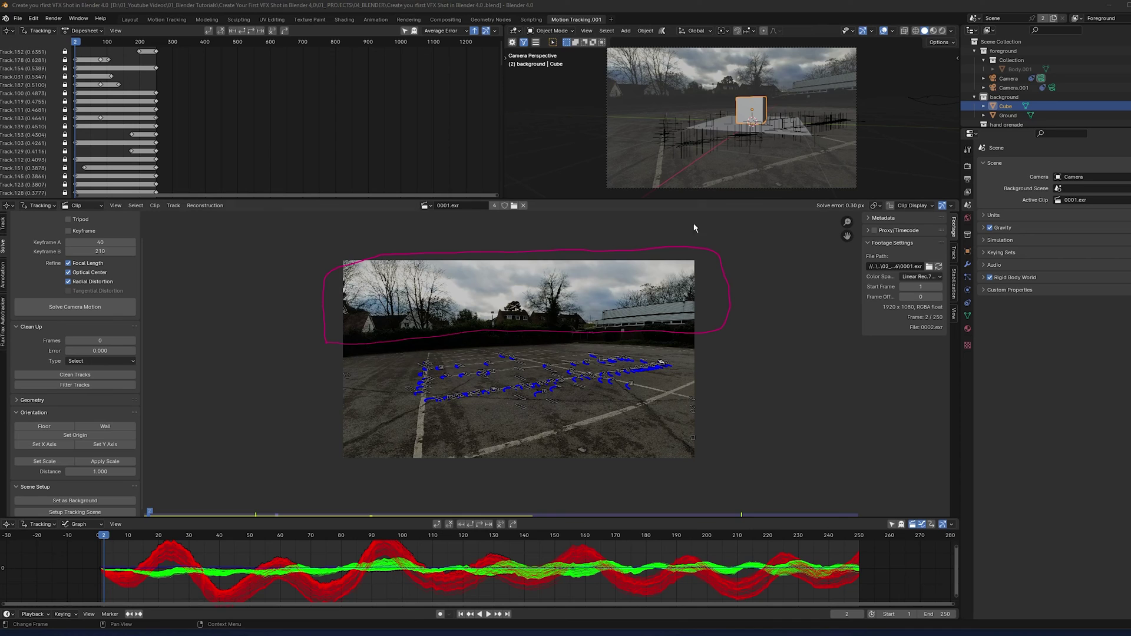
- In the Layout workspace, look through the tracked camera and move Ground into the foreground collection
{"action": "left_click", "coordinate": [133, 20]}
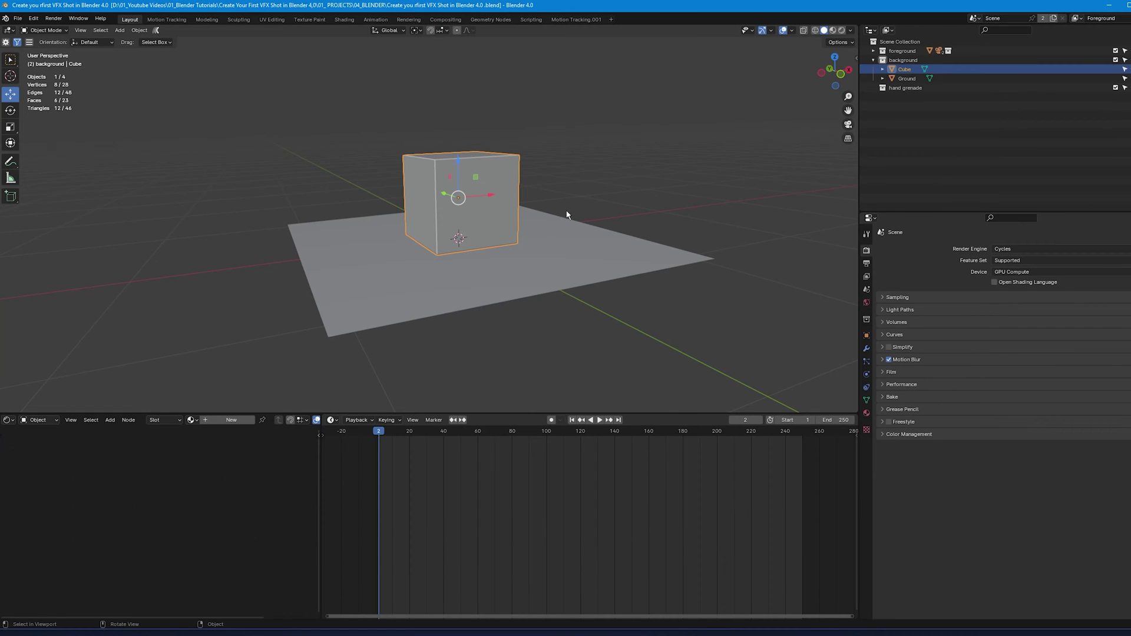
{"action": "key", "text": "KP_0"}
{"action": "left_click", "coordinate": [910, 79]}
{"action": "left_click_drag", "start_coordinate": [913, 81], "coordinate": [901, 51]}
- Rotate the Camera on the Z axis around the 3D cursor pivot
{"action": "left_click", "coordinate": [907, 69]}
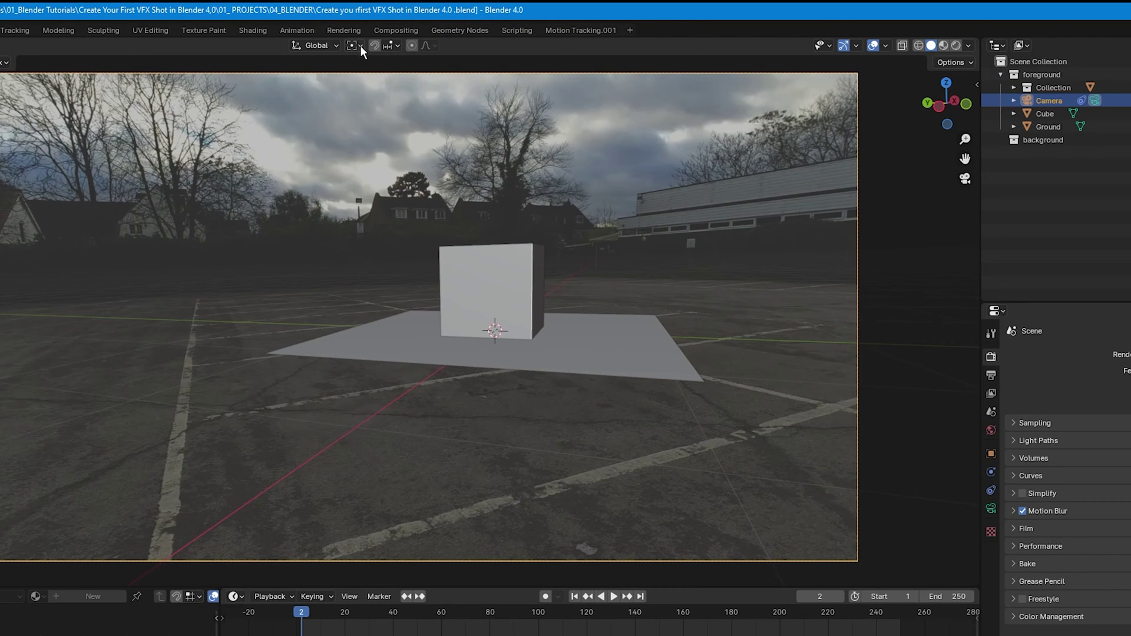
{"action": "left_click", "coordinate": [359, 45]}
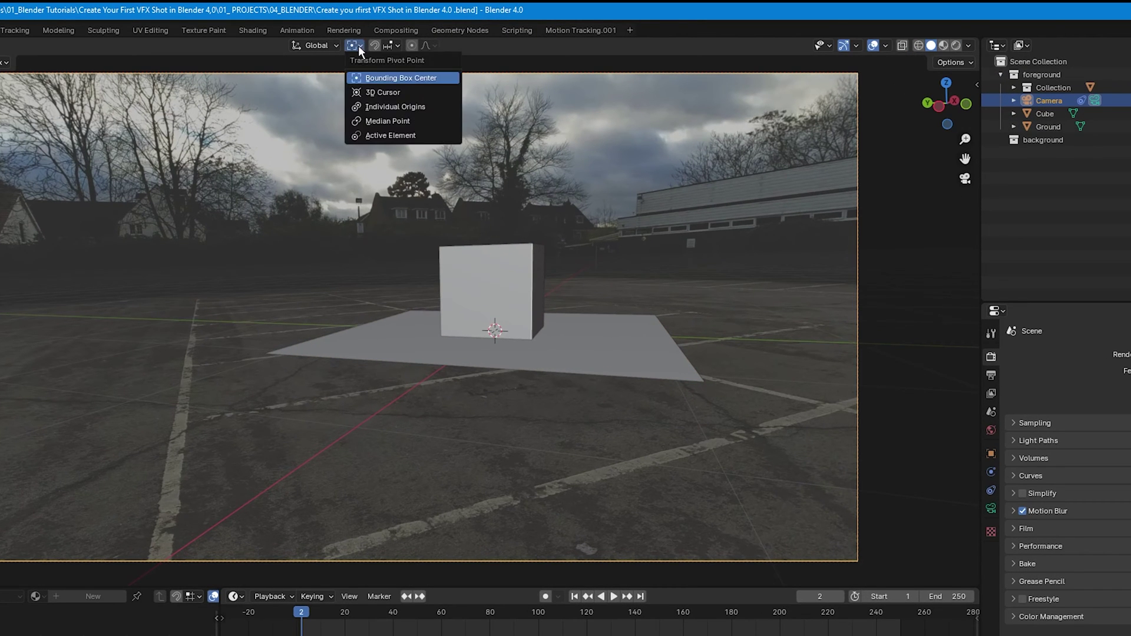
{"action": "left_click", "coordinate": [403, 91]}
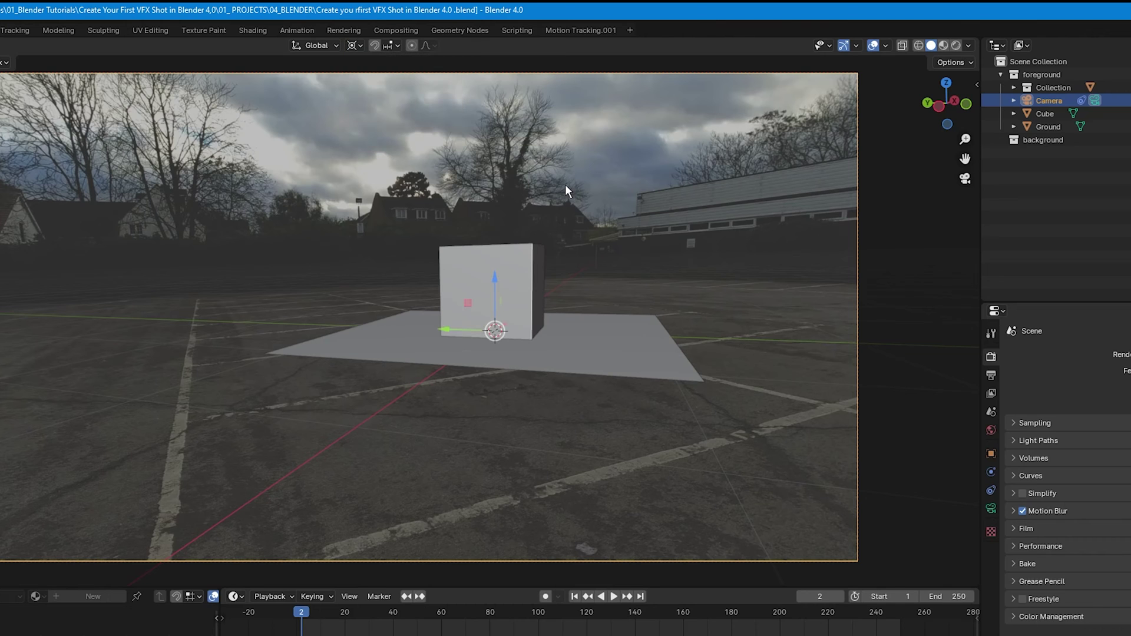
{"action": "key", "text": "r"}
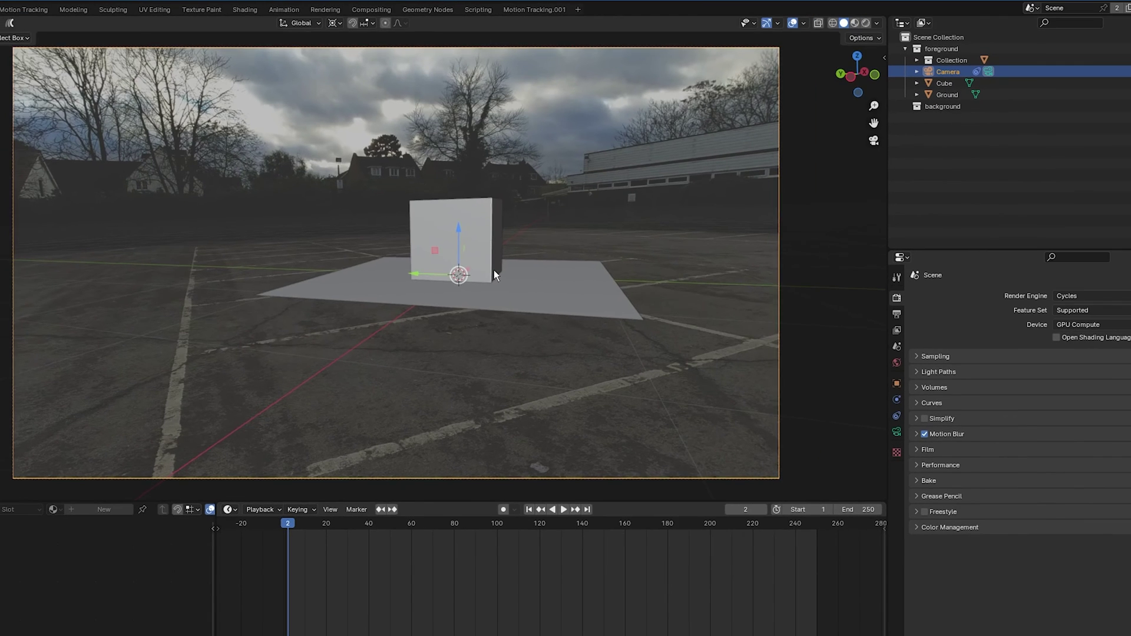
{"action": "key", "text": "z"}
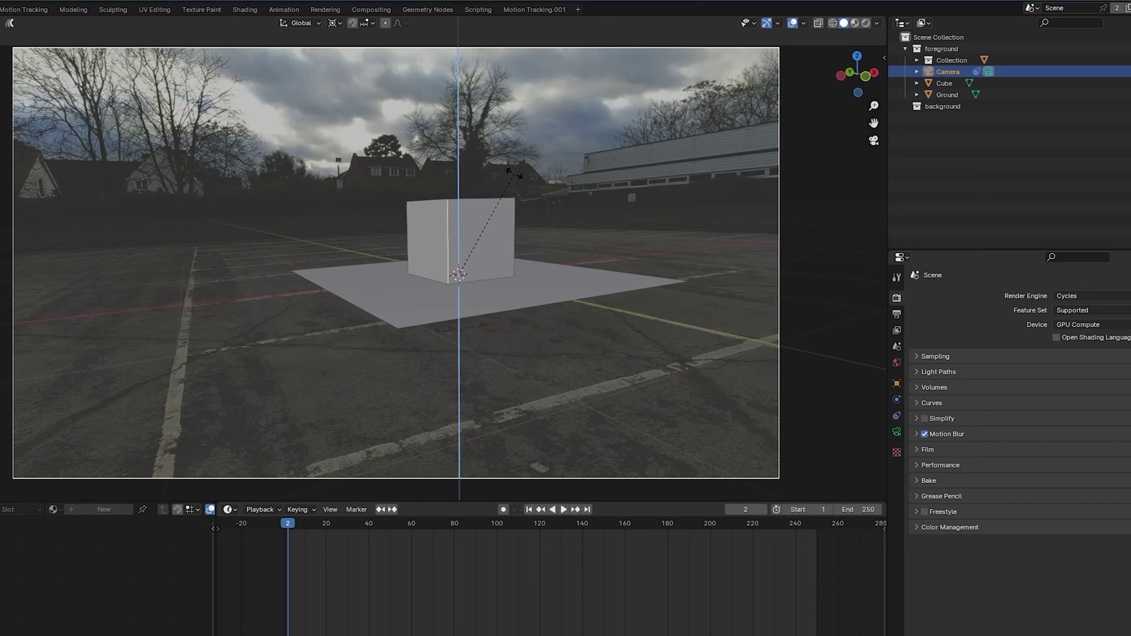
{"action": "left_click", "coordinate": [541, 171]}
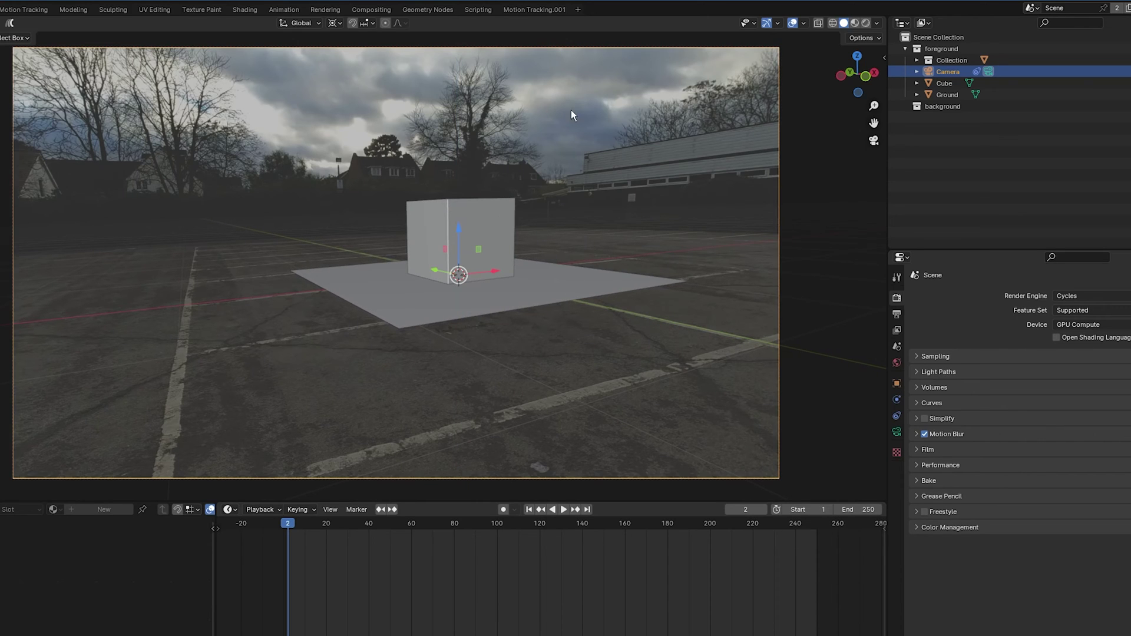
- Reset the pivot point to Bounding Box Center and deselect the camera
{"action": "left_click", "coordinate": [334, 23]}
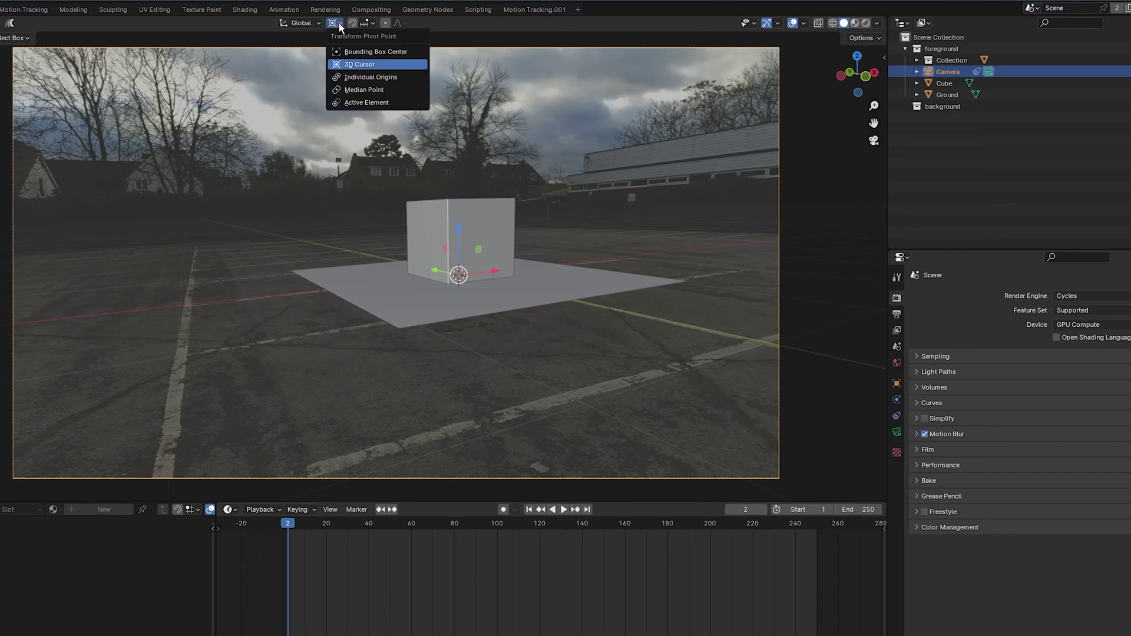
{"action": "left_click", "coordinate": [371, 52]}
{"action": "left_click", "coordinate": [945, 172]}
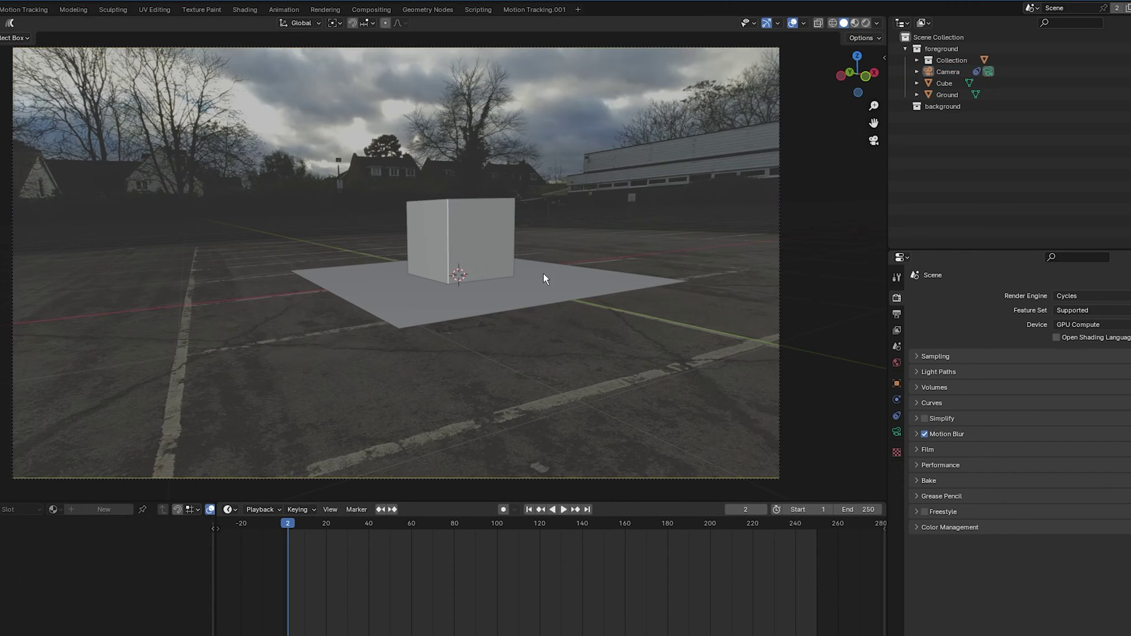
{"action": "key", "text": "z"}
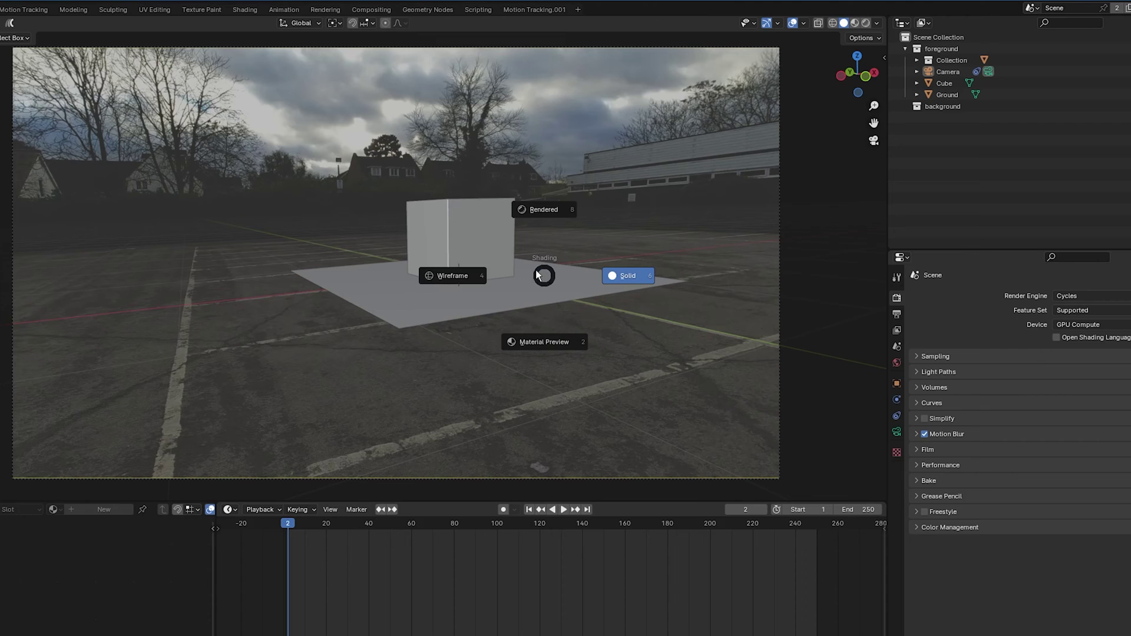
- Switch the viewport to Rendered shading and enable a transparent Film background
{"action": "left_click", "coordinate": [553, 213]}
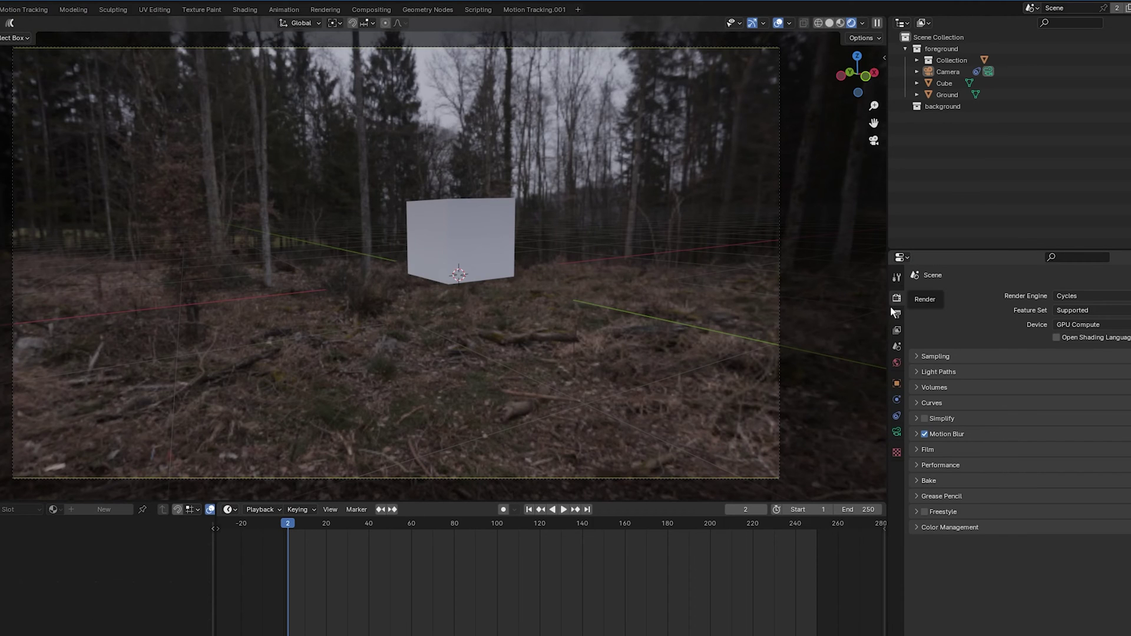
{"action": "left_click", "coordinate": [917, 448]}
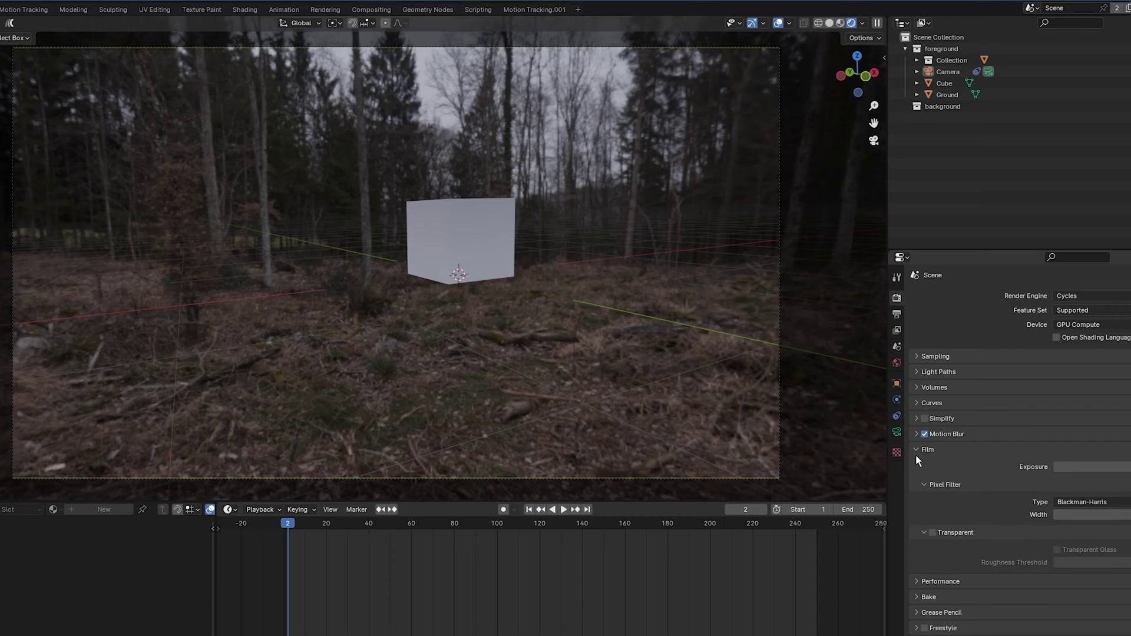
{"action": "left_click", "coordinate": [932, 532]}
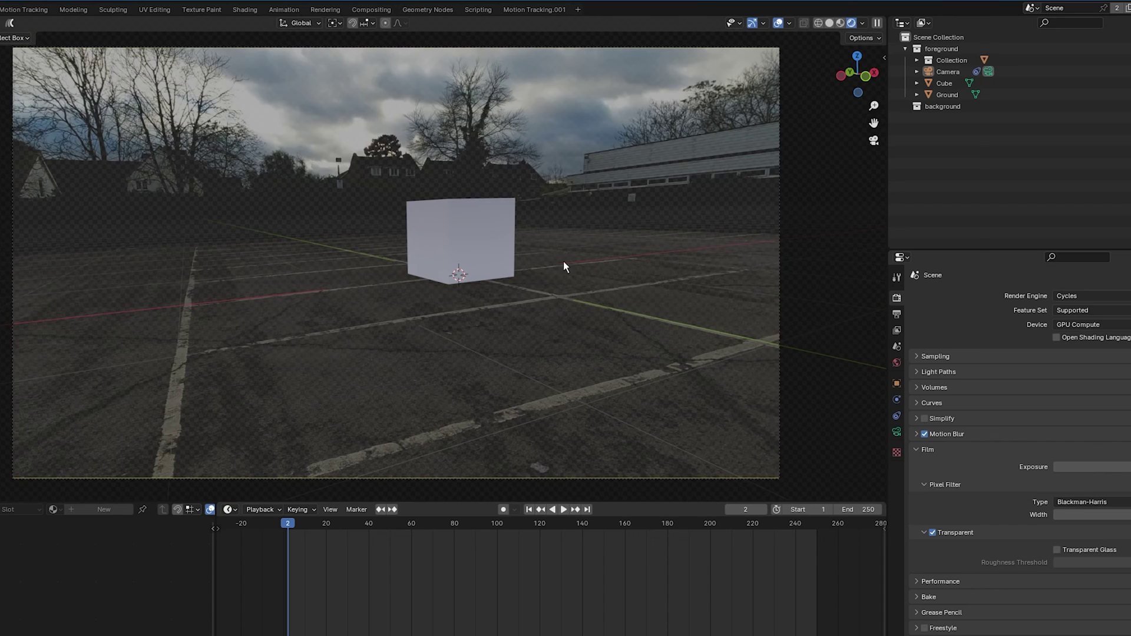
{"action": "left_click", "coordinate": [917, 451]}
- Raise the Camera's background image opacity so the car-park footage shows fully
{"action": "left_click", "coordinate": [948, 71]}
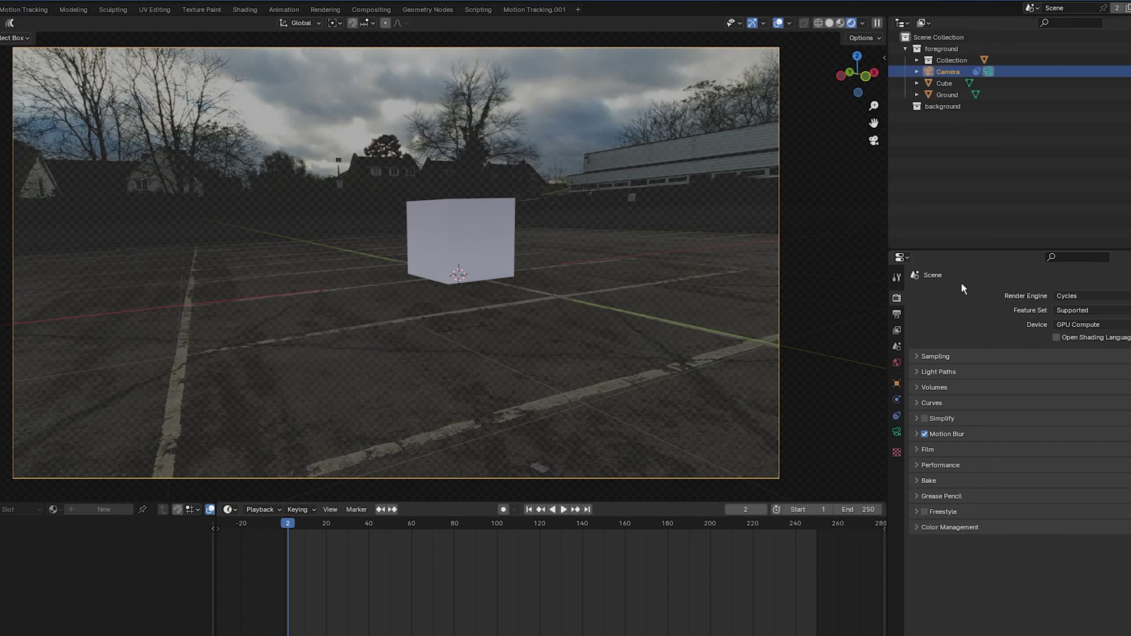
{"action": "left_click", "coordinate": [896, 433]}
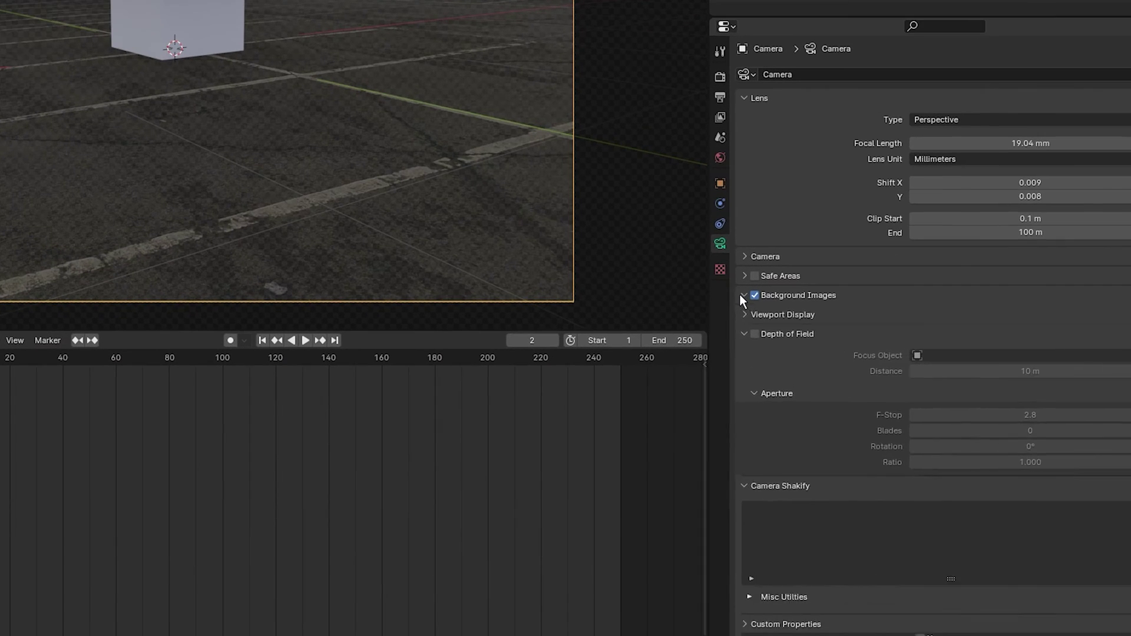
{"action": "left_click", "coordinate": [917, 473]}
{"action": "scroll", "coordinate": [916, 536], "scroll_direction": "down", "scroll_amount": 1}
{"action": "left_click_drag", "start_coordinate": [995, 472], "coordinate": [1110, 473]}
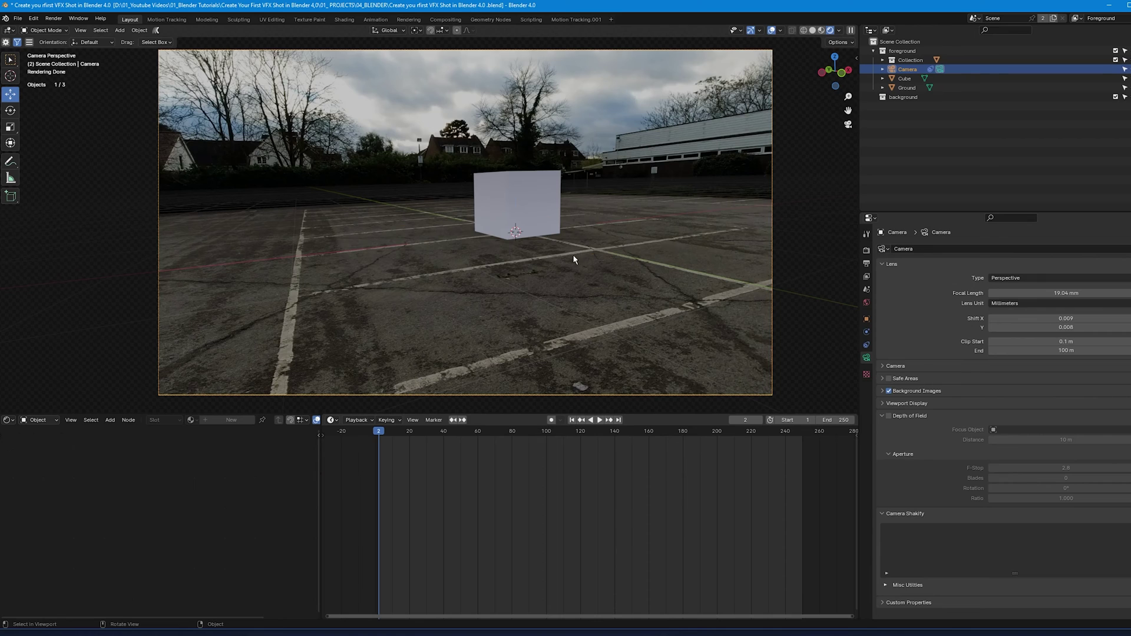
- Scale the Ground plane up about 1.49 times, then select the Cube
{"action": "left_click", "coordinate": [582, 220]}
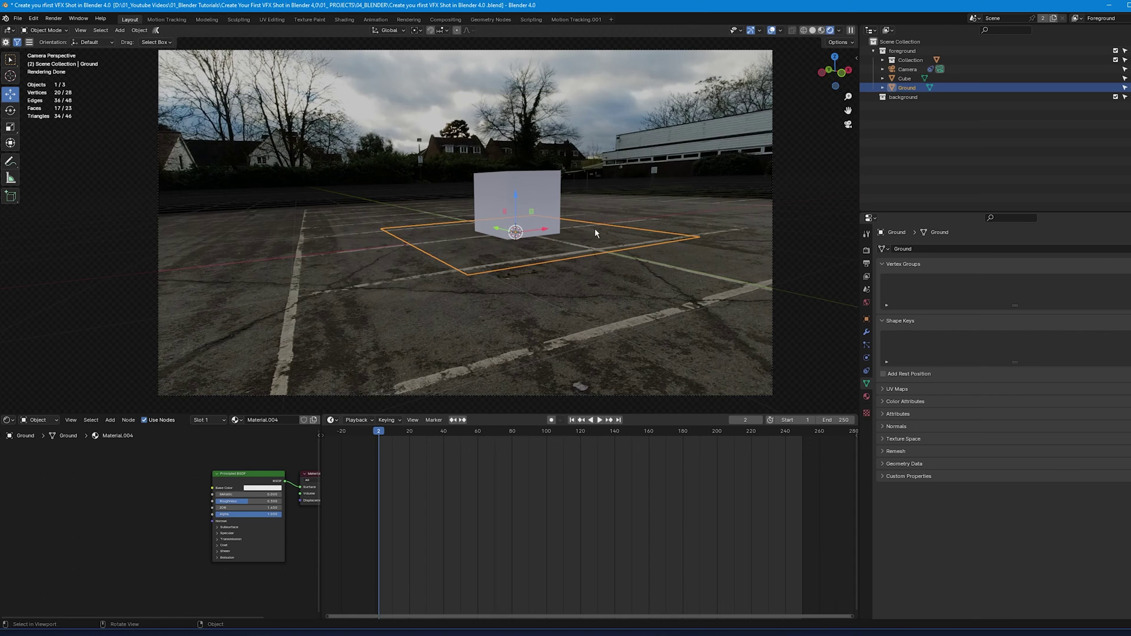
{"action": "key", "text": "s"}
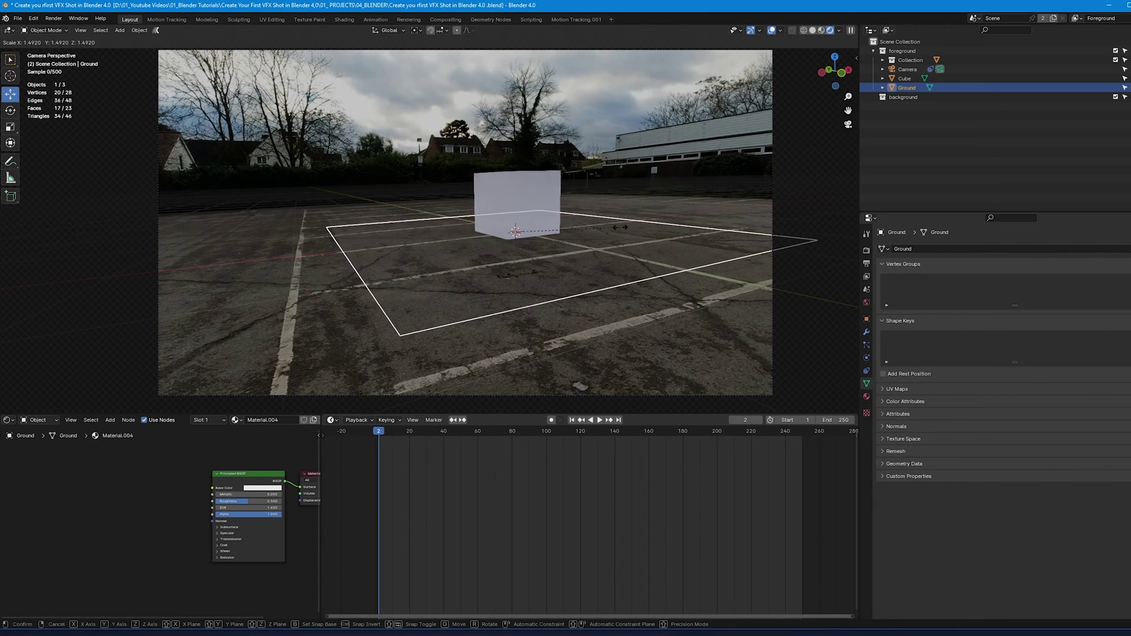
{"action": "left_click", "coordinate": [648, 223]}
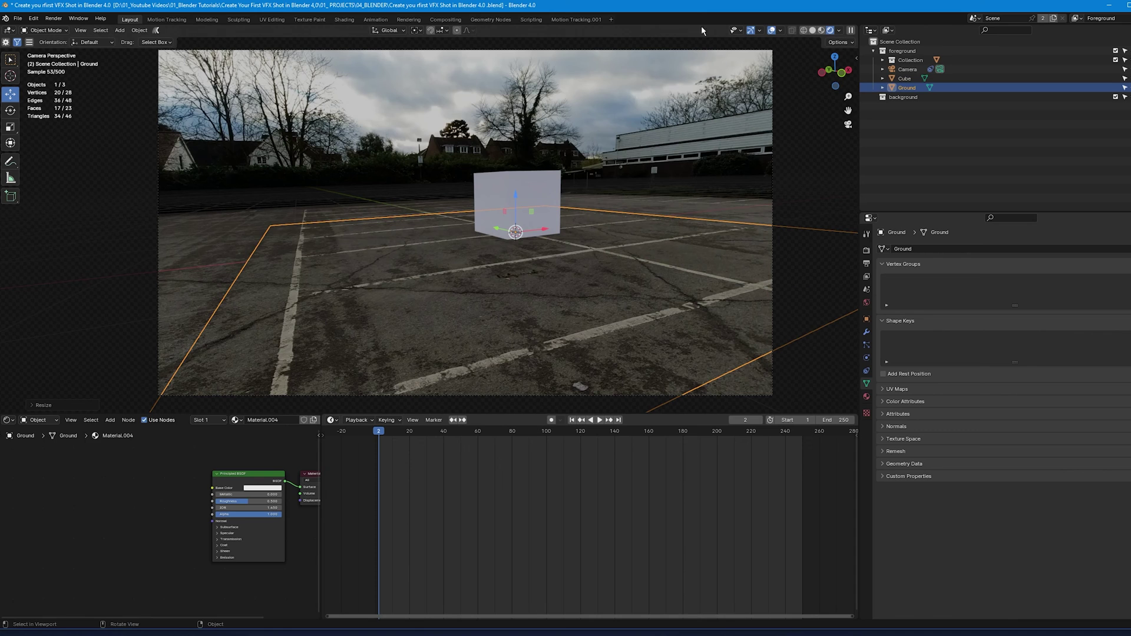
{"action": "left_click", "coordinate": [555, 198]}
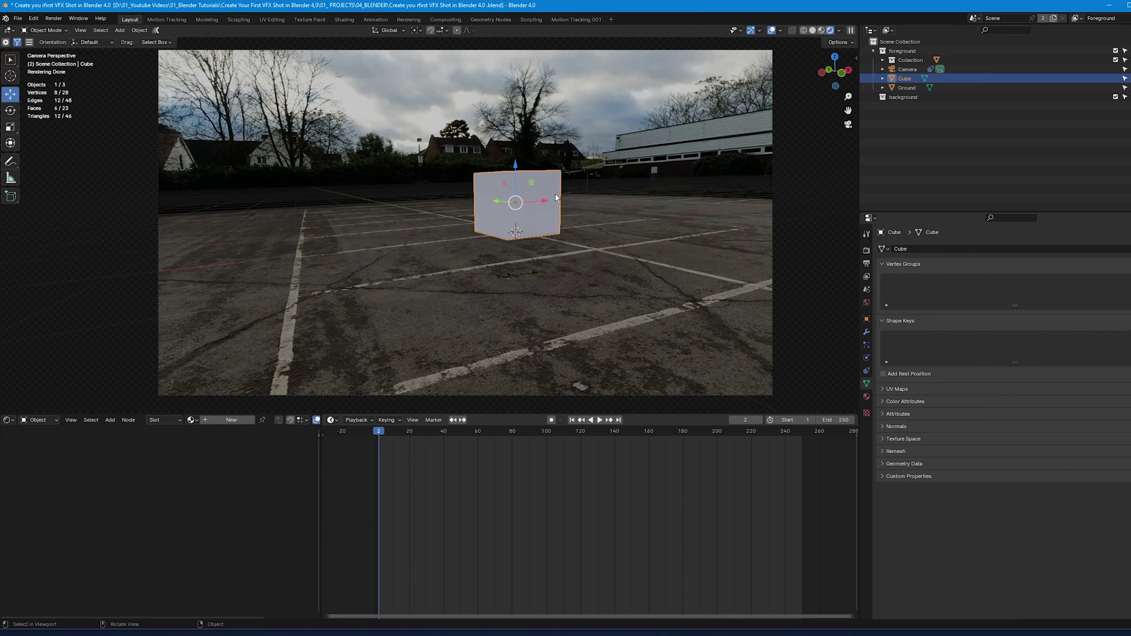
{"action": "left_click", "coordinate": [866, 302]}
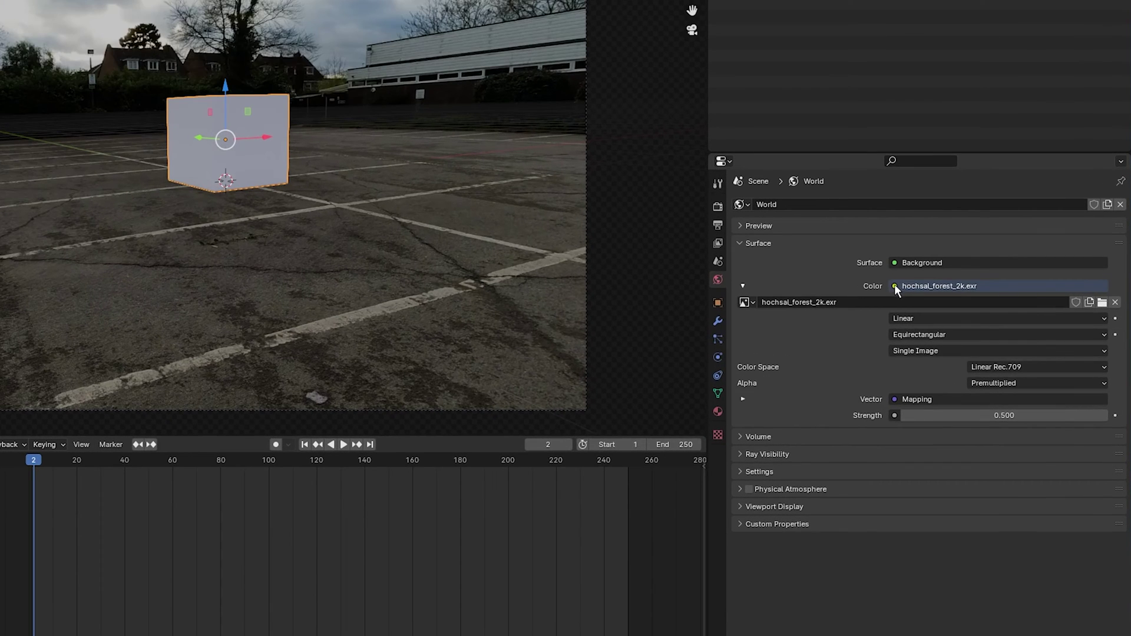
- Feed the world Color from an Environment Texture loaded with hochsal_forest_2k.exr
{"action": "left_click", "coordinate": [895, 287]}
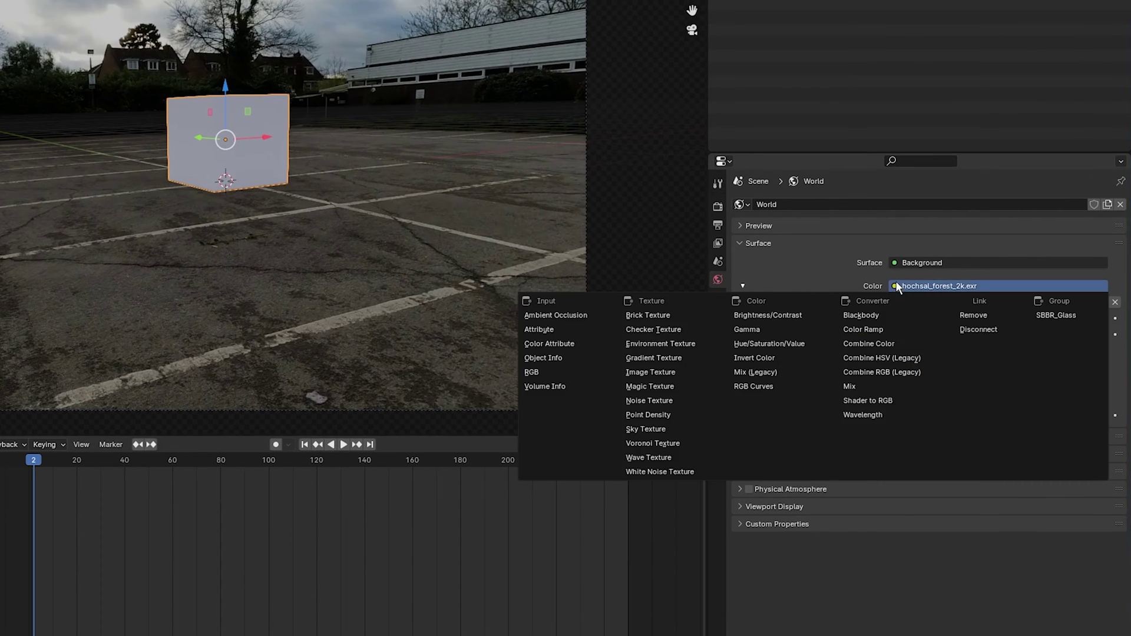
{"action": "left_click", "coordinate": [695, 343]}
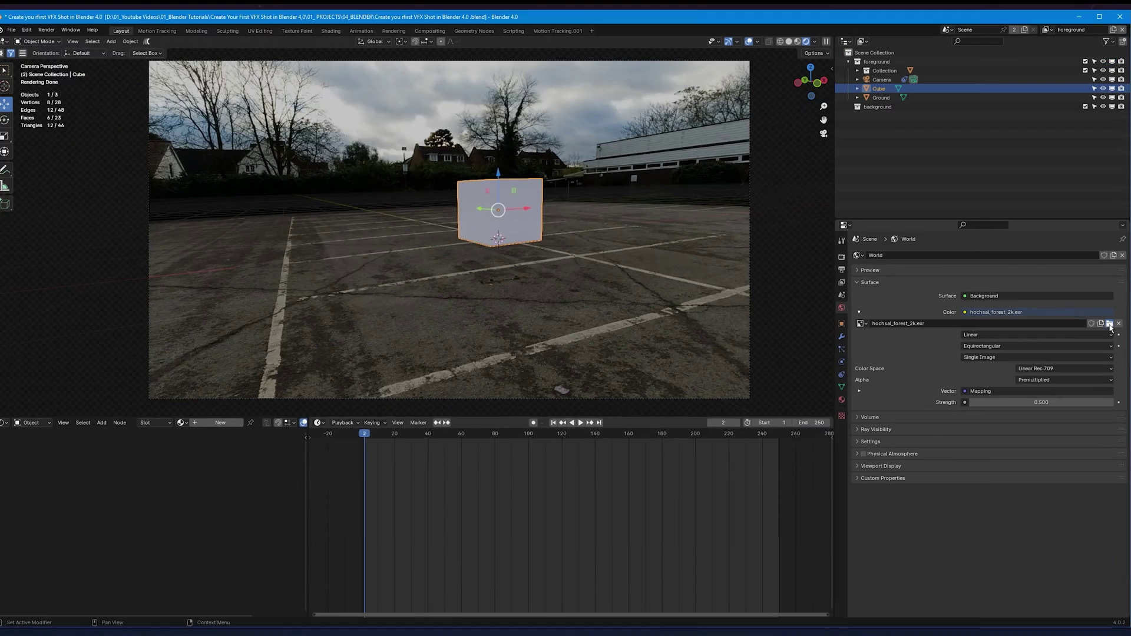
{"action": "left_click", "coordinate": [1109, 323]}
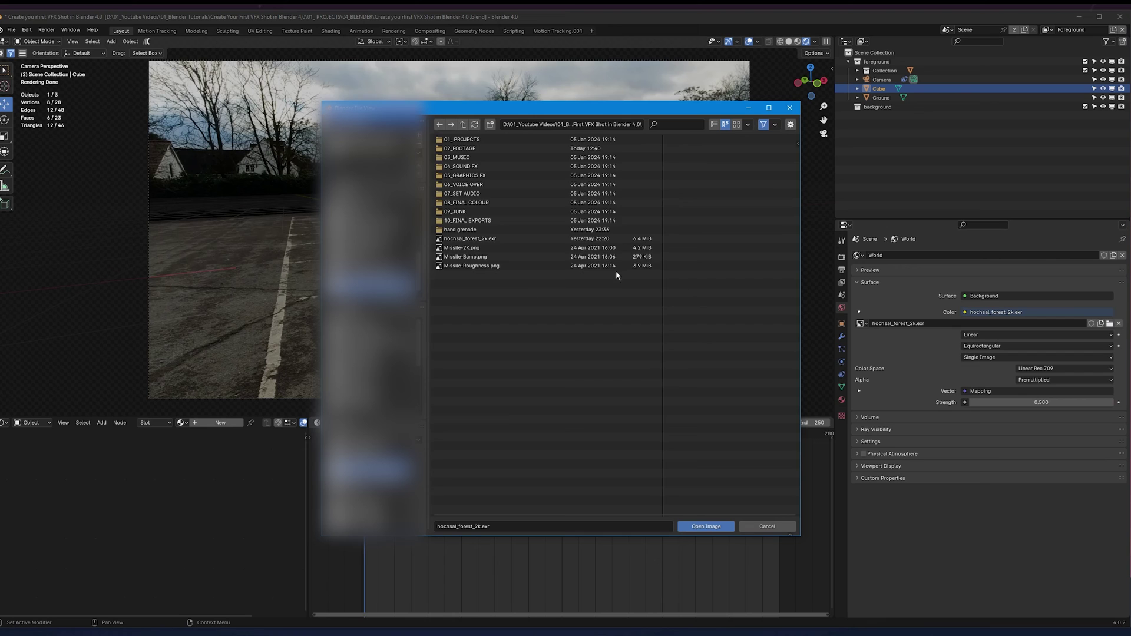
{"action": "double_click", "coordinate": [500, 238]}
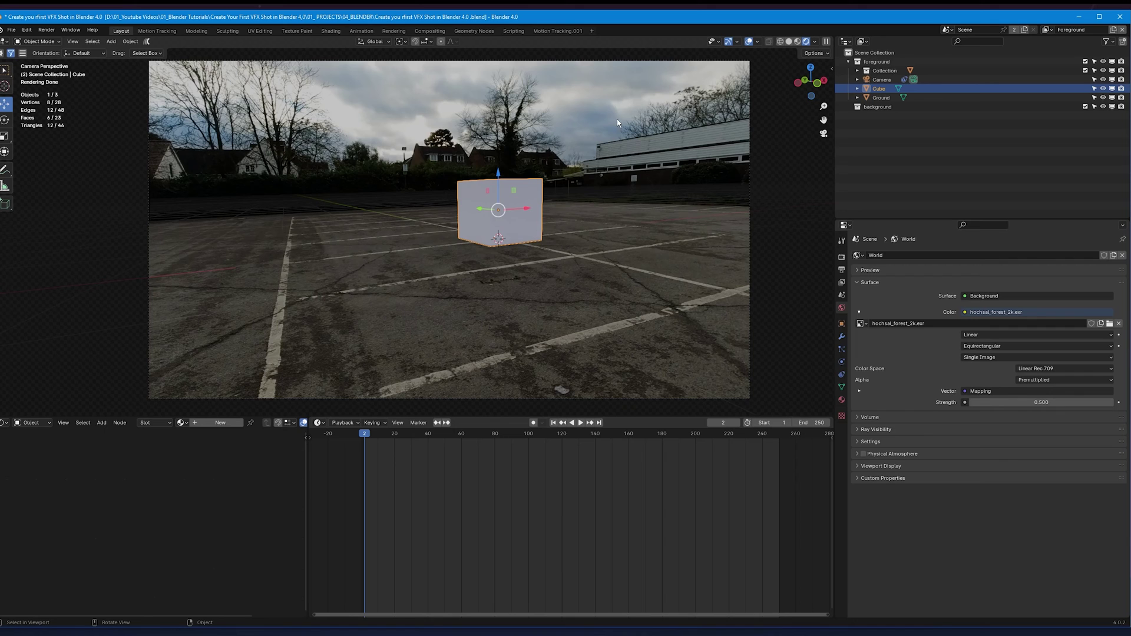
- Hide the cube and append the Porshe 911 collection from the textures blend file
{"action": "left_click", "coordinate": [1103, 88]}
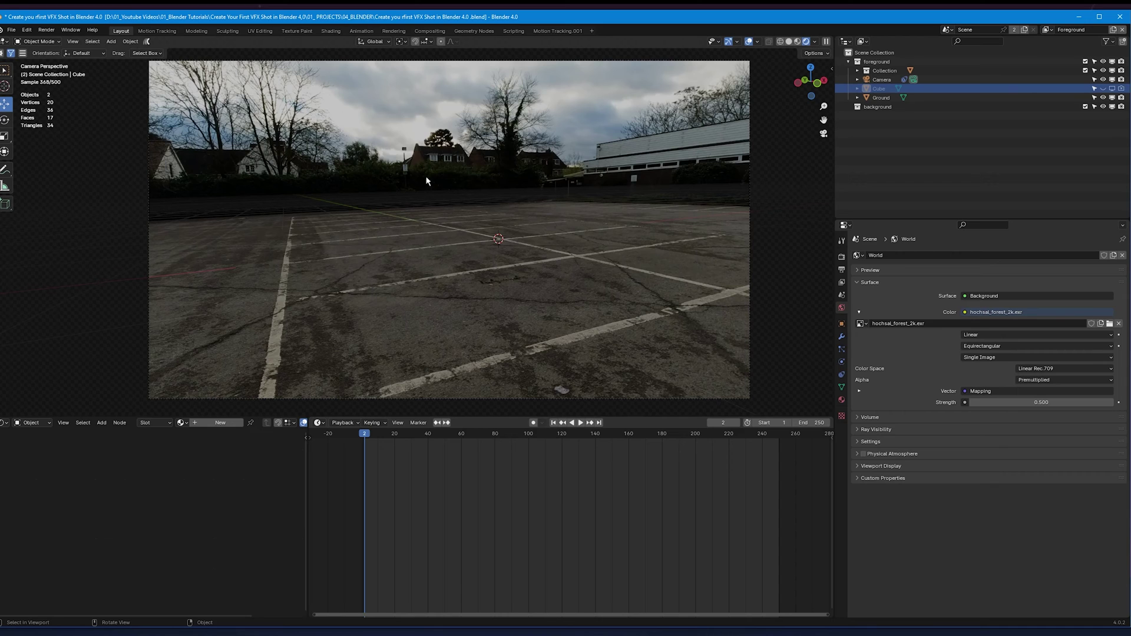
{"action": "left_click", "coordinate": [11, 29]}
{"action": "left_click", "coordinate": [51, 151]}
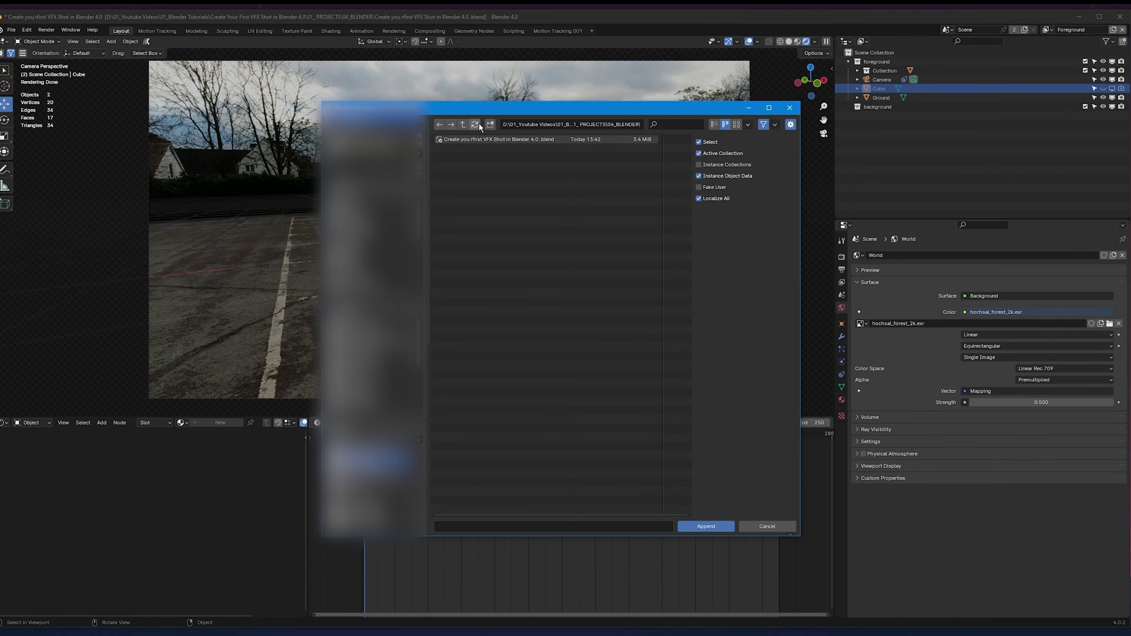
{"action": "key", "text": "BackSpace"}
{"action": "double_click", "coordinate": [512, 268]}
{"action": "double_click", "coordinate": [470, 156]}
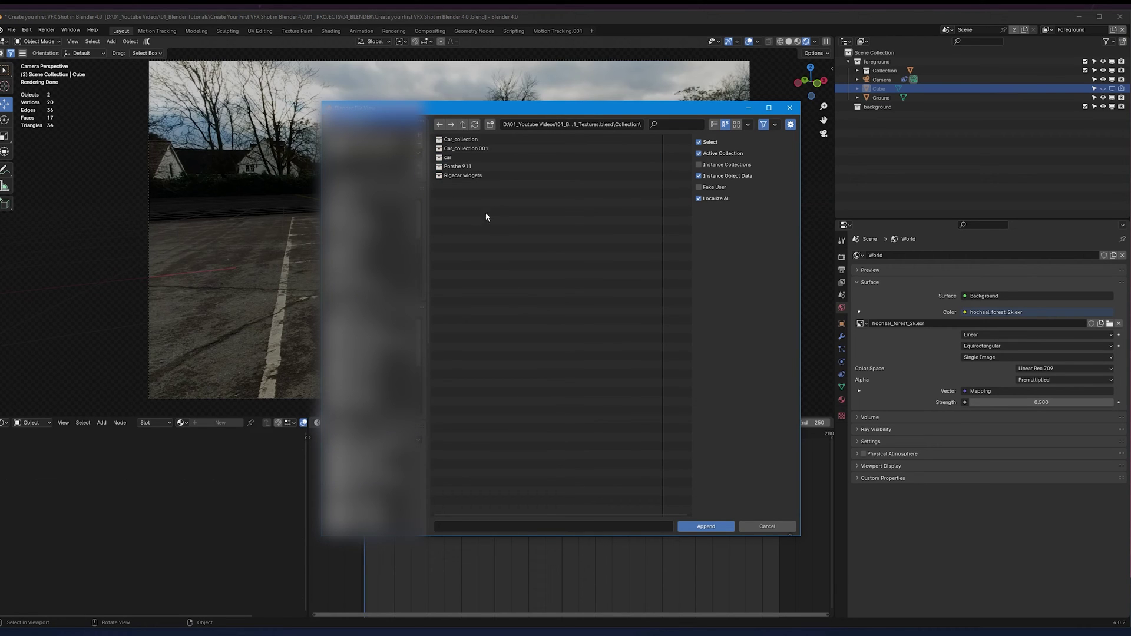
{"action": "left_click", "coordinate": [480, 167]}
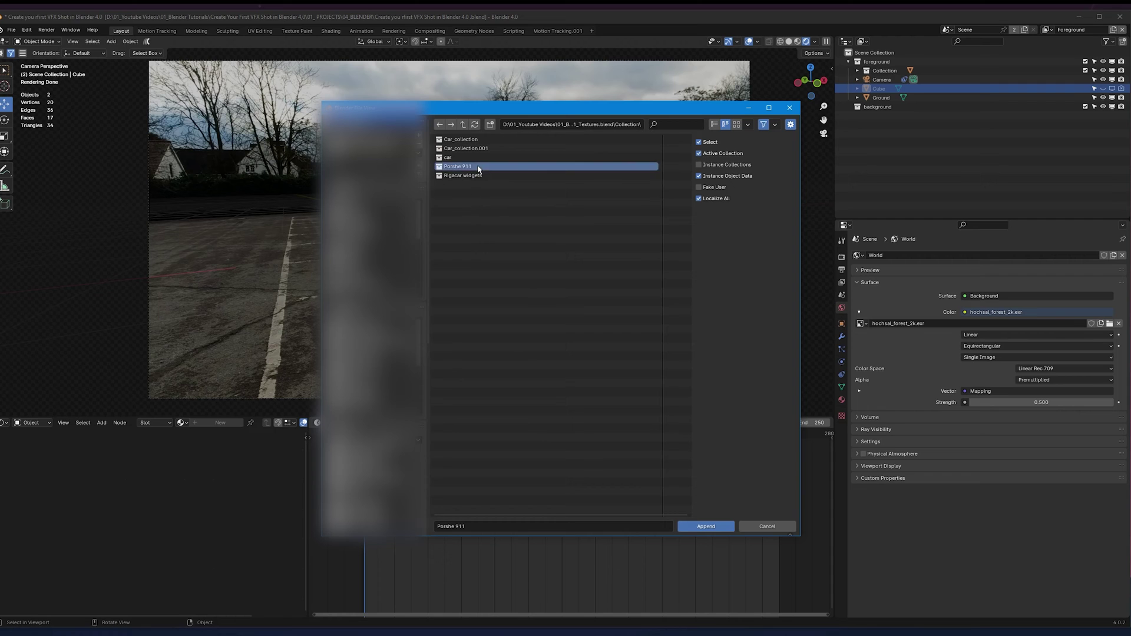
{"action": "left_click", "coordinate": [705, 526]}
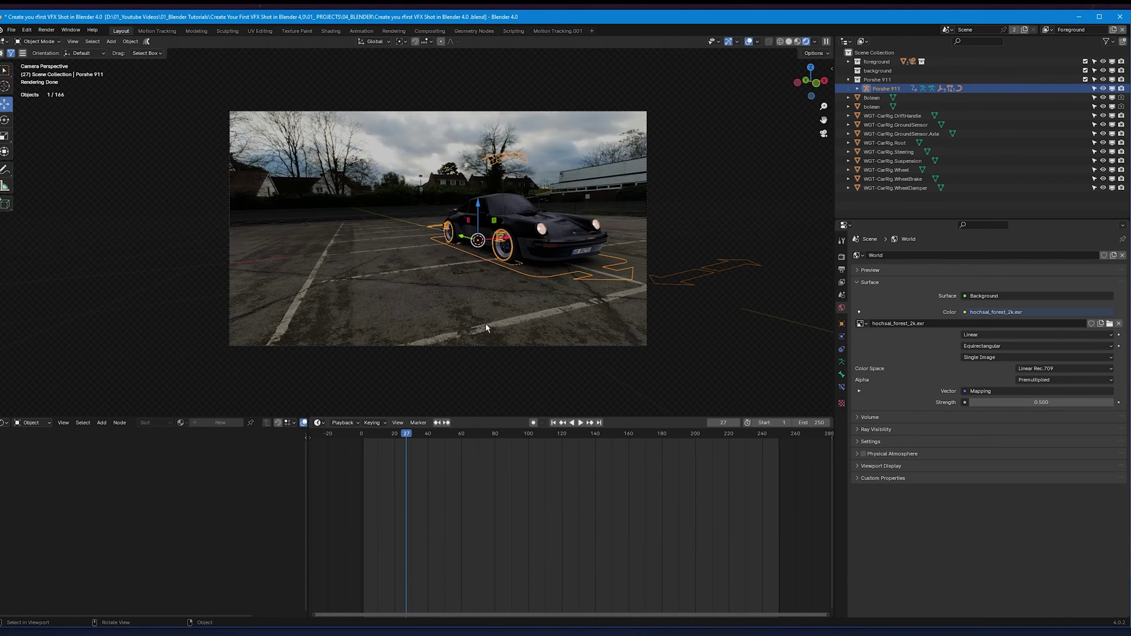
- Play the car's animation and rotate the car on the Z axis to a new heading
{"action": "key", "text": "space"}
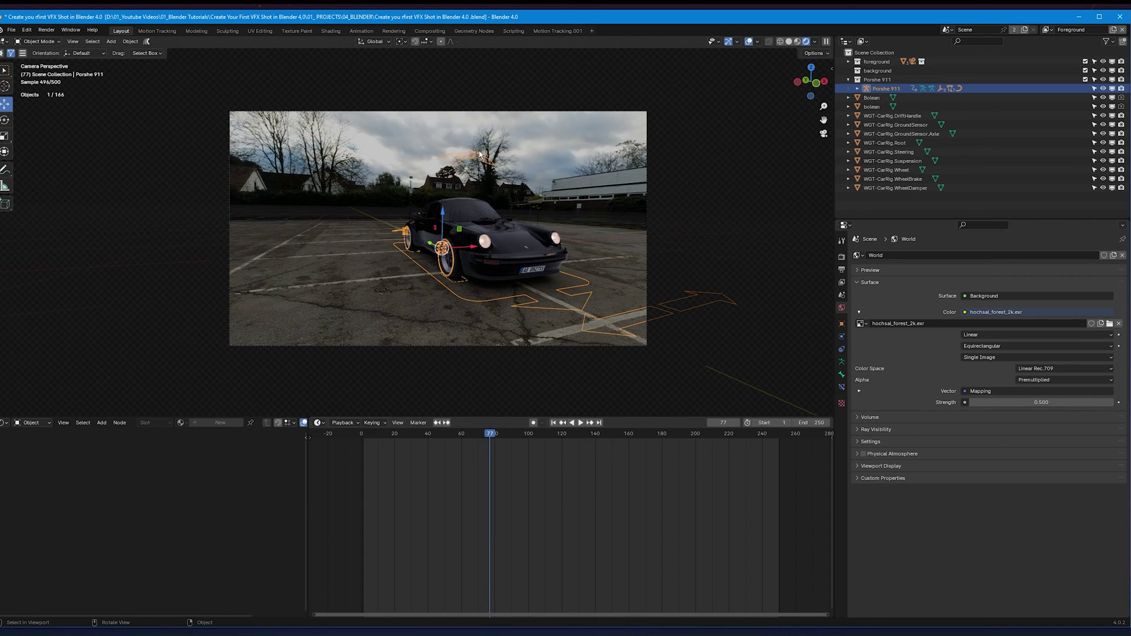
{"action": "key", "text": "r"}
{"action": "key", "text": "z"}
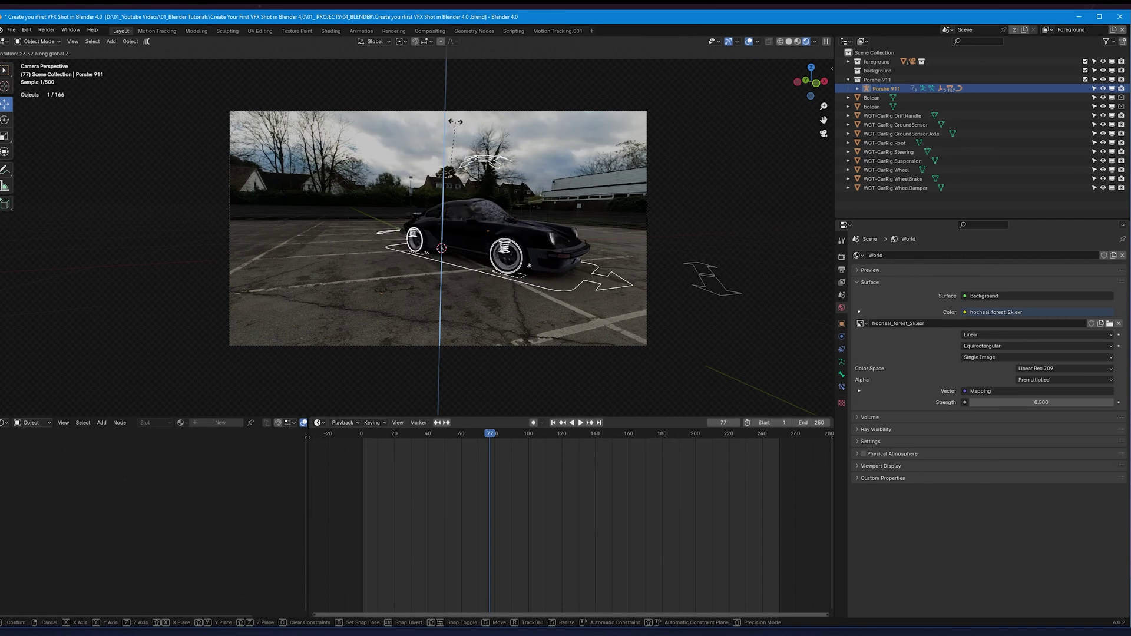
{"action": "left_click", "coordinate": [481, 172]}
- Move the car rig along Y, then select the ground plane to view its material
{"action": "key", "text": "g"}
{"action": "key", "text": "x"}
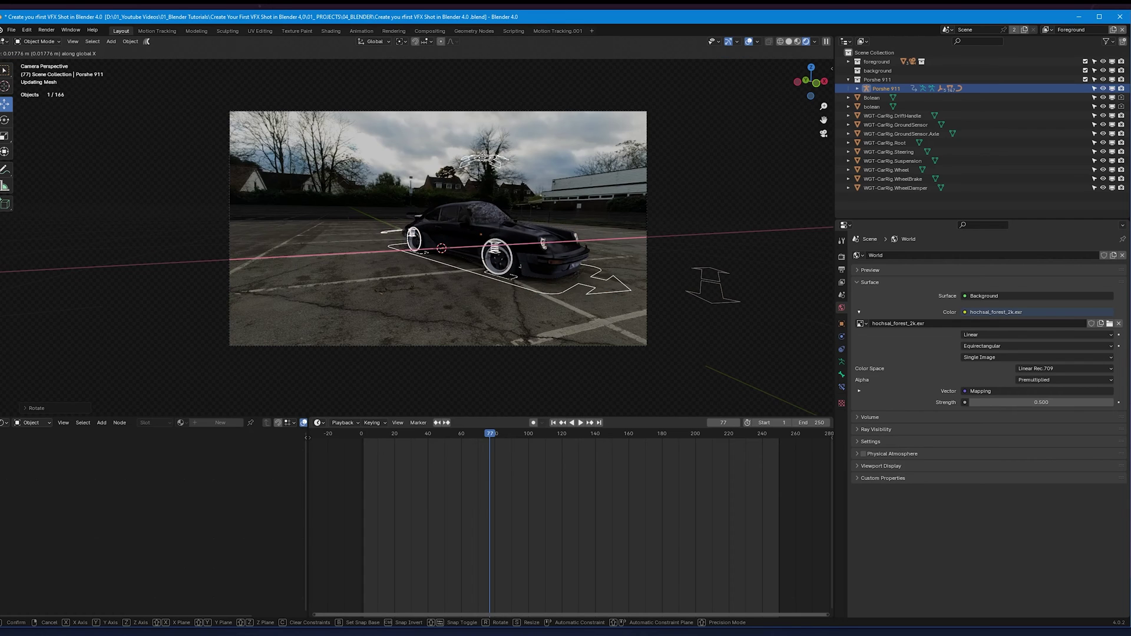
{"action": "key", "text": "y"}
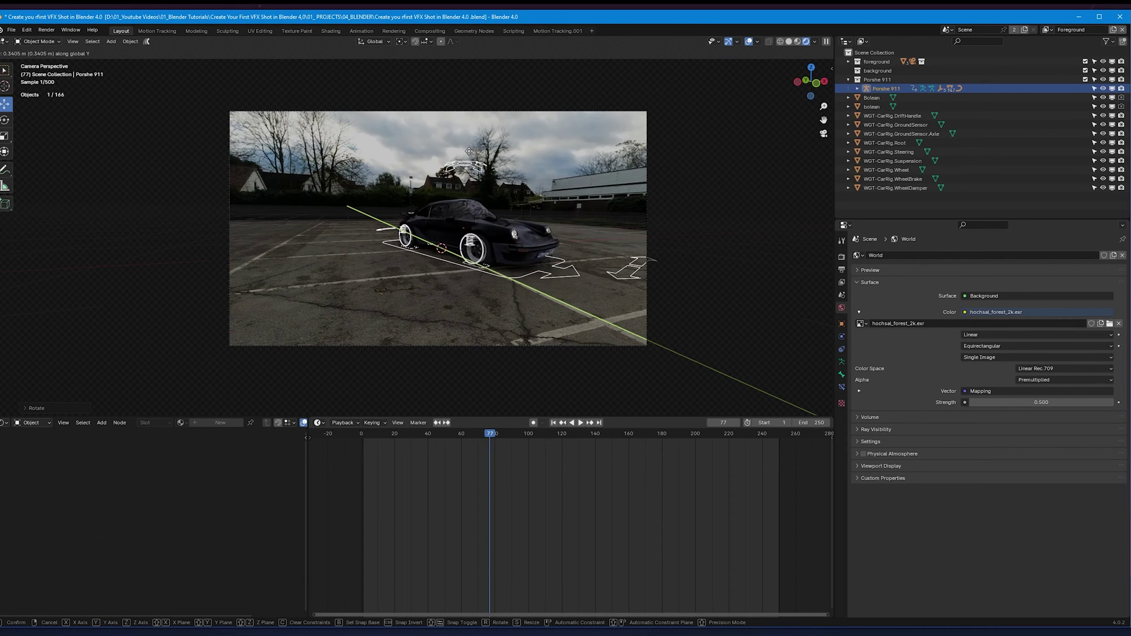
{"action": "left_click", "coordinate": [474, 147]}
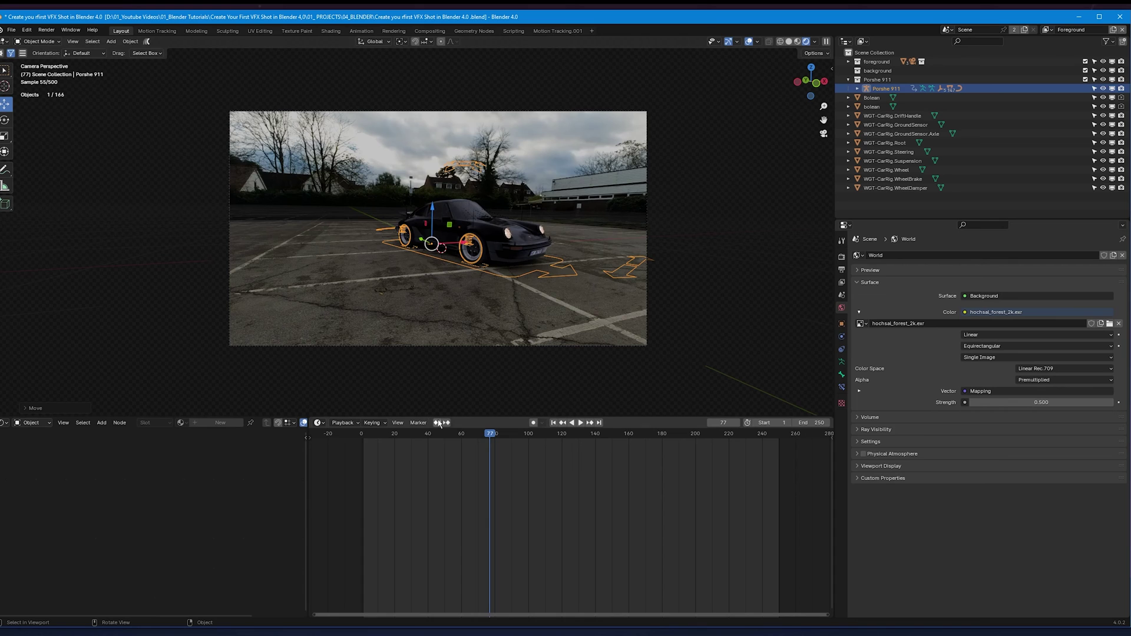
{"action": "left_click", "coordinate": [461, 341]}
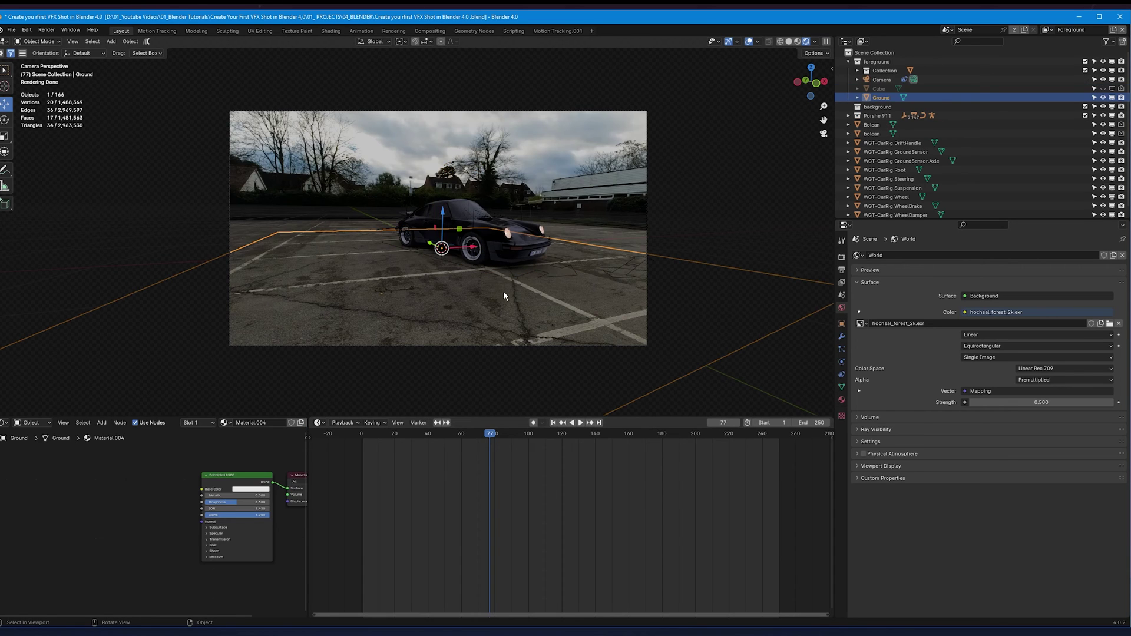
- Turn the lower area into a Shader Editor showing the ground material and select Principled BSDF
{"action": "middle_click_drag", "start_coordinate": [247, 518], "coordinate": [143, 540]}
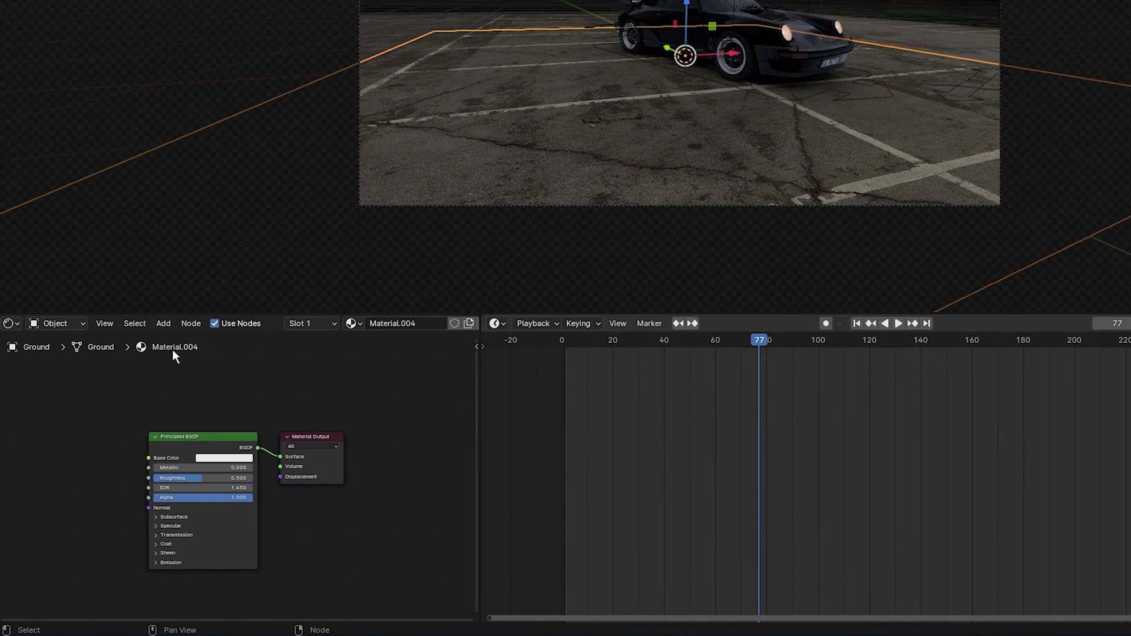
{"action": "left_click", "coordinate": [10, 323]}
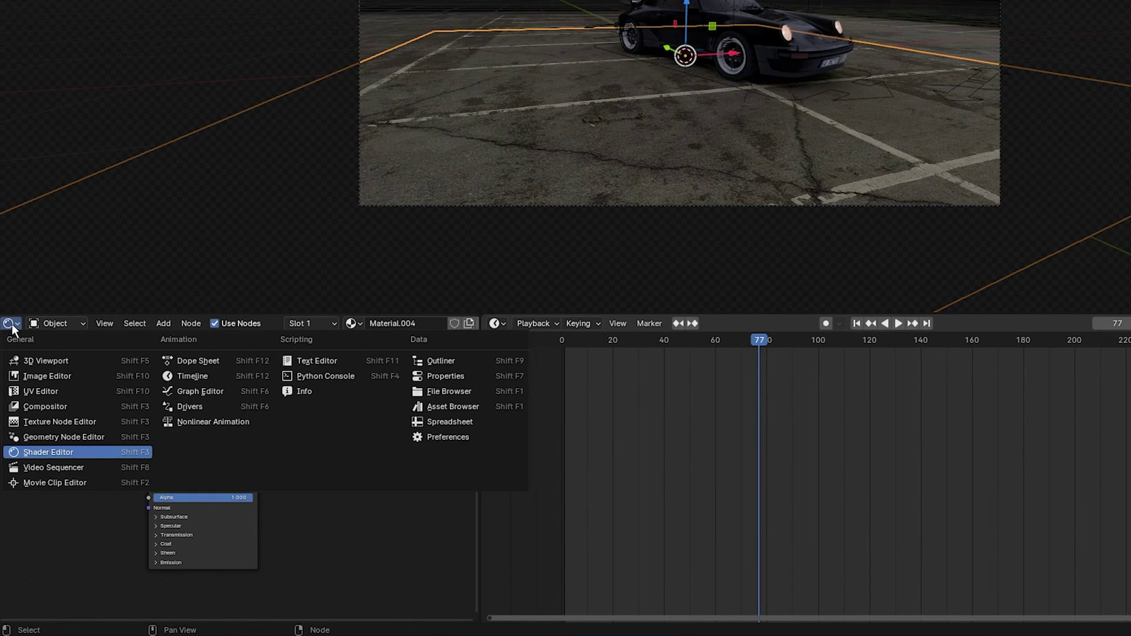
{"action": "left_click", "coordinate": [62, 452]}
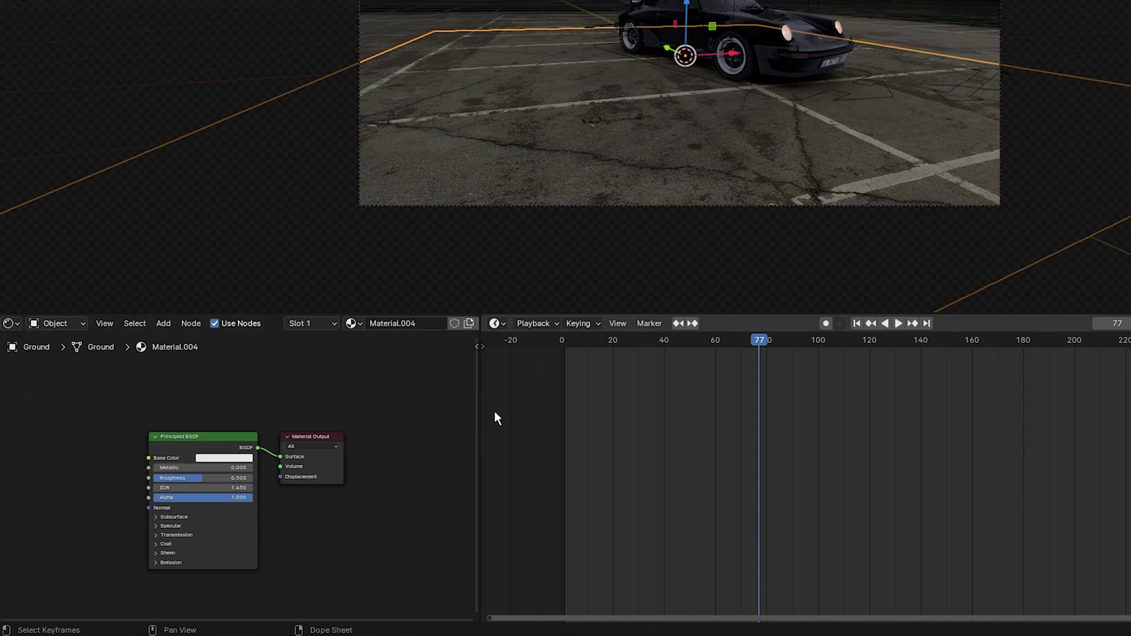
{"action": "key", "text": "Home"}
{"action": "left_click", "coordinate": [233, 375]}
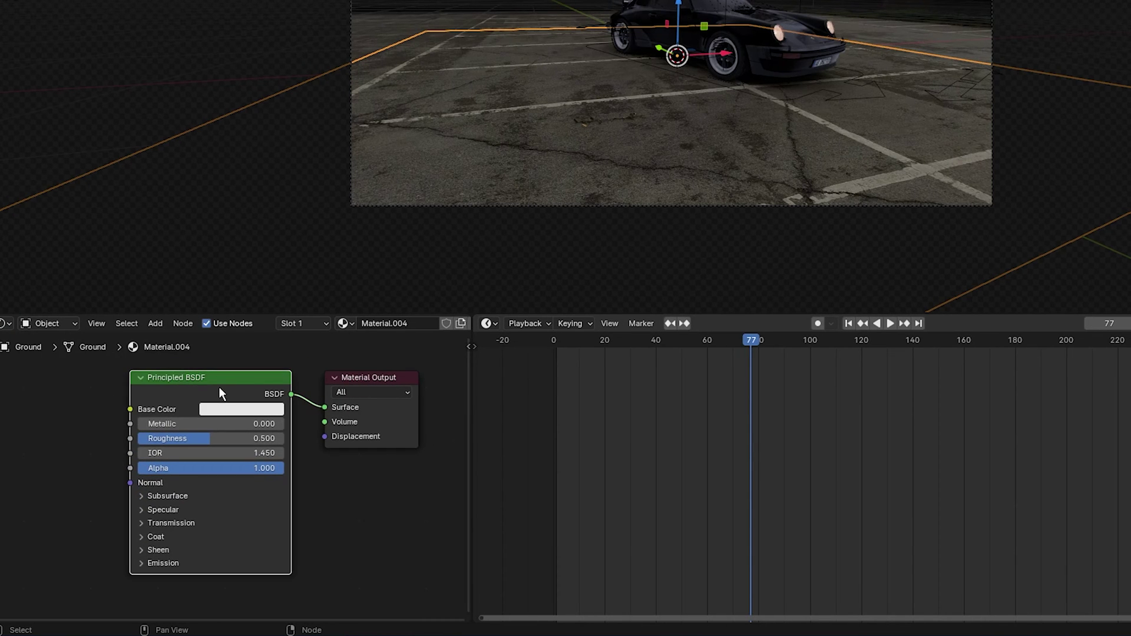
{"action": "mouse_move", "coordinate": [225, 393]}
{"action": "middle_mouse_down"}
{"action": "mouse_move", "coordinate": [224, 432]}
{"action": "mouse_move", "coordinate": [236, 390]}
{"action": "middle_mouse_up"}
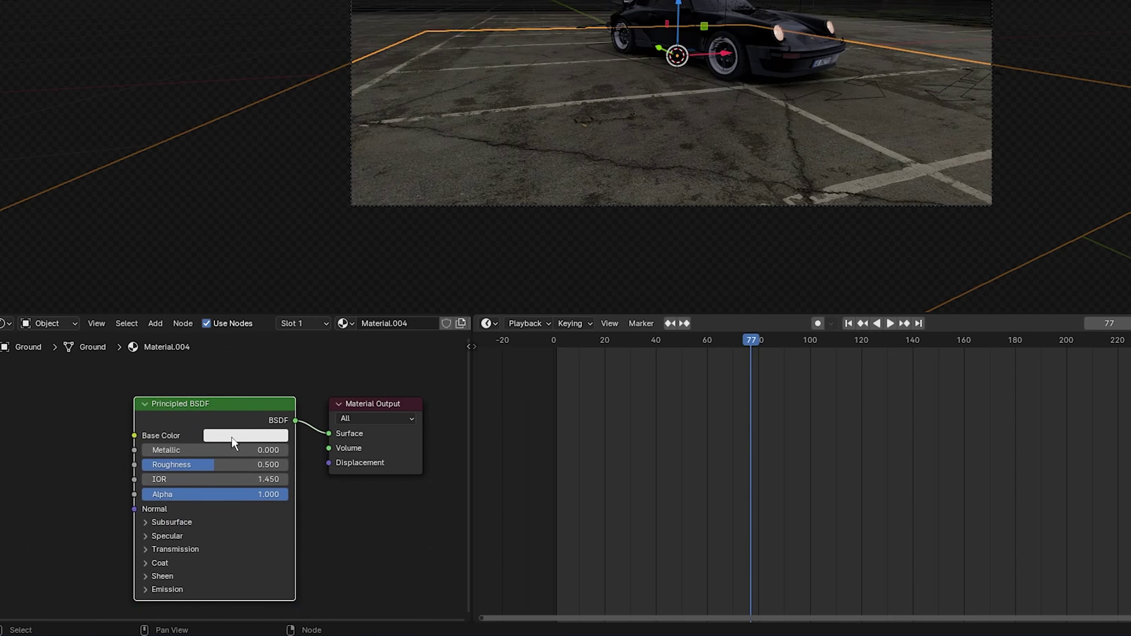
- Add a Node Wrangler image-texture setup (Ctrl+T) to Base Color and browse for its image
{"action": "key", "text": "ctrl+t"}
{"action": "middle_click_drag", "start_coordinate": [241, 405], "coordinate": [330, 442]}
{"action": "scroll", "coordinate": [188, 403], "scroll_direction": "down", "scroll_amount": 1}
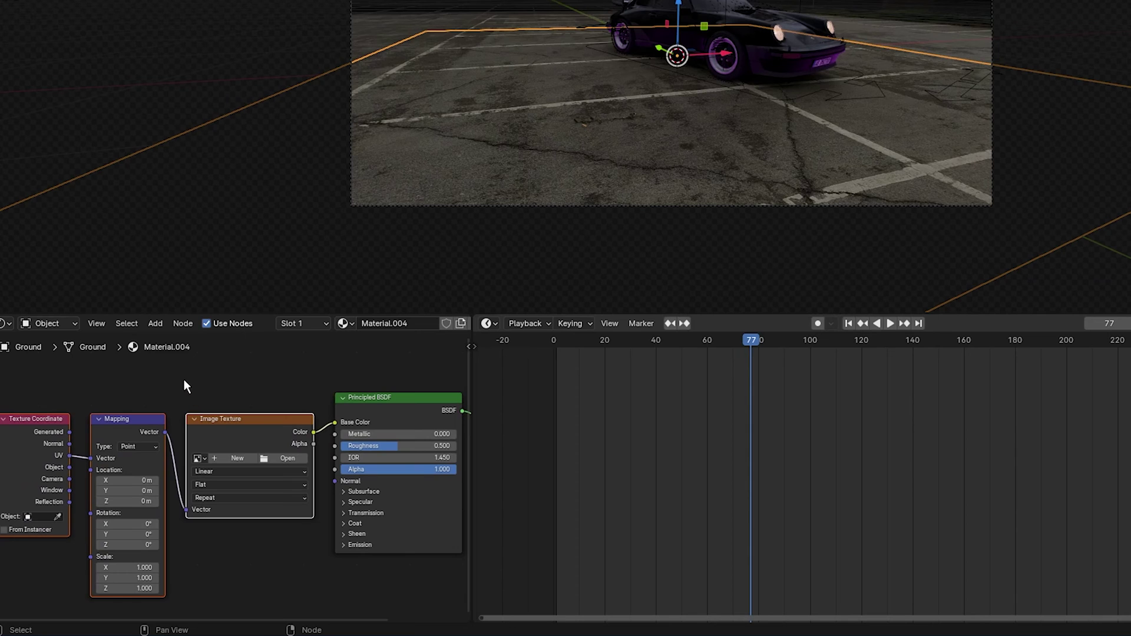
{"action": "scroll", "coordinate": [247, 378], "scroll_direction": "up", "scroll_amount": 2}
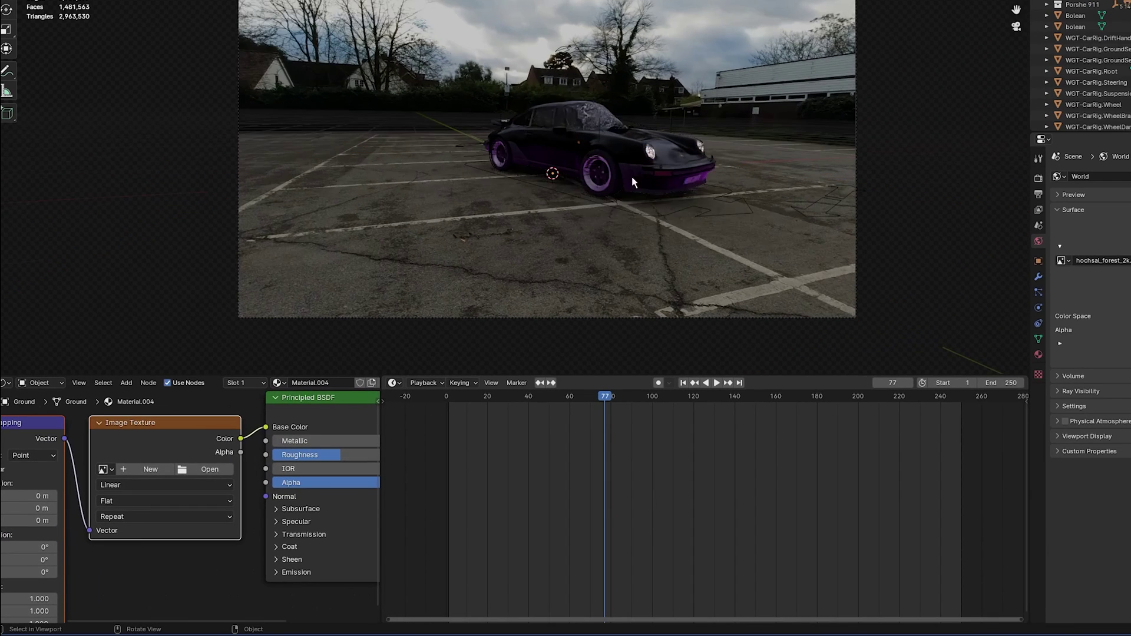
{"action": "scroll", "coordinate": [631, 175], "scroll_direction": "up", "scroll_amount": 1}
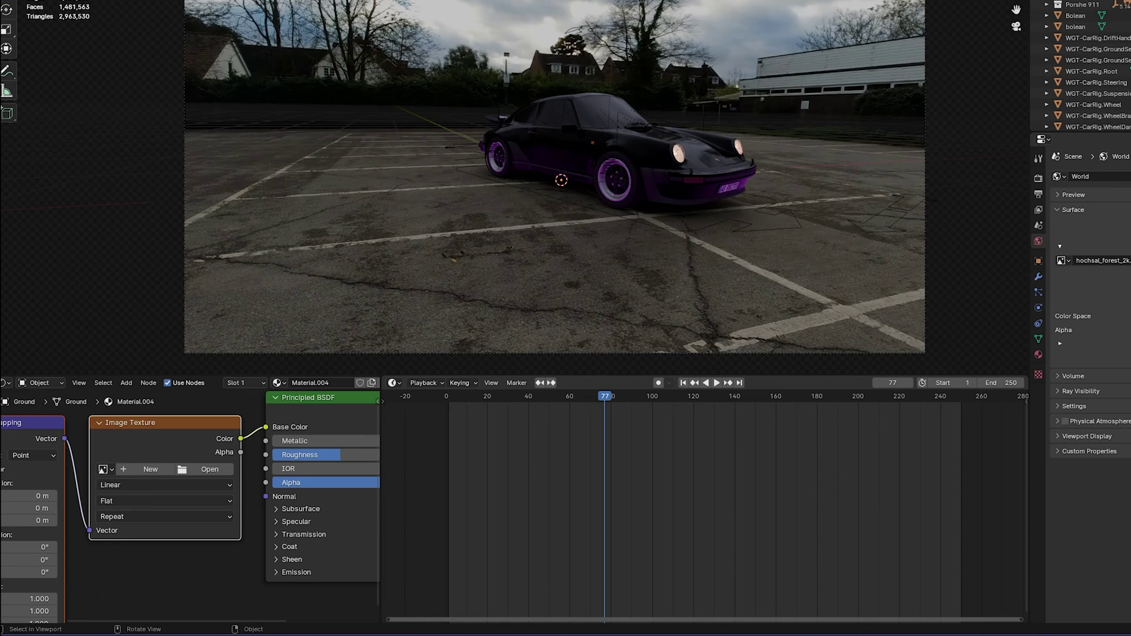
{"action": "scroll", "coordinate": [214, 500], "scroll_direction": "down", "scroll_amount": 1}
{"action": "middle_click_drag", "start_coordinate": [215, 500], "coordinate": [241, 525]}
{"action": "scroll", "coordinate": [221, 482], "scroll_direction": "up", "scroll_amount": 1}
{"action": "left_click", "coordinate": [228, 483]}
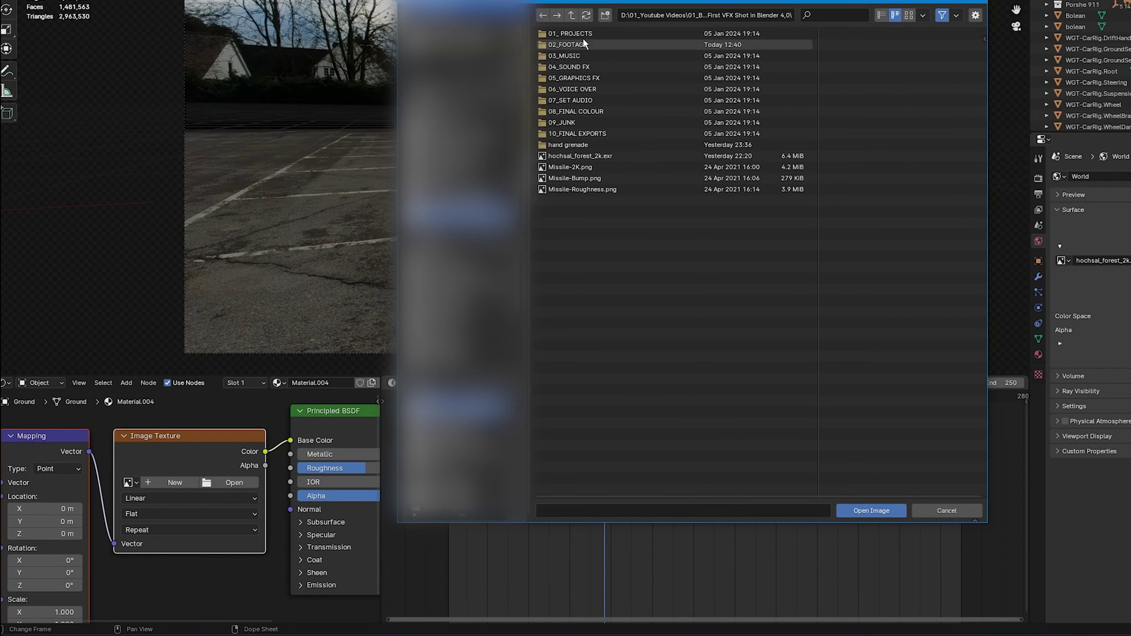
- Load all EXR frames from 02_FOOTAGE > CARPARK DJI 0216 as an image sequence
{"action": "double_click", "coordinate": [582, 45]}
{"action": "double_click", "coordinate": [580, 33]}
{"action": "double_click", "coordinate": [595, 34]}
{"action": "key", "text": "a"}
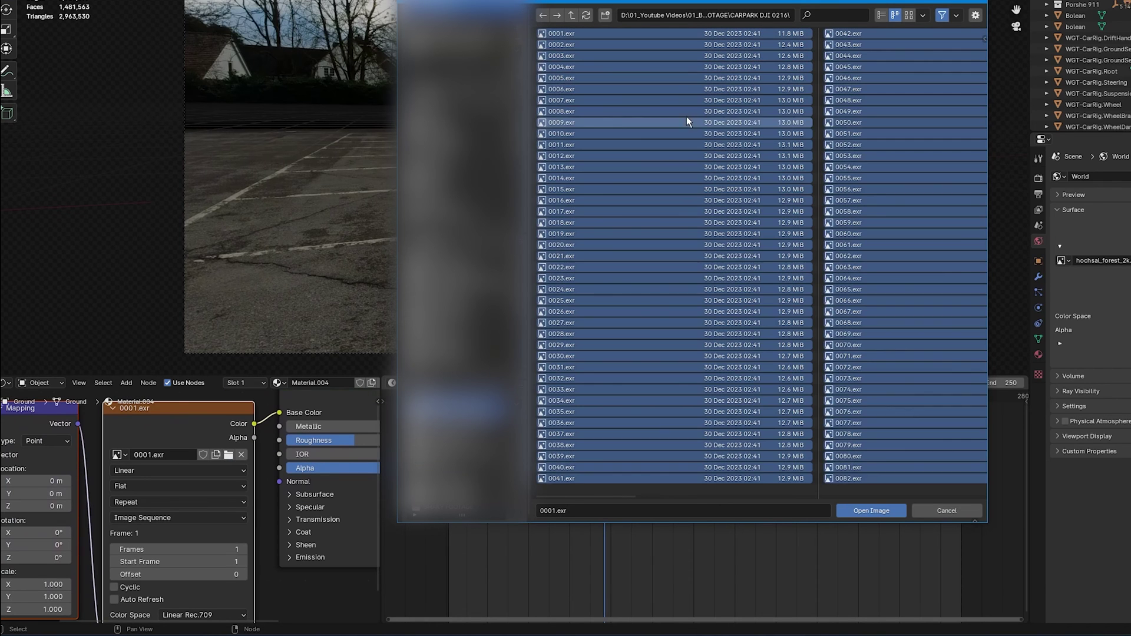
{"action": "left_click", "coordinate": [876, 510]}
{"action": "scroll", "coordinate": [260, 536], "scroll_direction": "down", "scroll_amount": 2}
{"action": "scroll", "coordinate": [259, 545], "scroll_direction": "up", "scroll_amount": 1}
{"action": "scroll", "coordinate": [239, 546], "scroll_direction": "down", "scroll_amount": 1}
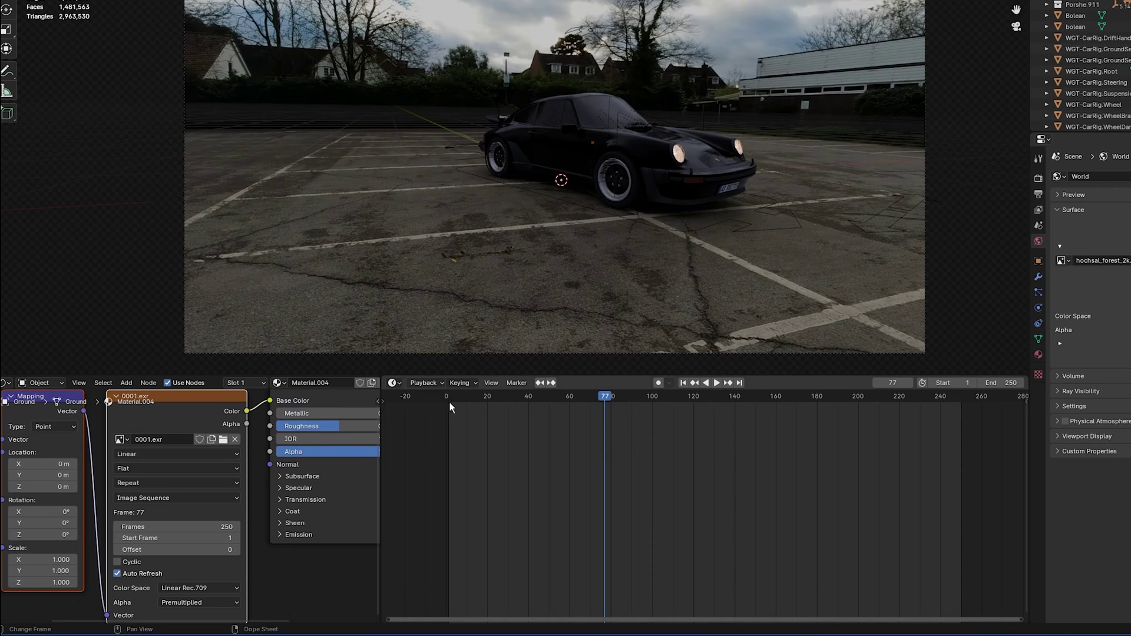
- Scrub to frames 155, 95 and 46 to check the footage, then show the World node tree
{"action": "left_click_drag", "start_coordinate": [452, 405], "coordinate": [765, 405]}
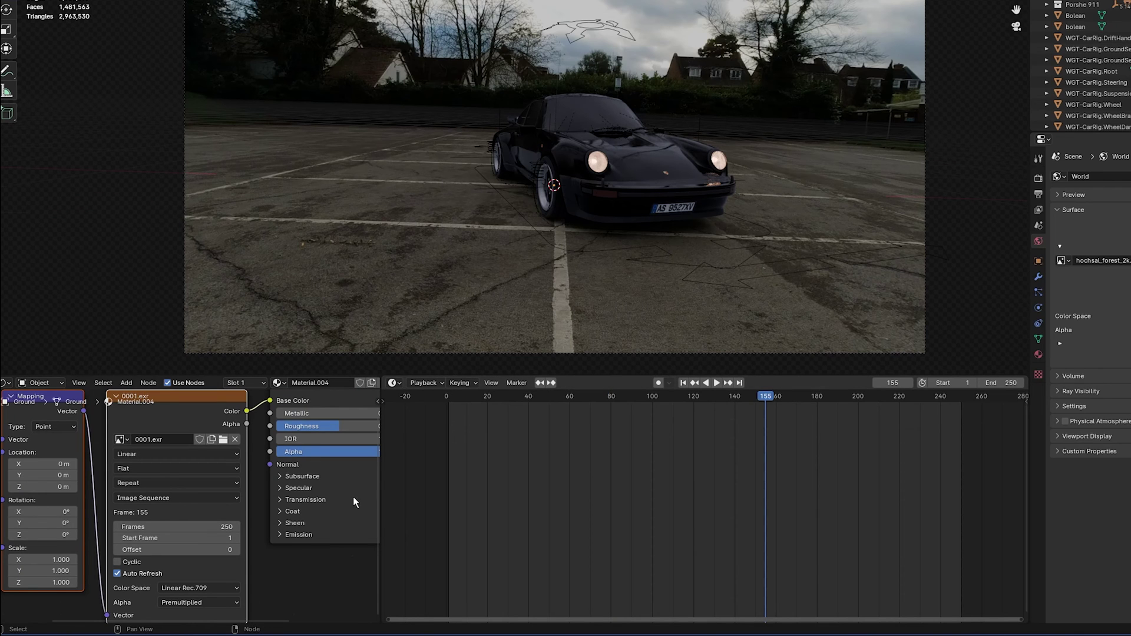
{"action": "left_click_drag", "start_coordinate": [592, 398], "coordinate": [641, 401]}
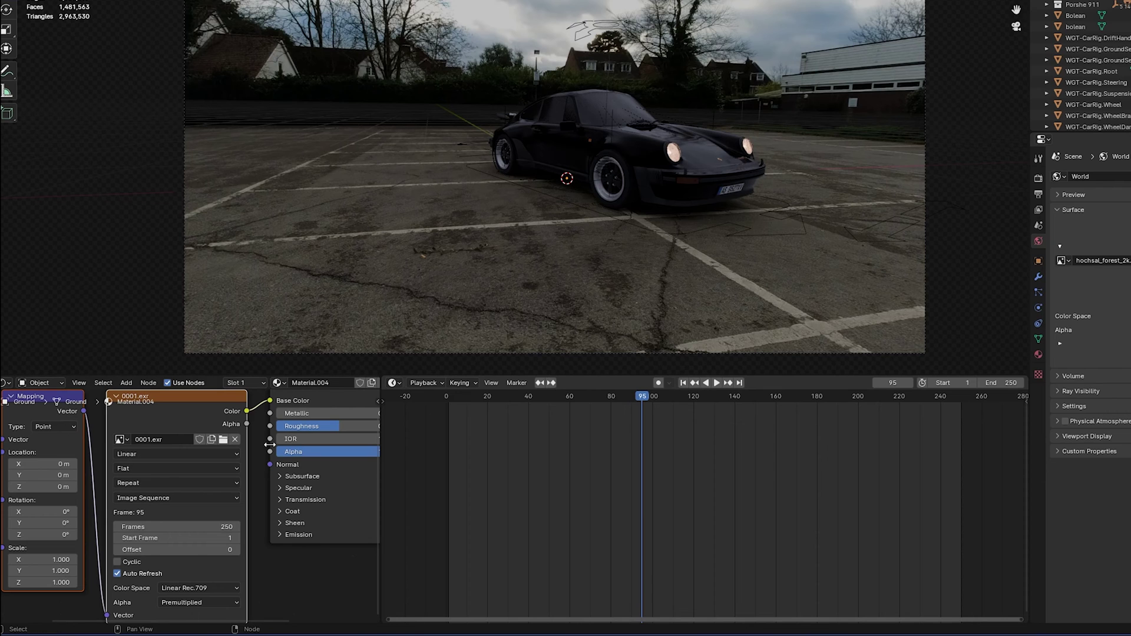
{"action": "left_click_drag", "start_coordinate": [591, 406], "coordinate": [540, 400]}
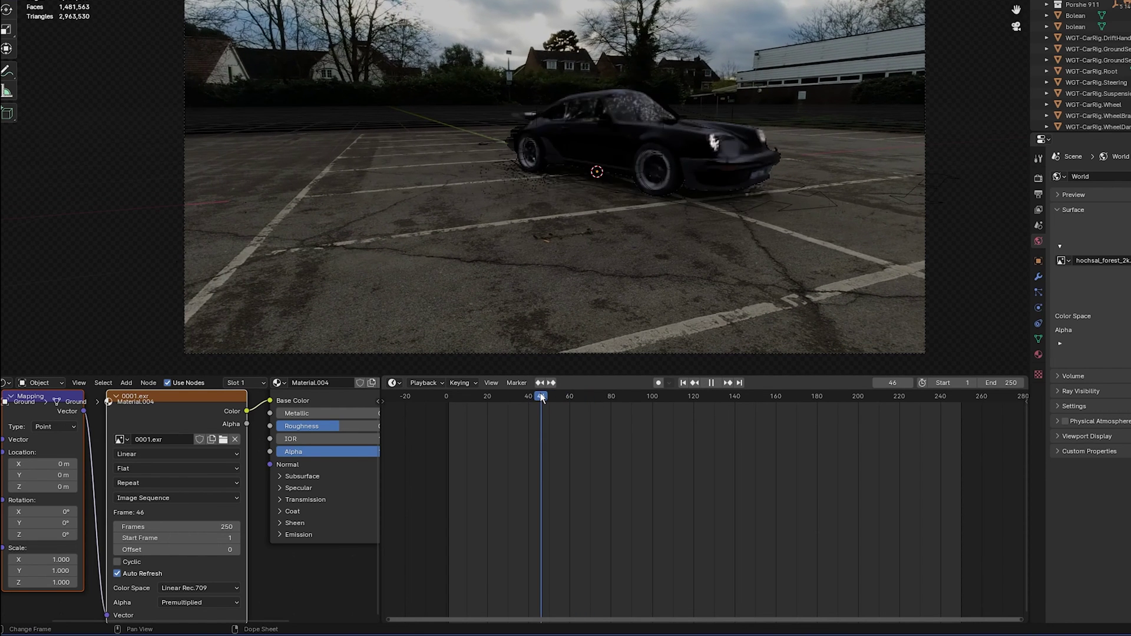
{"action": "left_click", "coordinate": [44, 384]}
{"action": "left_click", "coordinate": [53, 429]}
- Set the world Background Strength to 1 and jump to frame 184 to judge lighting
{"action": "middle_click_drag", "start_coordinate": [172, 474], "coordinate": [32, 563]}
{"action": "double_click", "coordinate": [273, 460]}
{"action": "type", "text": "1"}
{"action": "key", "text": "Return"}
{"action": "left_click", "coordinate": [826, 407]}
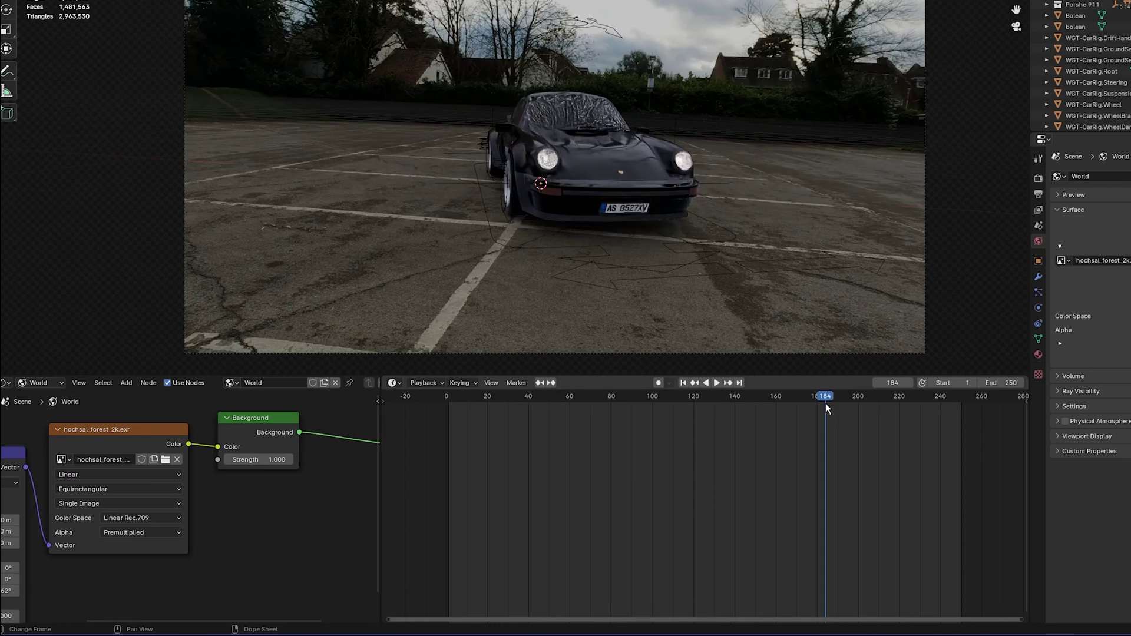
- Lower the Background Strength to 0.75 and move the Porsche rig further left
{"action": "double_click", "coordinate": [259, 459]}
{"action": "key", "text": "BackSpace"}
{"action": "type", "text": ".75"}
{"action": "key", "text": "Return"}
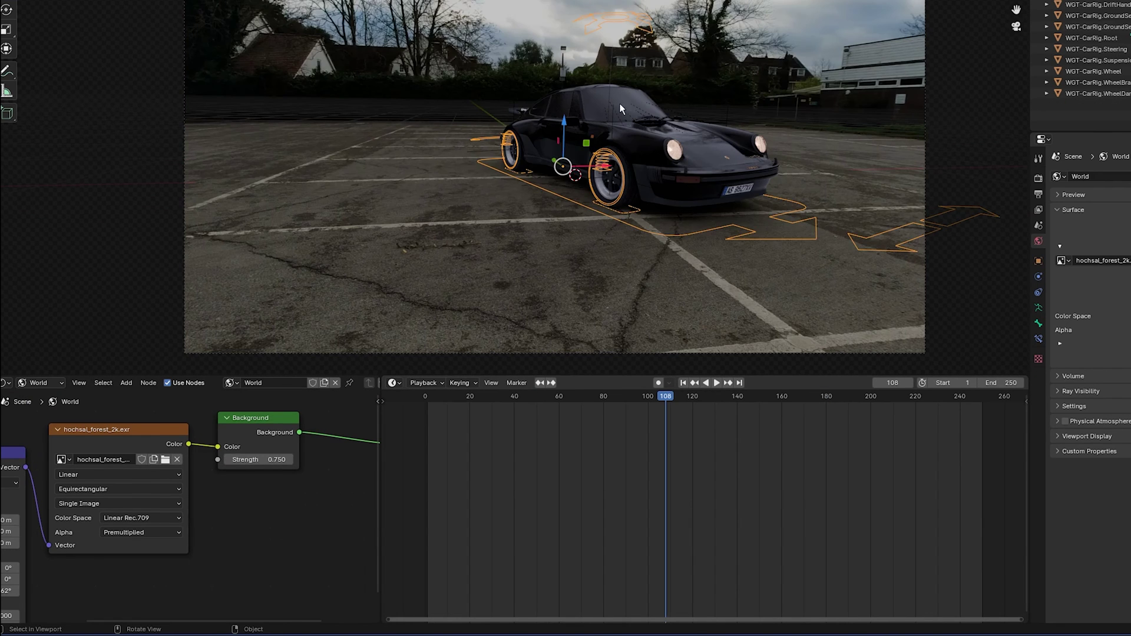
{"action": "key", "text": "g"}
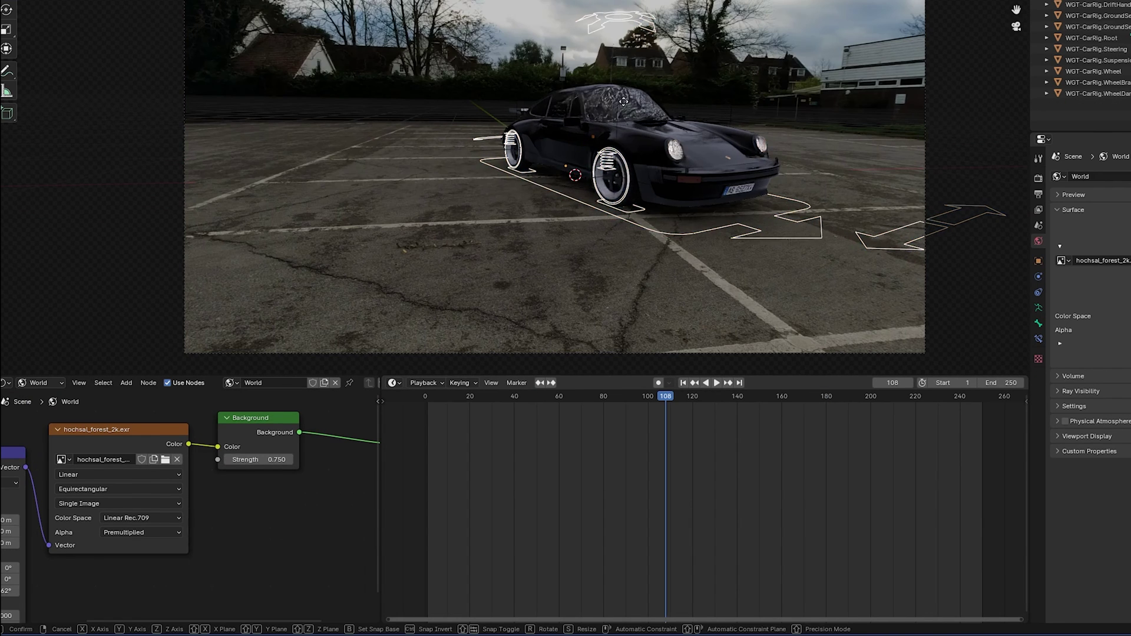
{"action": "left_click", "coordinate": [582, 114]}
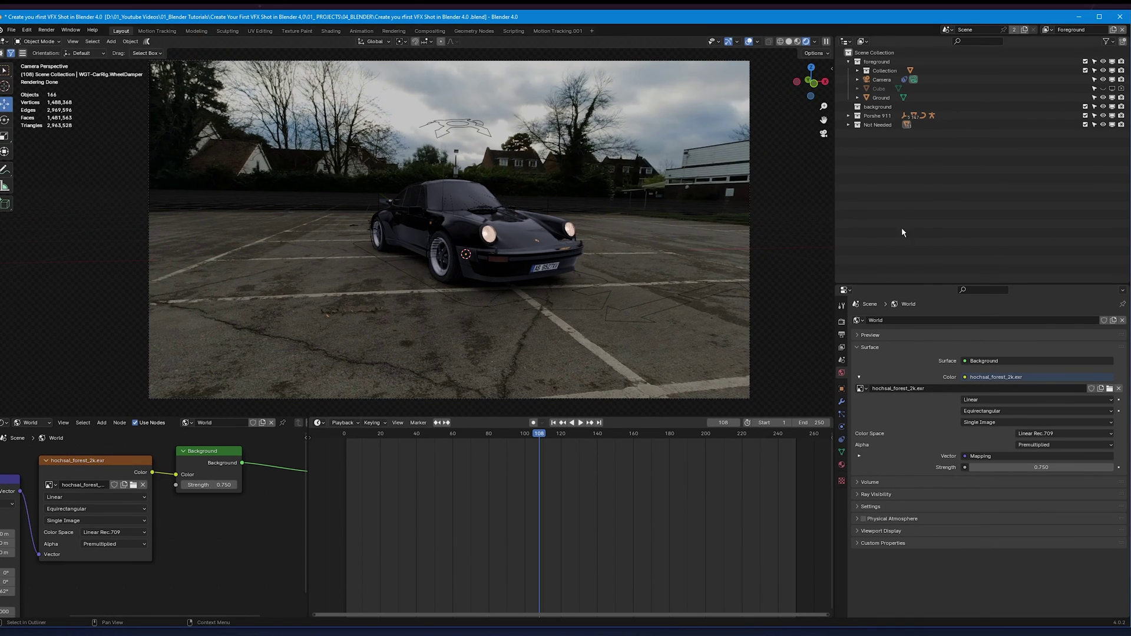
- Set the render Max Samples to 200 in Render Properties > Sampling
{"action": "left_click", "coordinate": [841, 320]}
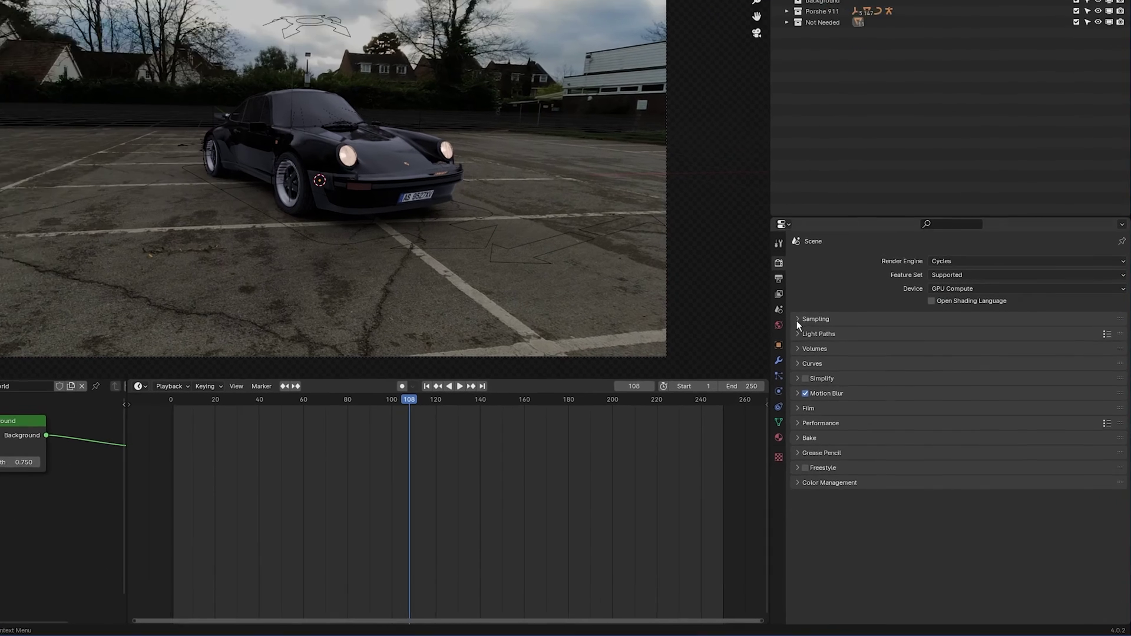
{"action": "left_click", "coordinate": [858, 367]}
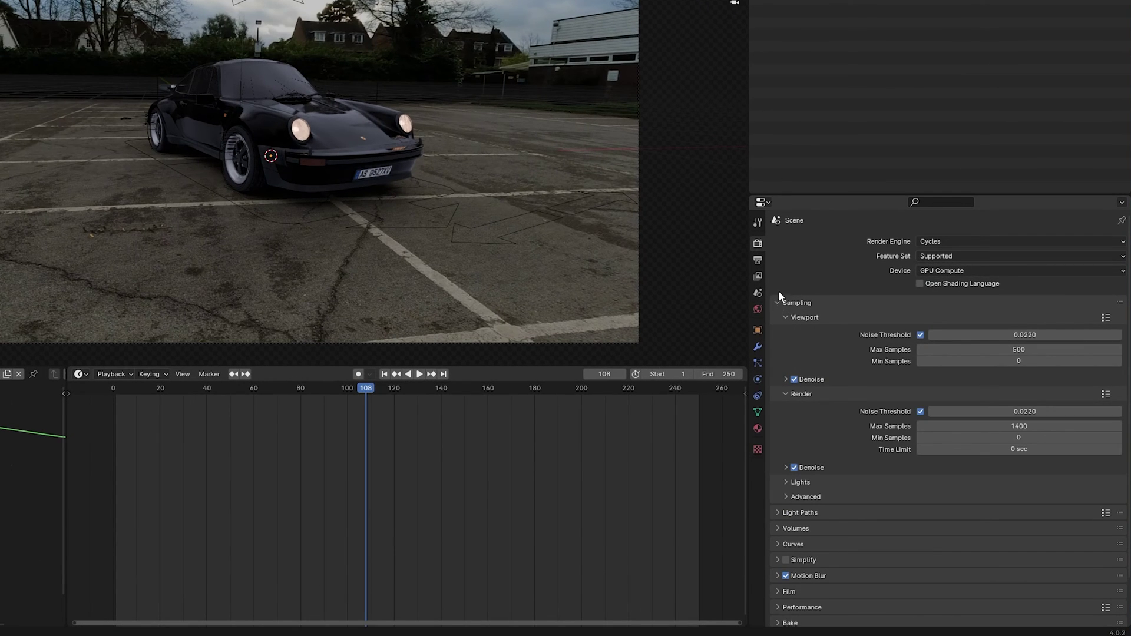
{"action": "left_click", "coordinate": [1024, 428]}
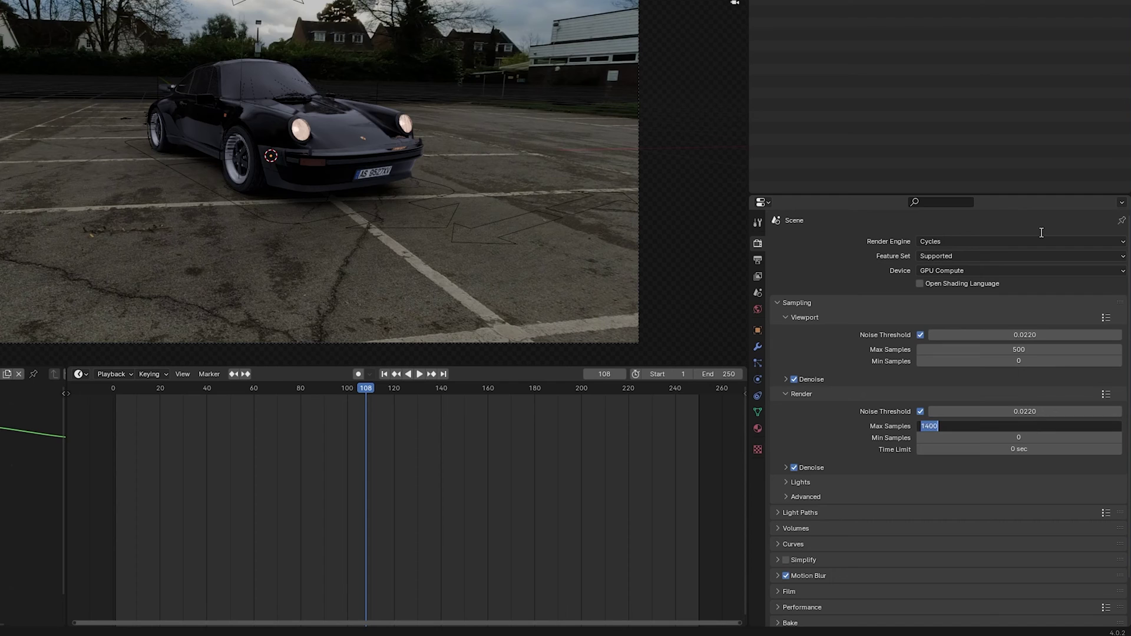
{"action": "type", "text": "200"}
{"action": "key", "text": "Return"}
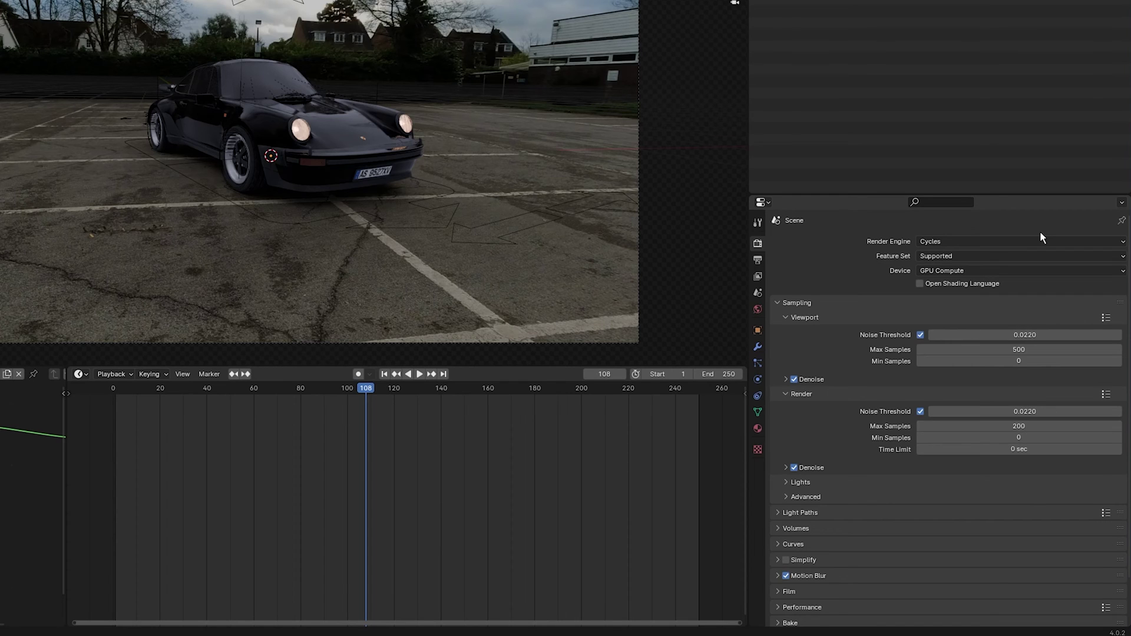
- Expand the Color Management settings and view the Output Properties (1920×1080, PNG)
{"action": "scroll", "coordinate": [770, 618], "scroll_direction": "down", "scroll_amount": 2}
{"action": "left_click", "coordinate": [772, 620]}
{"action": "scroll", "coordinate": [878, 518], "scroll_direction": "down", "scroll_amount": 3}
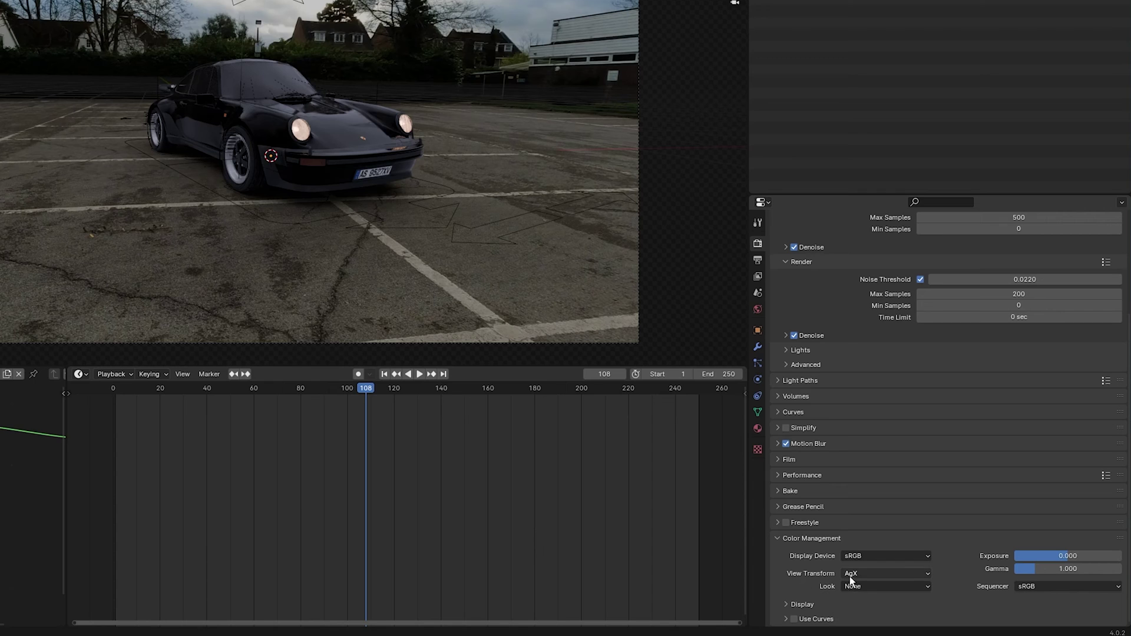
{"action": "scroll", "coordinate": [953, 570], "scroll_direction": "up", "scroll_amount": 5}
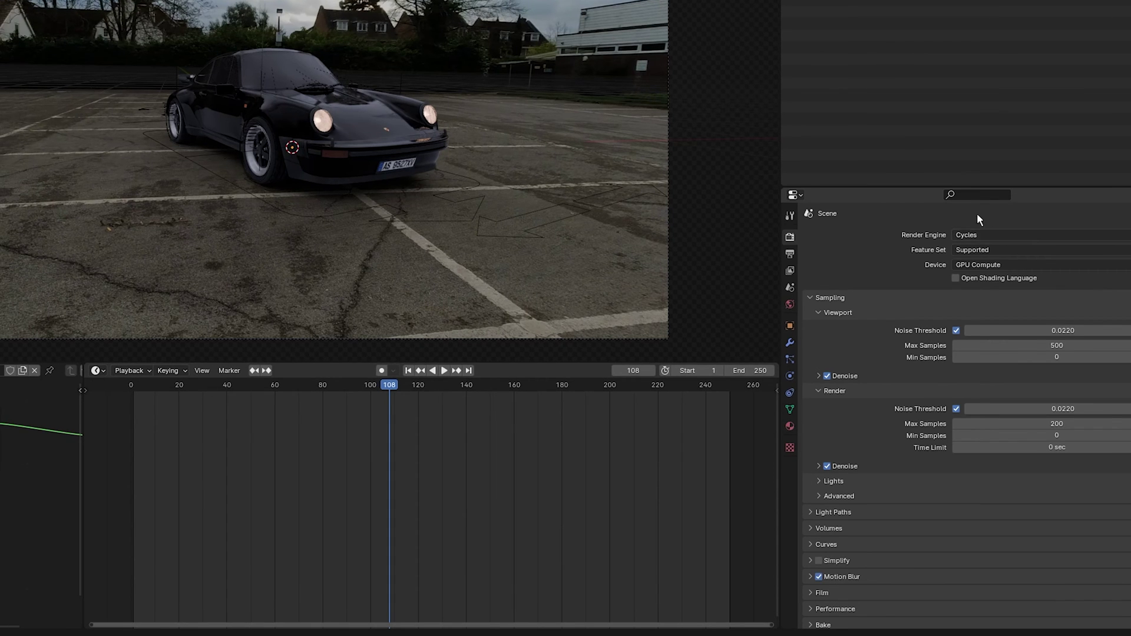
{"action": "scroll", "coordinate": [922, 326], "scroll_direction": "down", "scroll_amount": 2}
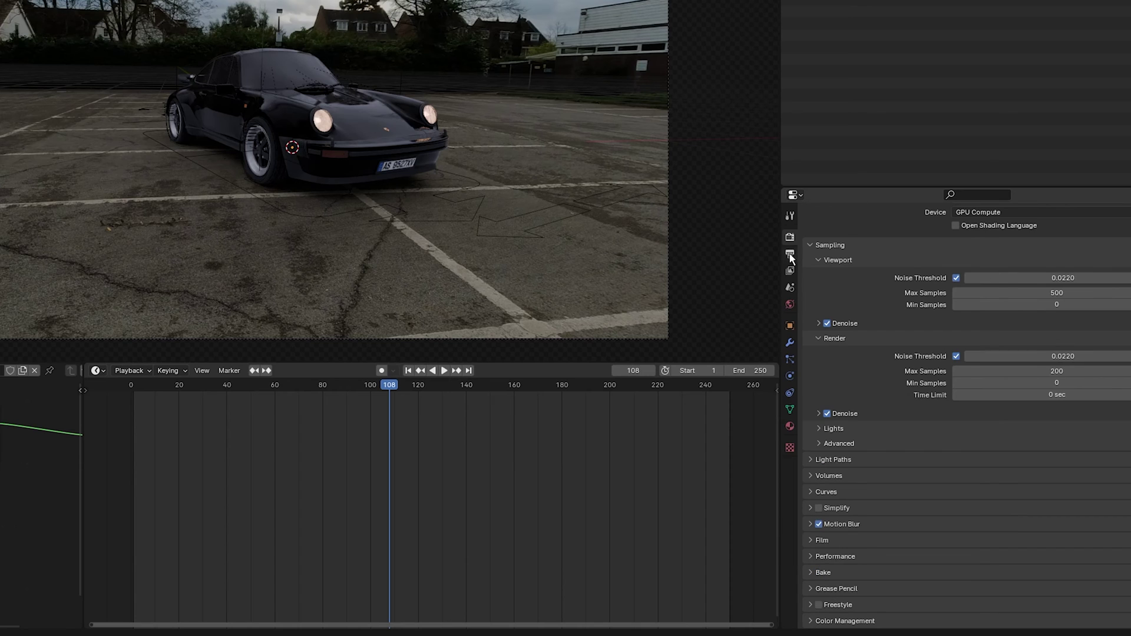
{"action": "left_click", "coordinate": [792, 265]}
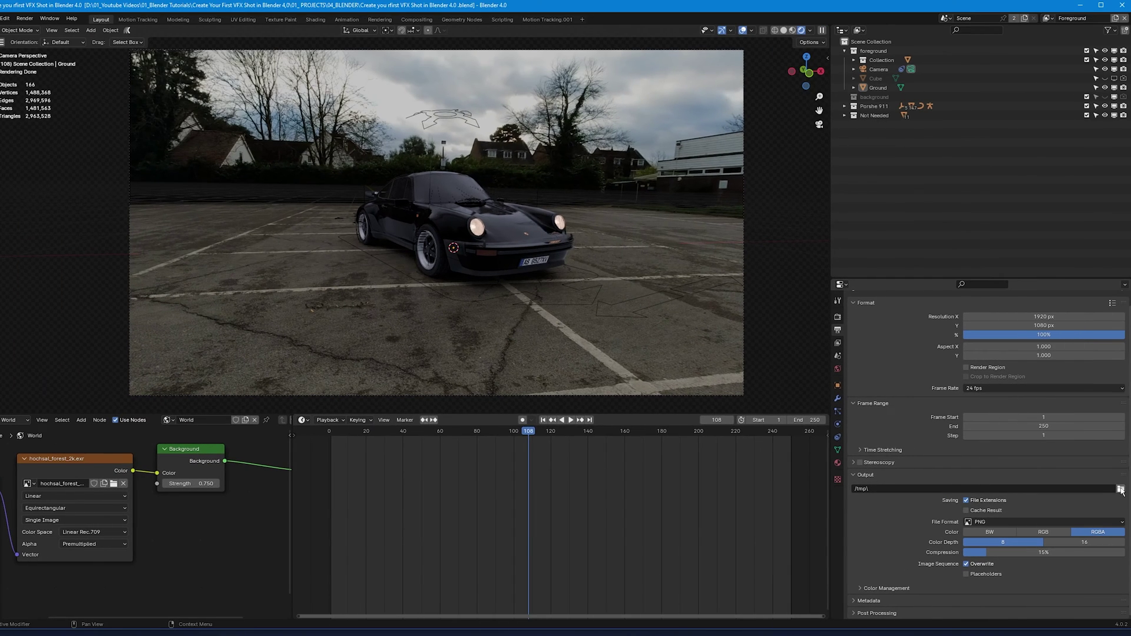
- Set the render output location to the final exports folder
{"action": "left_click", "coordinate": [1120, 488]}
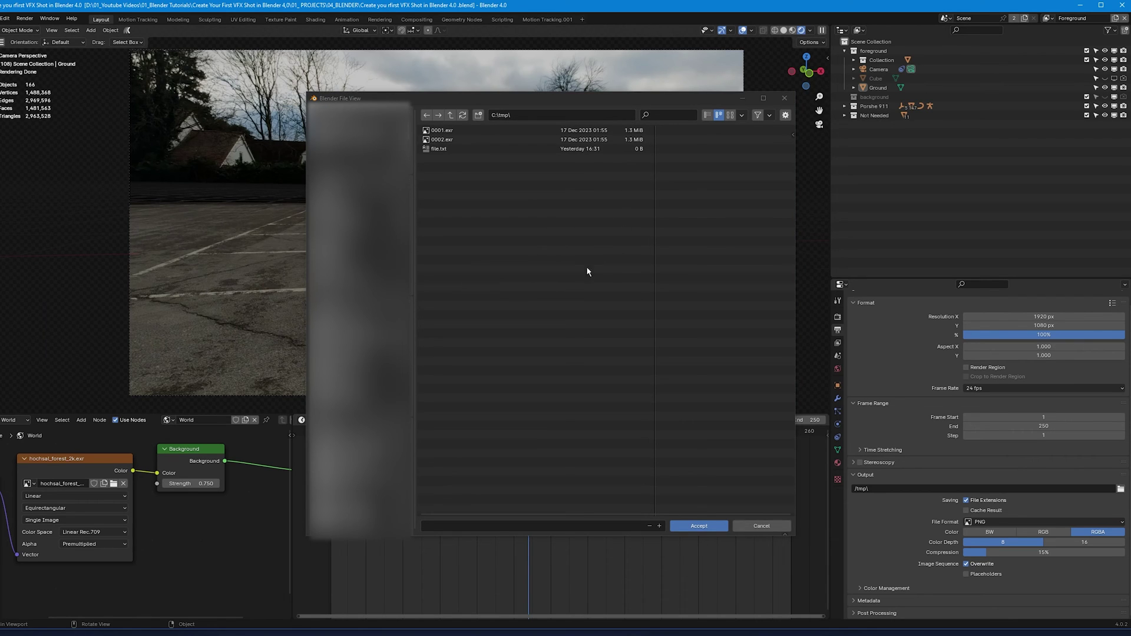
{"action": "left_click", "coordinate": [513, 243]}
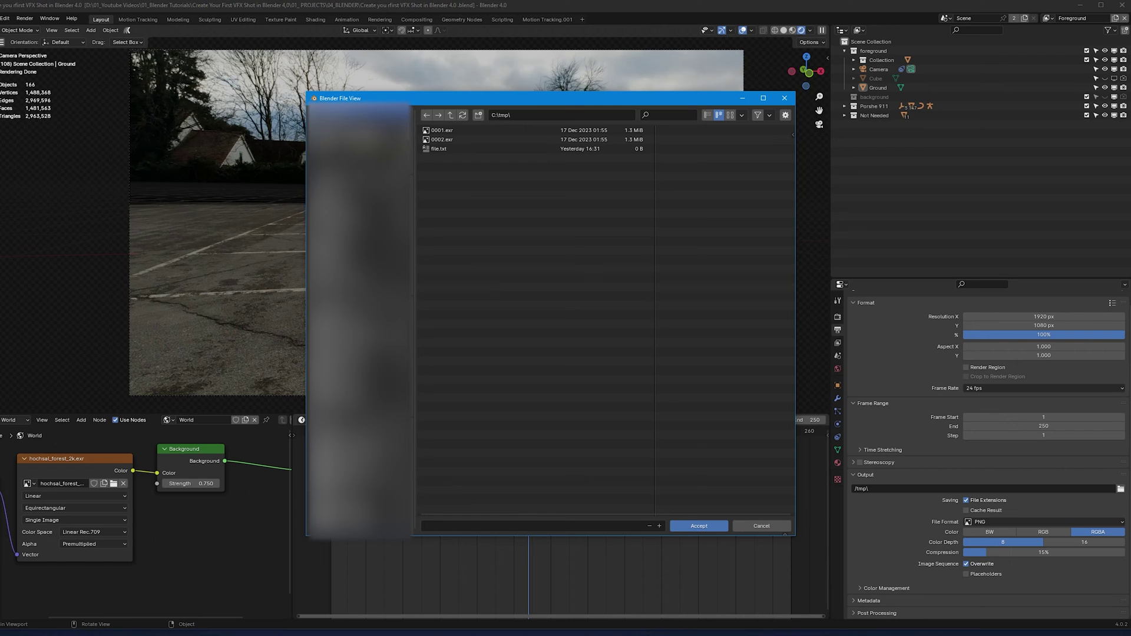
{"action": "left_click", "coordinate": [400, 259]}
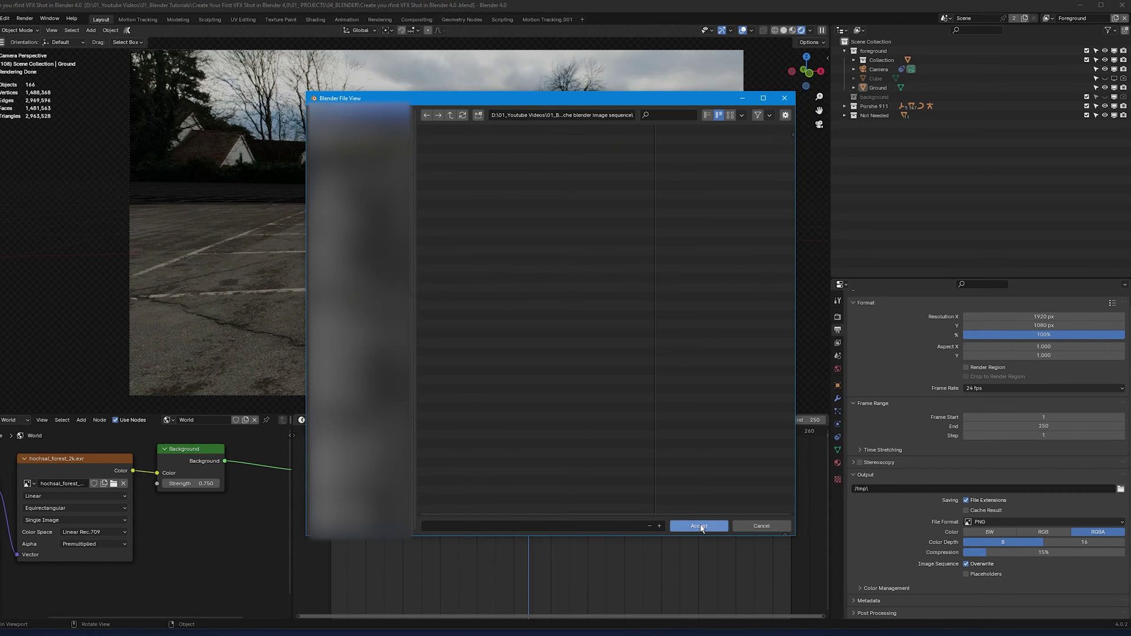
{"action": "left_click", "coordinate": [699, 525]}
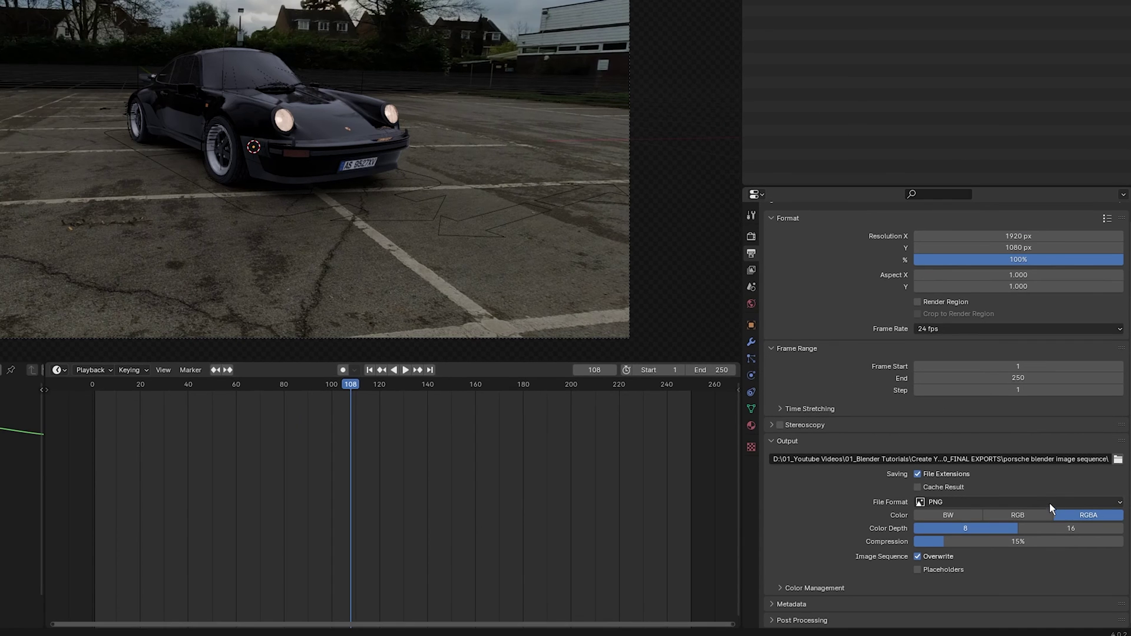
- Change the output file format to OpenEXR with RGBA, Float (Full) and ZIP lossless
{"action": "left_click", "coordinate": [1052, 501]}
{"action": "left_click", "coordinate": [1004, 573]}
{"action": "scroll", "coordinate": [1002, 494], "scroll_direction": "down", "scroll_amount": 1}
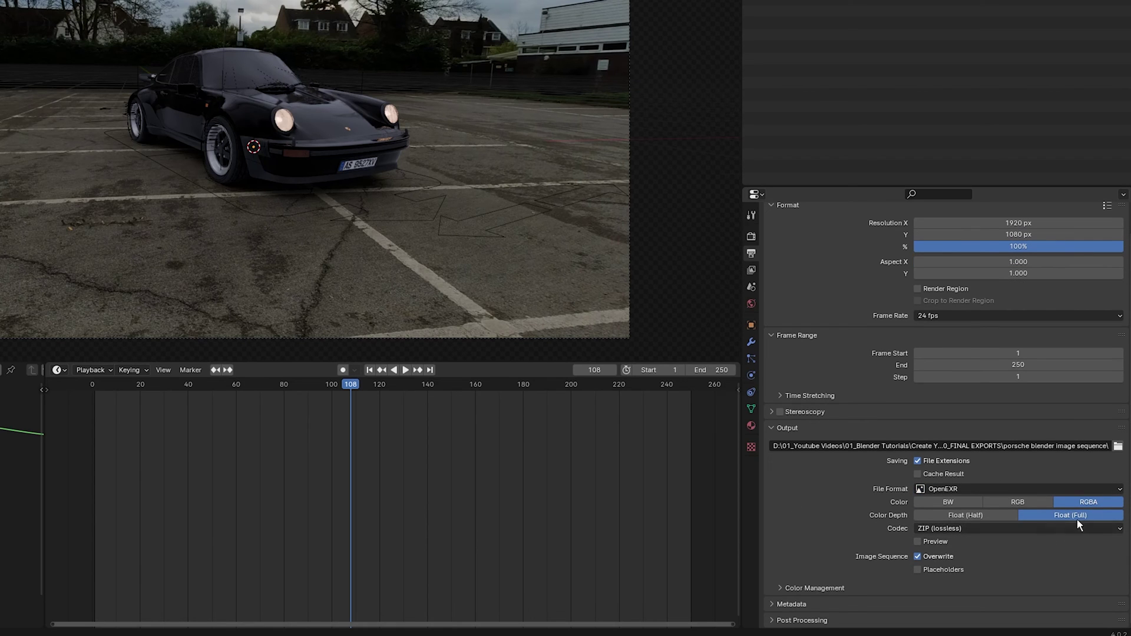
{"action": "scroll", "coordinate": [846, 486], "scroll_direction": "up", "scroll_amount": 2}
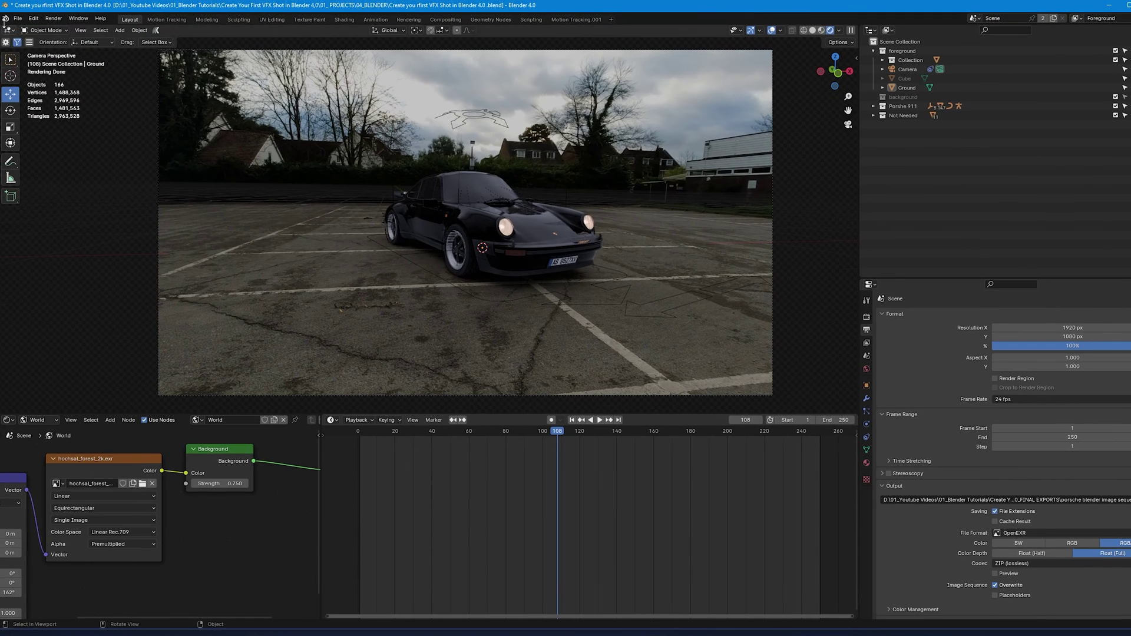
{"action": "left_click", "coordinate": [18, 19]}
- In Compositing, wire the Foreground render layer directly to Composite and Viewer, then render the frame
{"action": "left_click", "coordinate": [449, 20]}
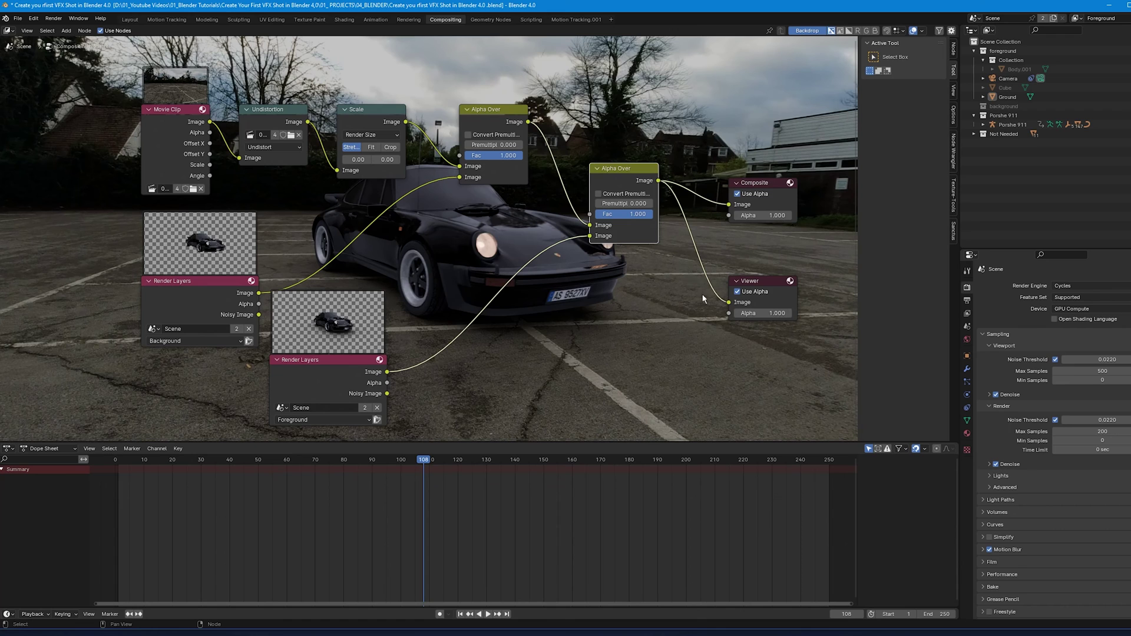
{"action": "left_click_drag", "start_coordinate": [729, 204], "coordinate": [695, 192]}
{"action": "left_click_drag", "start_coordinate": [729, 302], "coordinate": [695, 228]}
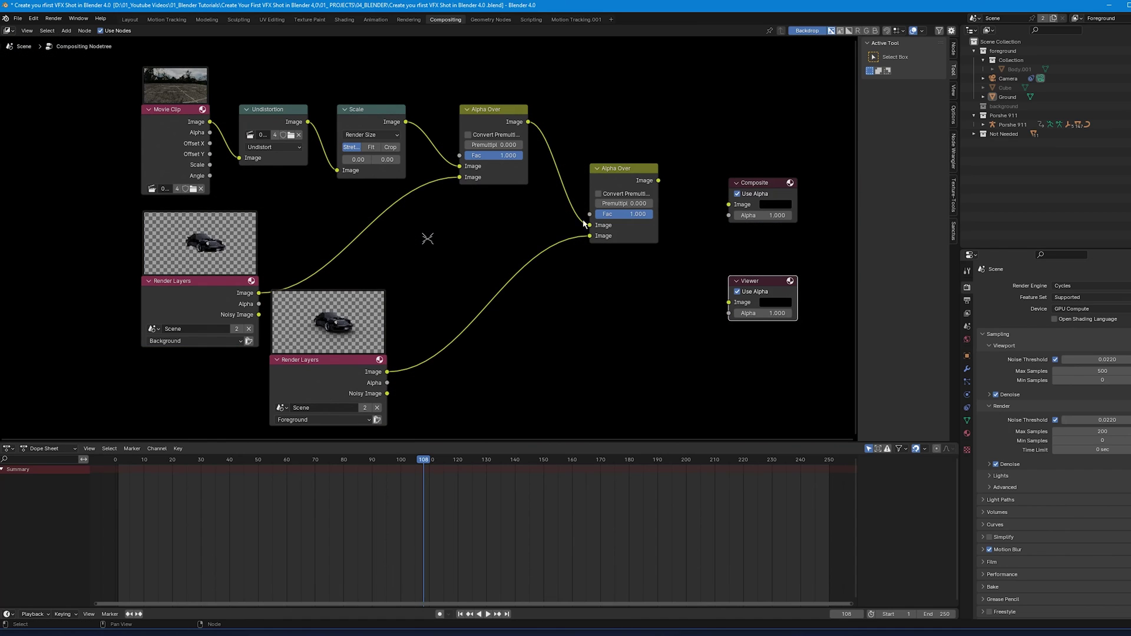
{"action": "left_click_drag", "start_coordinate": [589, 235], "coordinate": [729, 206]}
{"action": "left_click_drag", "start_coordinate": [387, 372], "coordinate": [721, 308]}
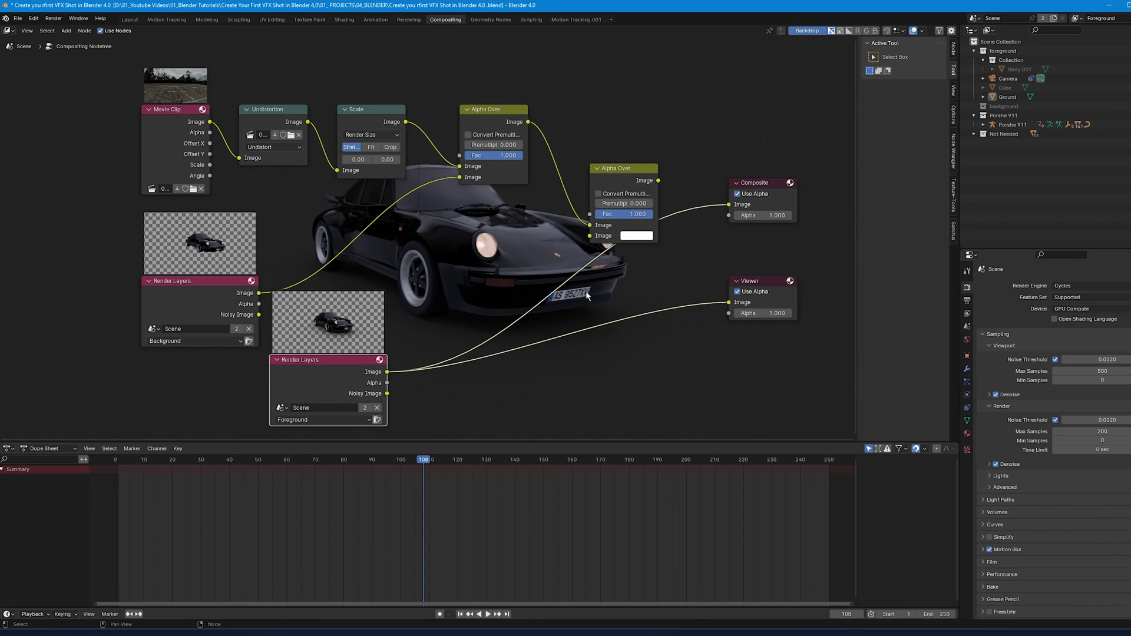
{"action": "key", "text": "F12"}
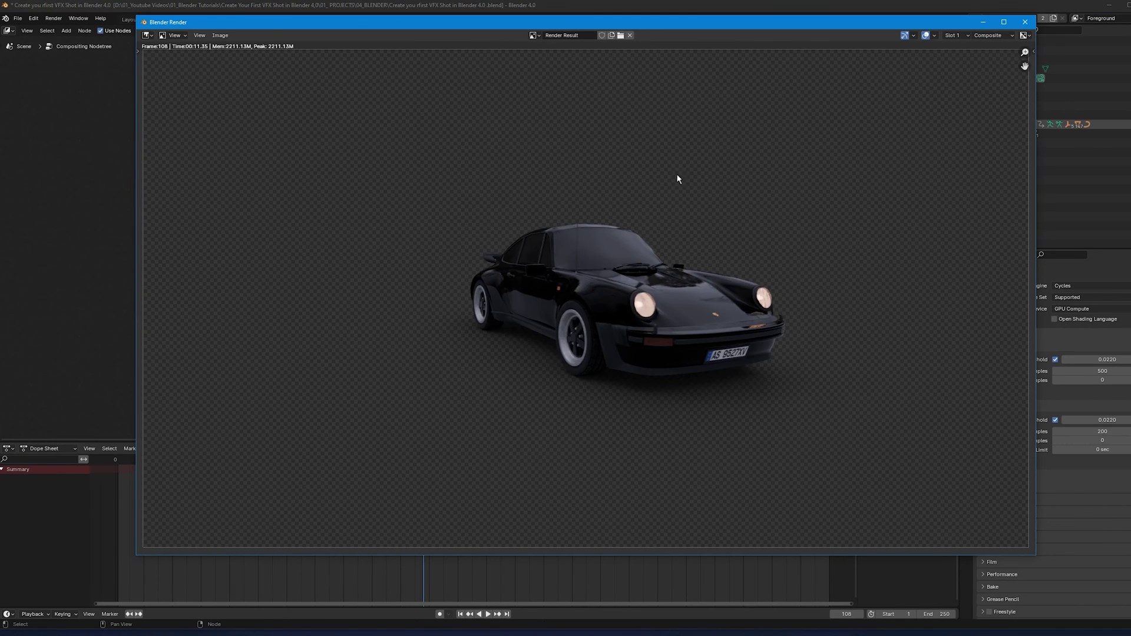
- Close the finished render and re-render the foreground car at frame 108
{"action": "key", "text": "Escape"}
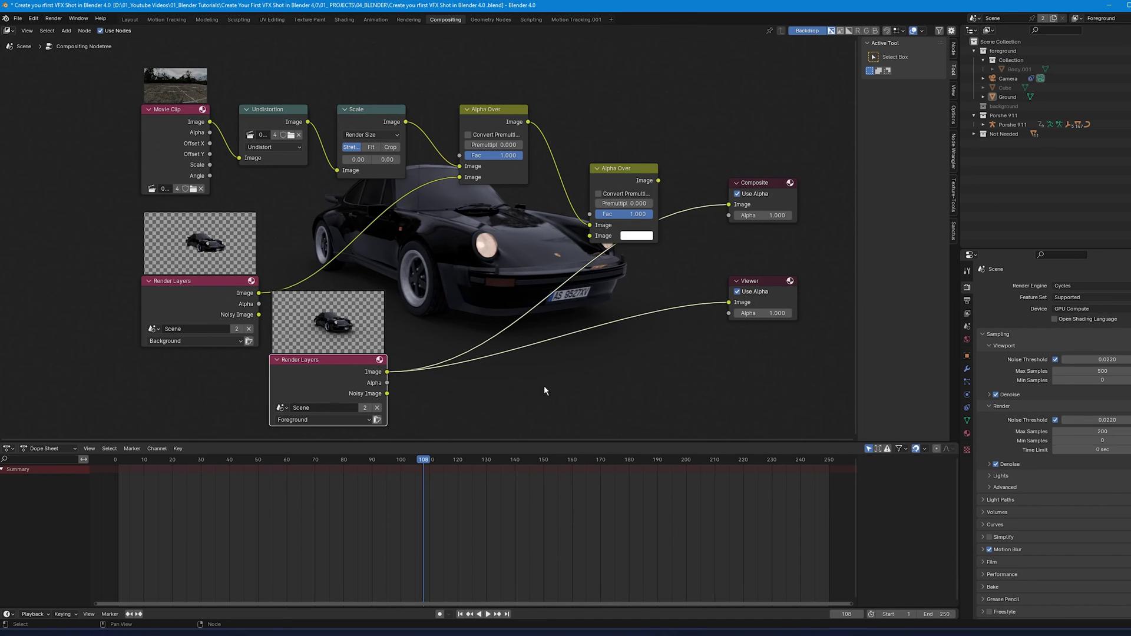
{"action": "key", "text": "F12"}
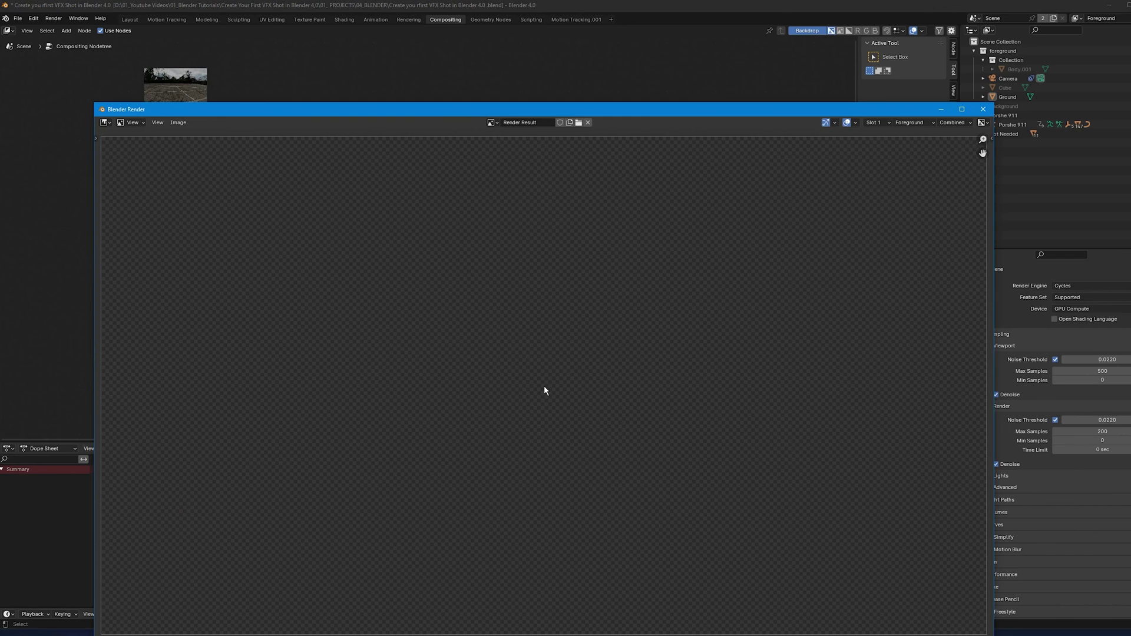
- Import the car-park 0001.exr frames as an OpenEXR sequence into the Project panel
{"action": "left_click_drag", "start_coordinate": [583, 113], "coordinate": [560, 54]}
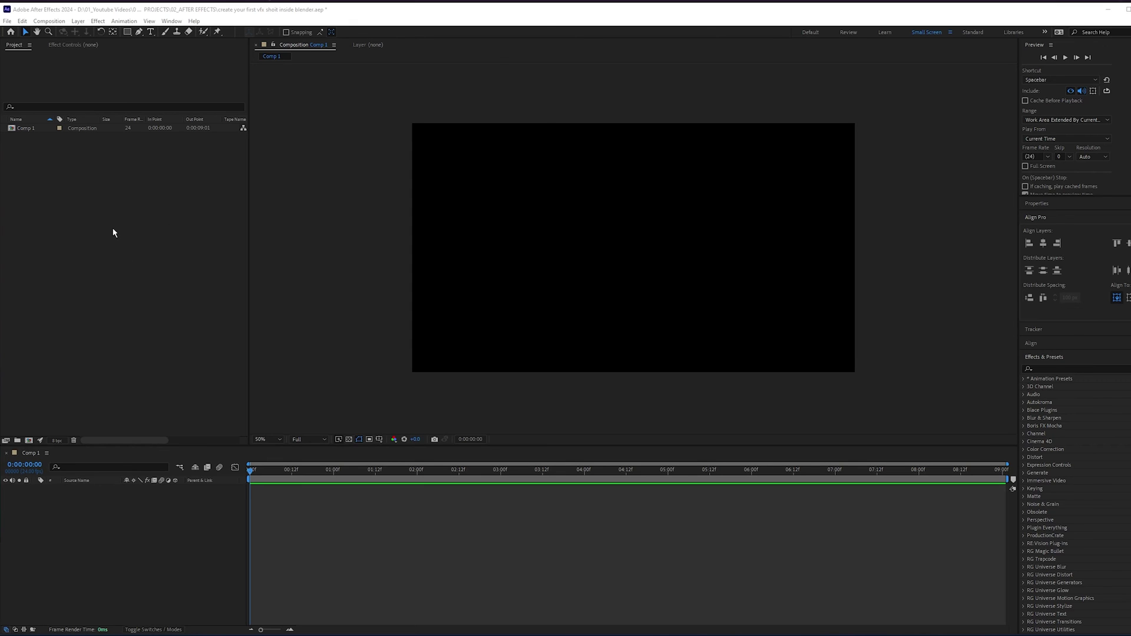
{"action": "double_click", "coordinate": [115, 231]}
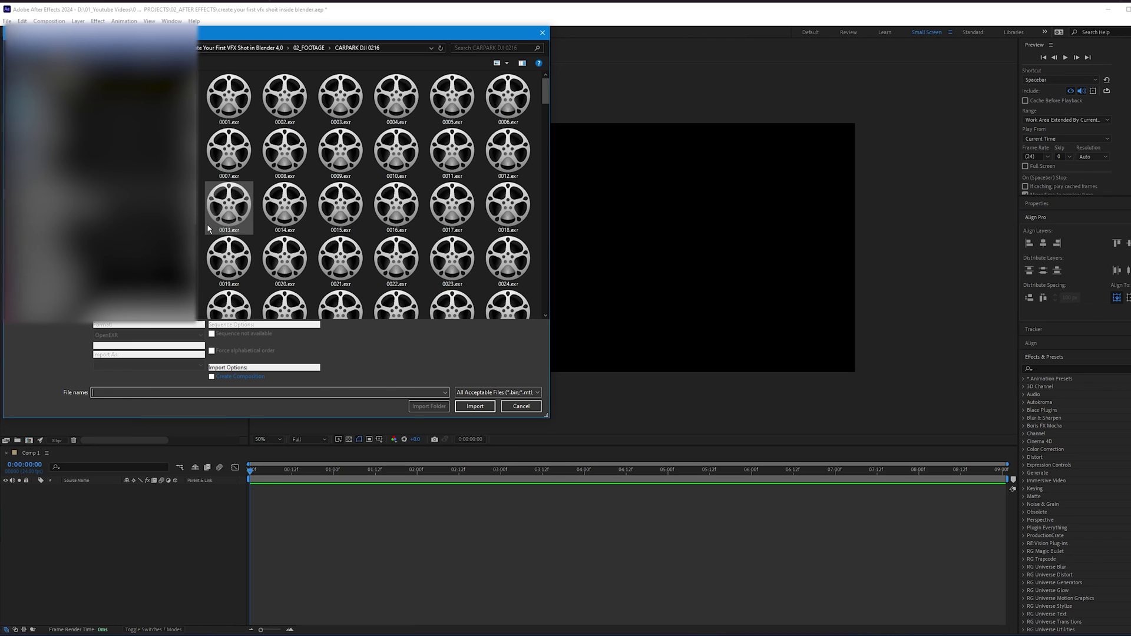
{"action": "left_click", "coordinate": [238, 97]}
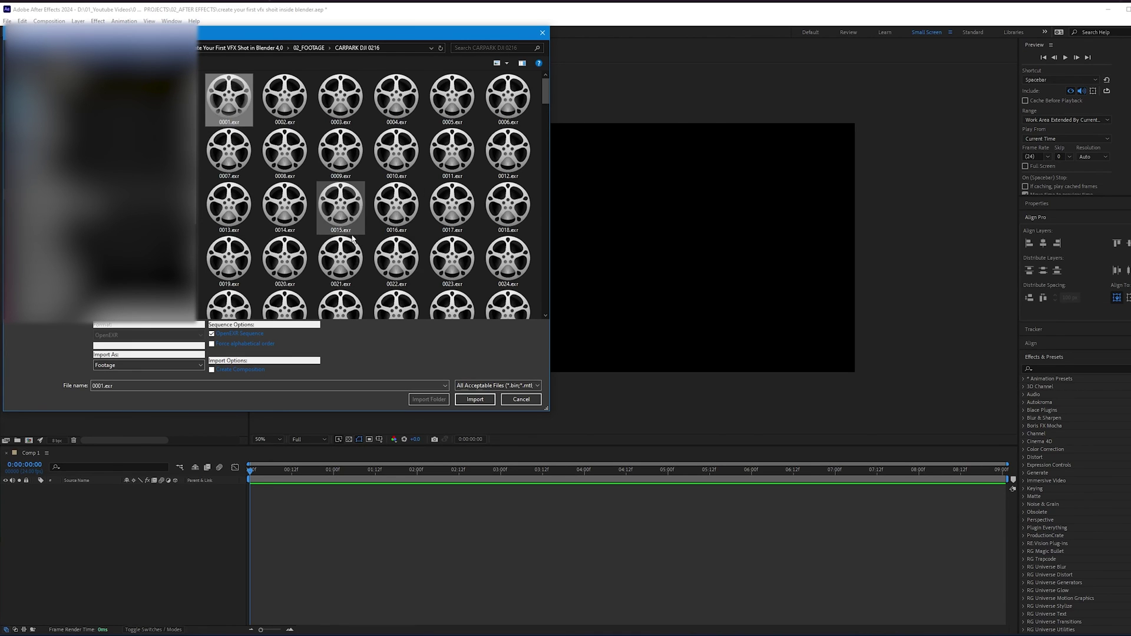
{"action": "left_click", "coordinate": [480, 401]}
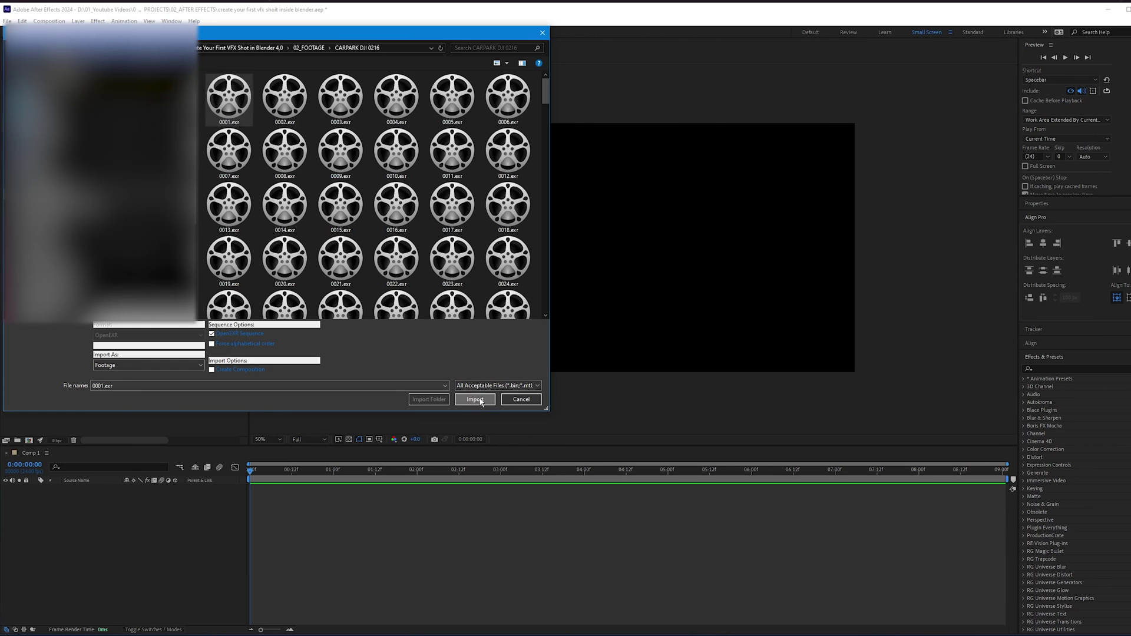
- Reinterpret the car-park footage from 30 to 24 fps and preview Comp 1
{"action": "left_click", "coordinate": [46, 128]}
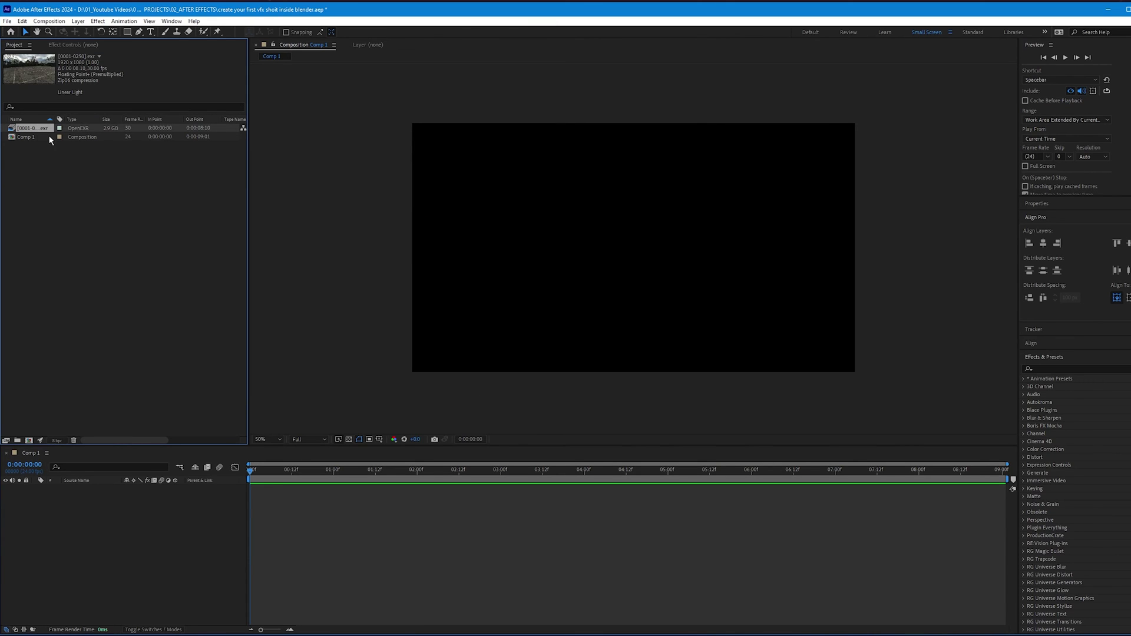
{"action": "right_click", "coordinate": [39, 127]}
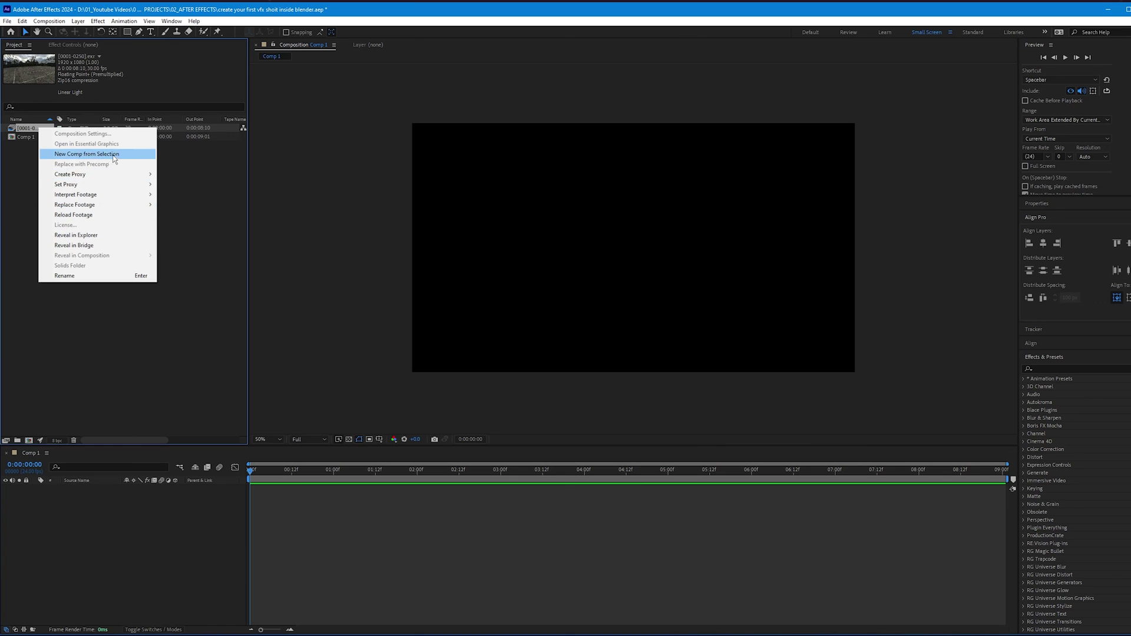
{"action": "mouse_move", "coordinate": [108, 193]}
{"action": "left_click", "coordinate": [190, 194]}
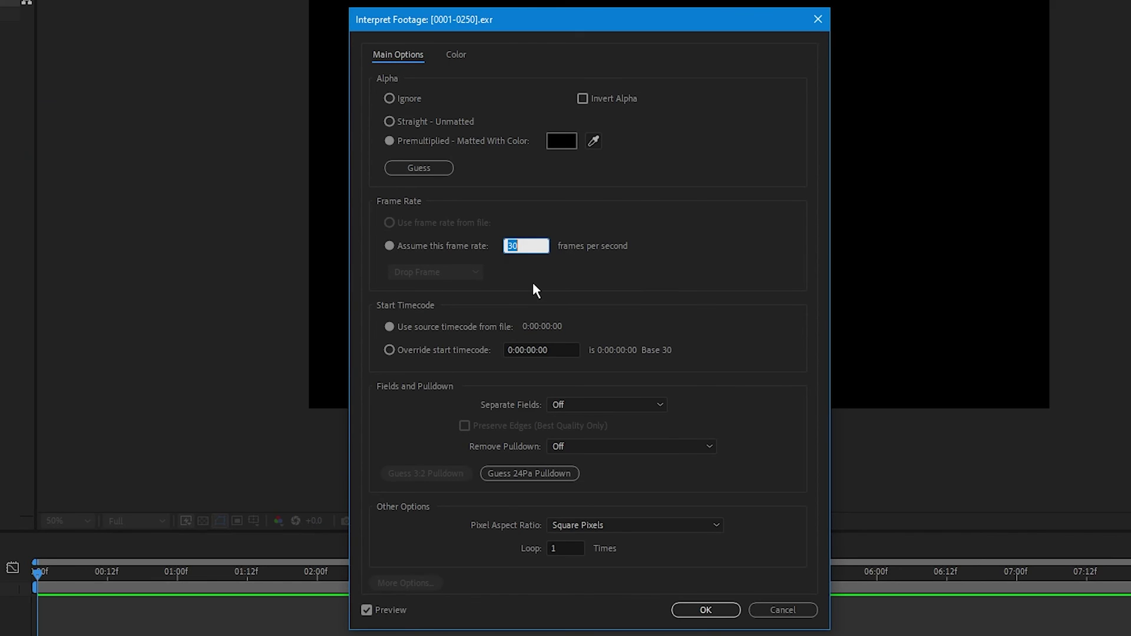
{"action": "double_click", "coordinate": [527, 245]}
{"action": "type", "text": "24"}
{"action": "left_click", "coordinate": [706, 610]}
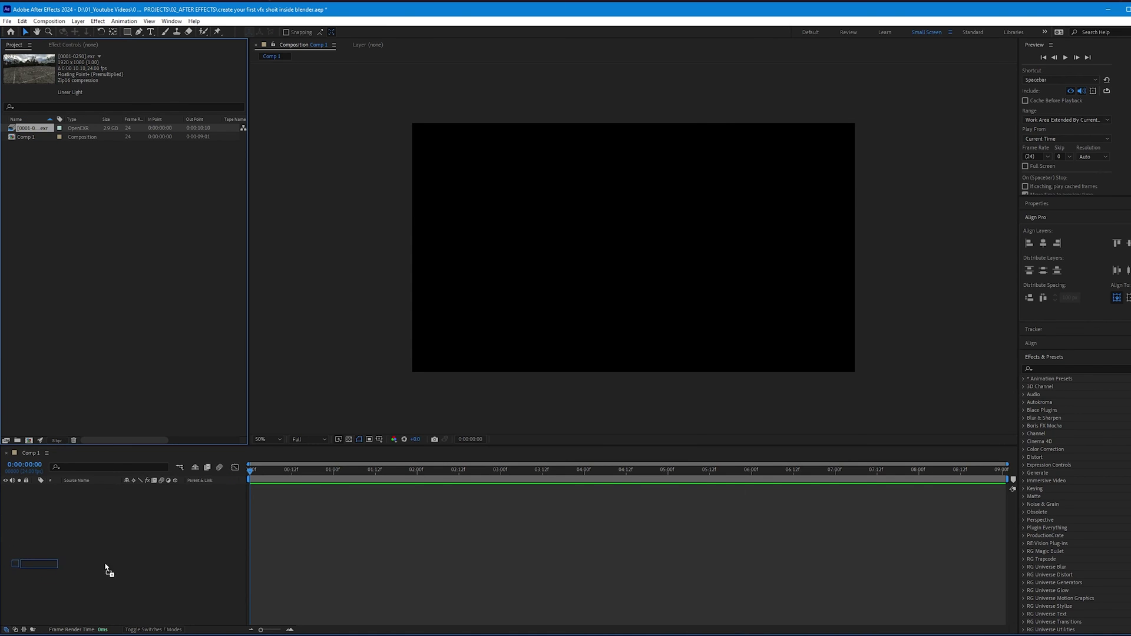
{"action": "key", "text": "space"}
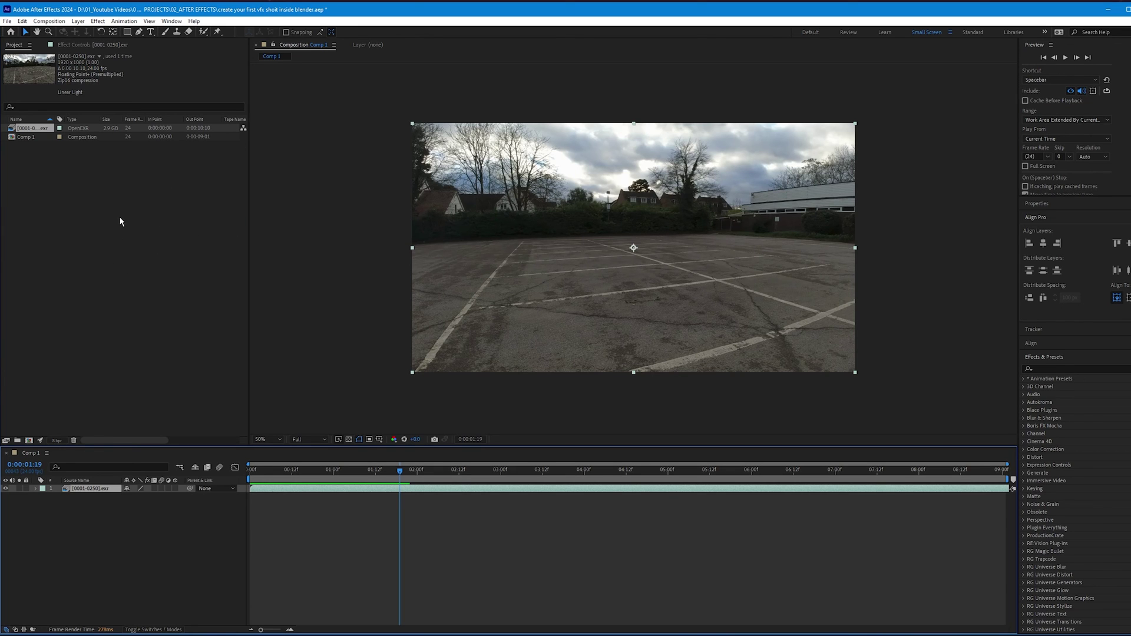
{"action": "double_click", "coordinate": [122, 242]}
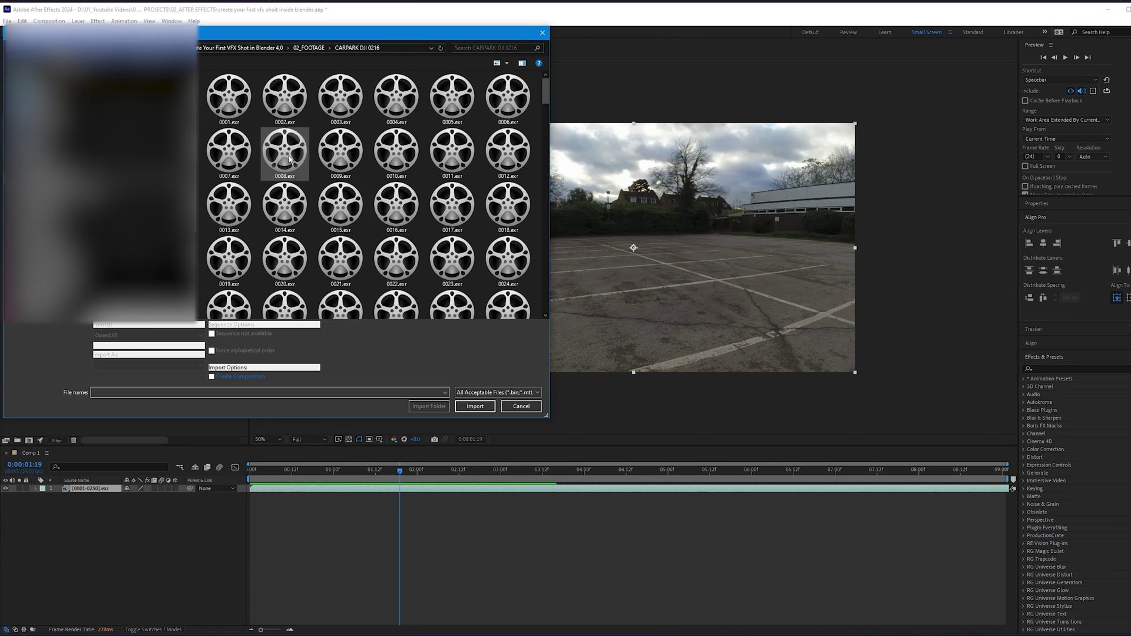
- Import the porsche blender image sequence from 10_FINAL EXPORTS and rename it 'porsche'
{"action": "left_click", "coordinate": [249, 49]}
{"action": "double_click", "coordinate": [261, 178]}
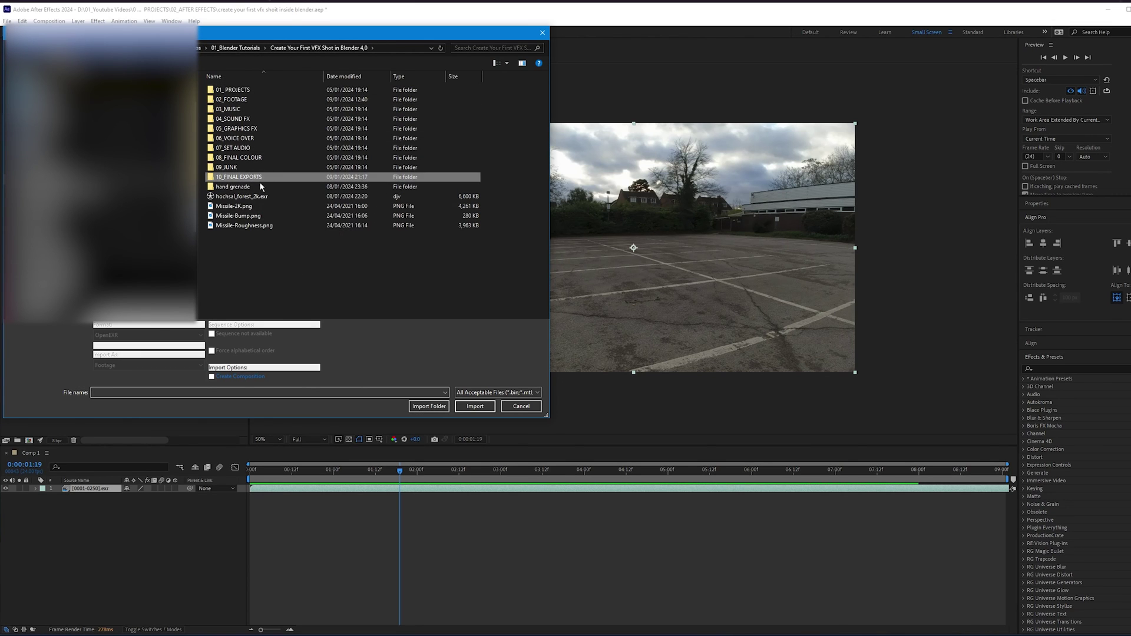
{"action": "double_click", "coordinate": [247, 118]}
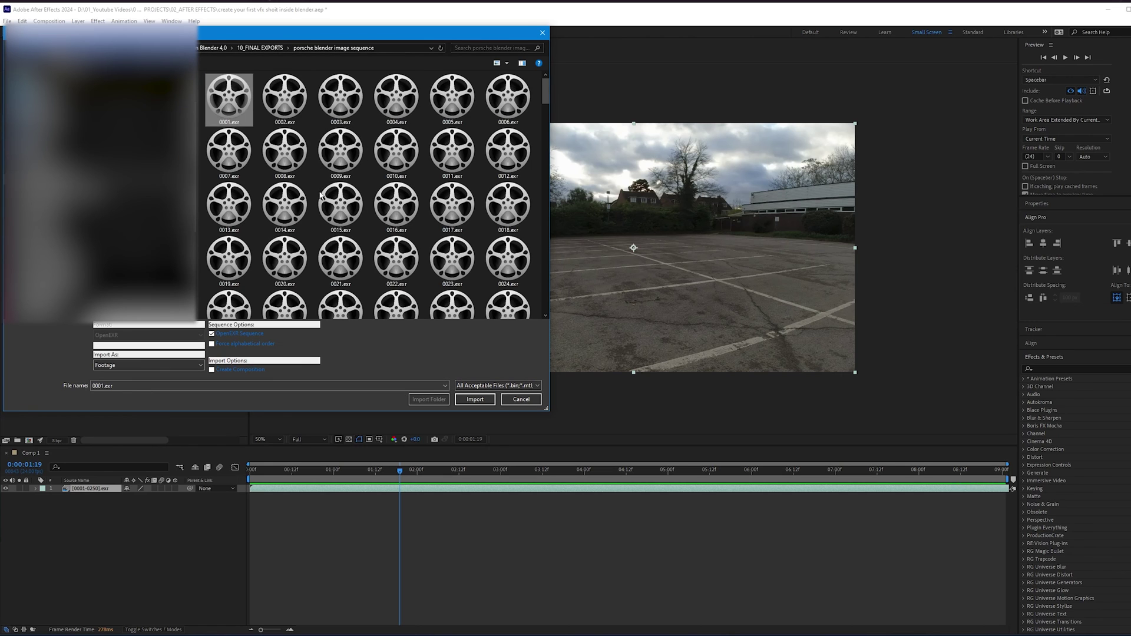
{"action": "left_click", "coordinate": [477, 400]}
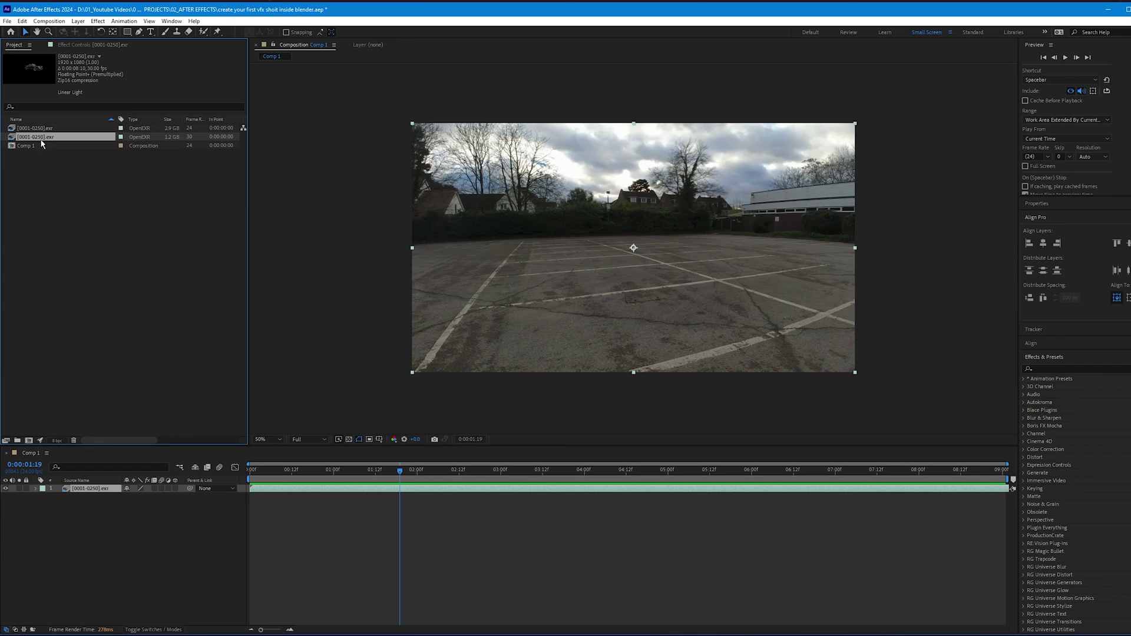
{"action": "key", "text": "Return"}
{"action": "type", "text": "porsche"}
{"action": "key", "text": "Return"}
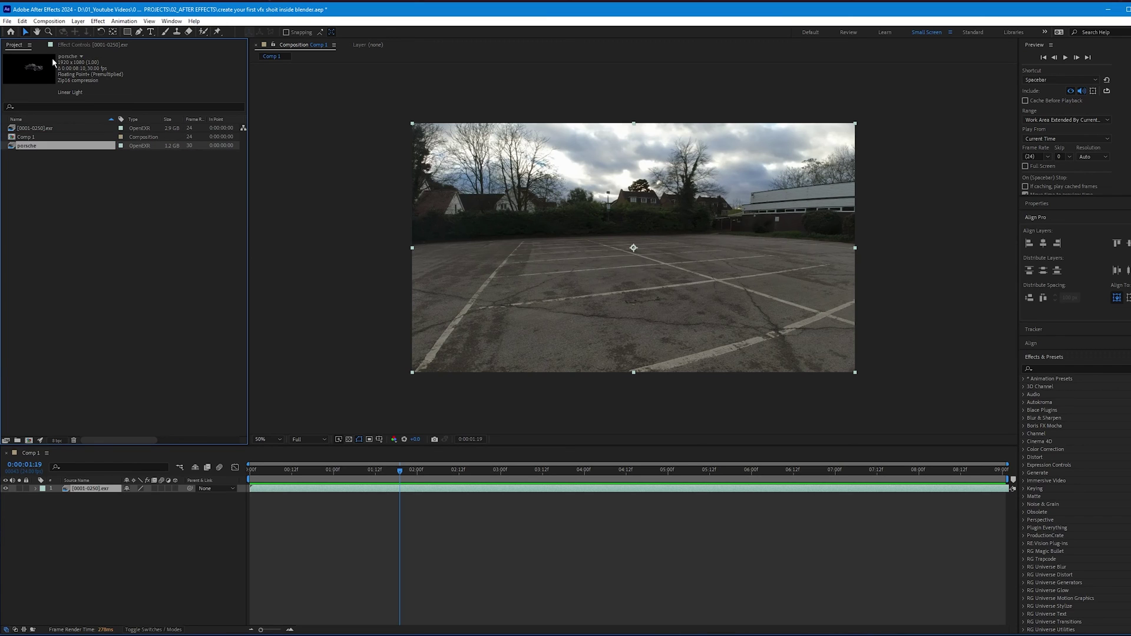
- Reinterpret the porsche footage at 24 fps instead of 30
{"action": "right_click", "coordinate": [47, 145]}
{"action": "mouse_move", "coordinate": [141, 211]}
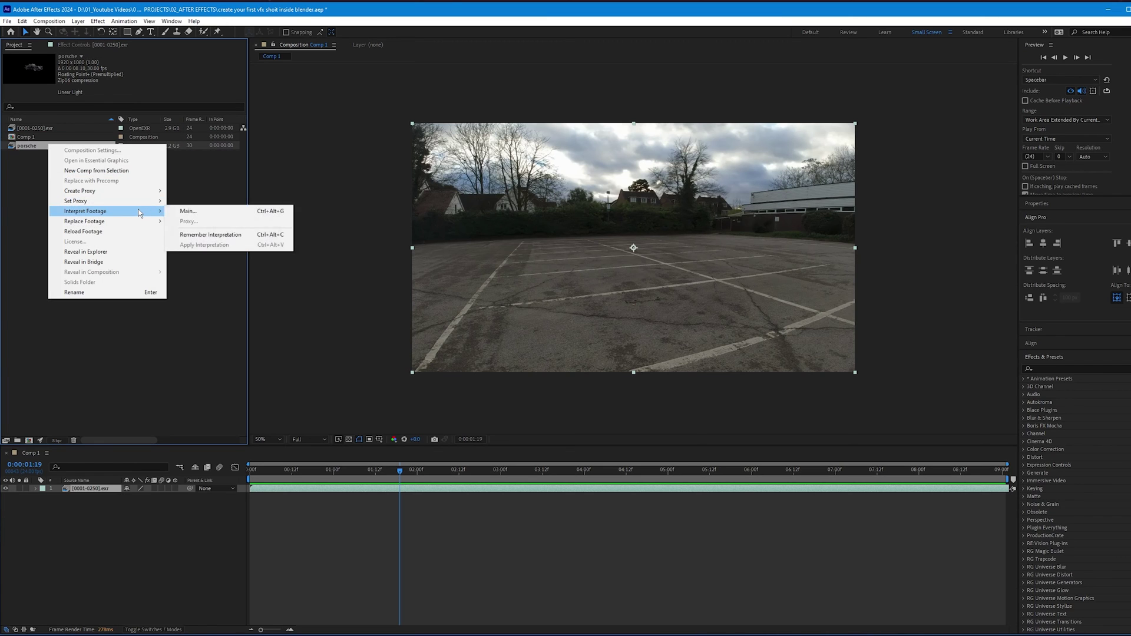
{"action": "left_click", "coordinate": [215, 211]}
{"action": "left_click_drag", "start_coordinate": [543, 275], "coordinate": [520, 275]}
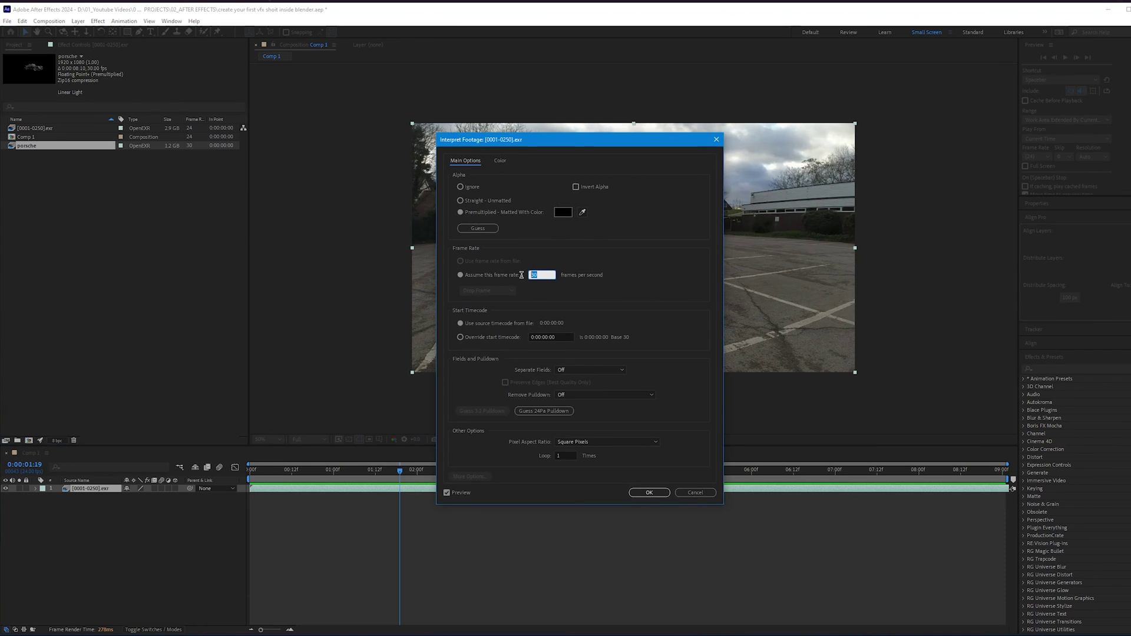
{"action": "type", "text": "24"}
{"action": "key", "text": "Return"}
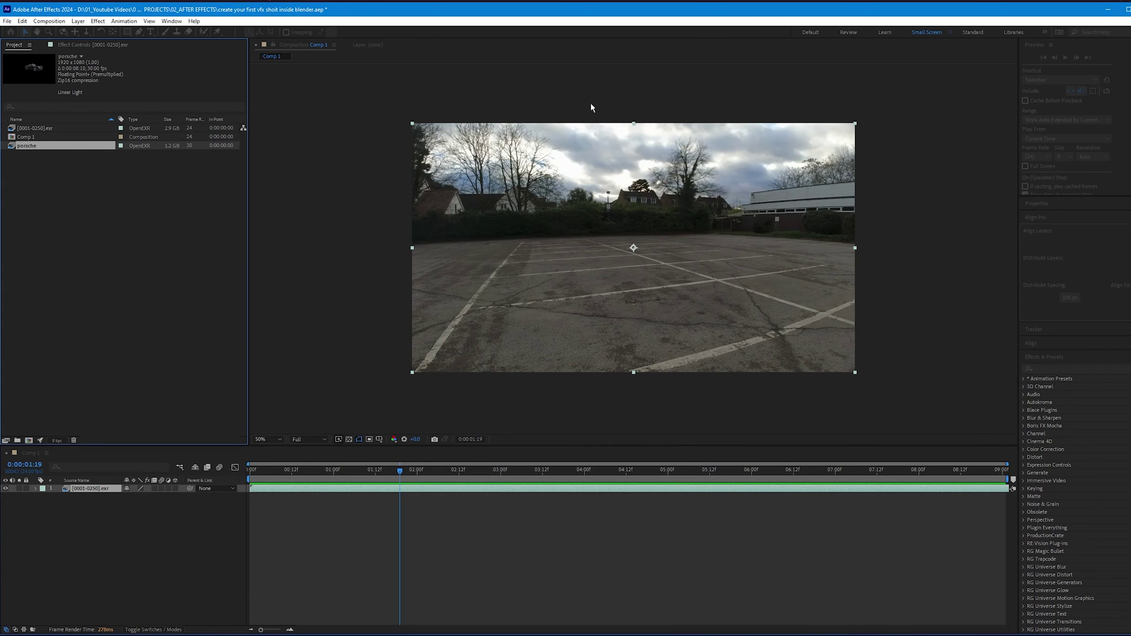
- Place porsche above the footage in Comp 1 and preview the composite
{"action": "left_click_drag", "start_coordinate": [83, 147], "coordinate": [136, 492]}
{"action": "key", "text": "Home"}
{"action": "key", "text": "space"}
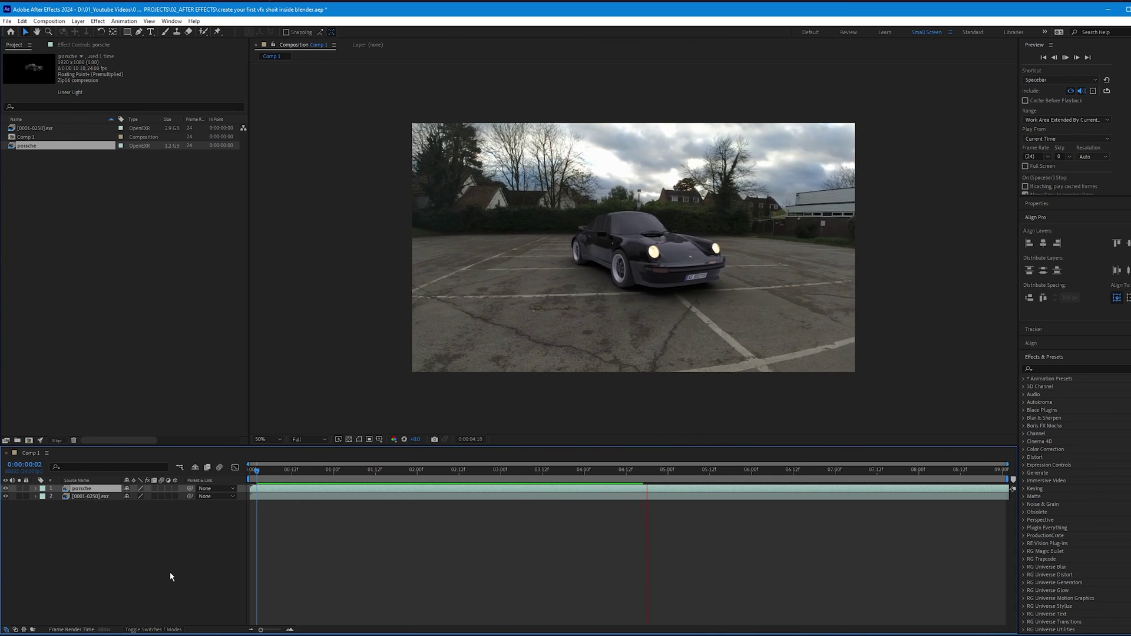
{"action": "key", "text": "space"}
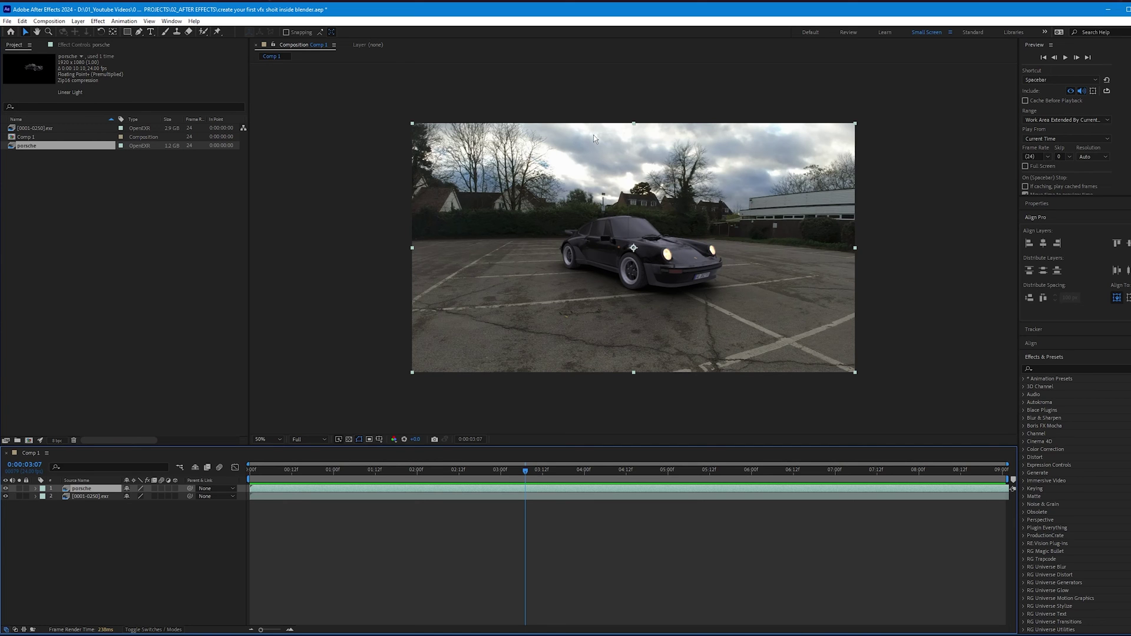
- Apply Lumetri Color from Effects & Presets to the porsche layer
{"action": "left_click", "coordinate": [1054, 369]}
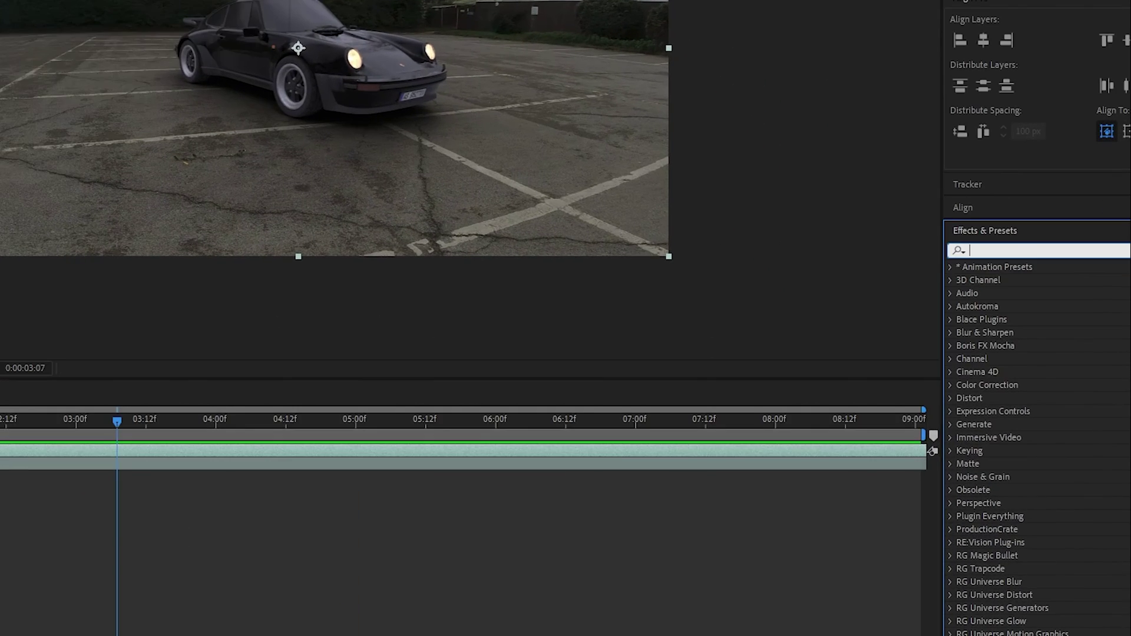
{"action": "type", "text": "lumetri"}
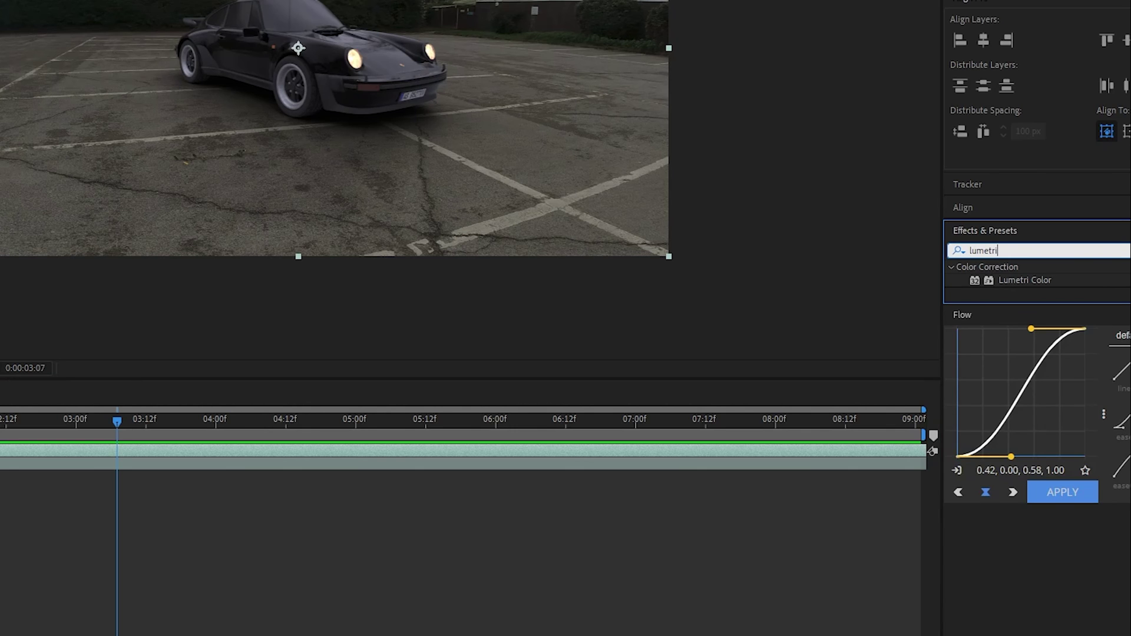
{"action": "left_click_drag", "start_coordinate": [1025, 280], "coordinate": [0, 450]}
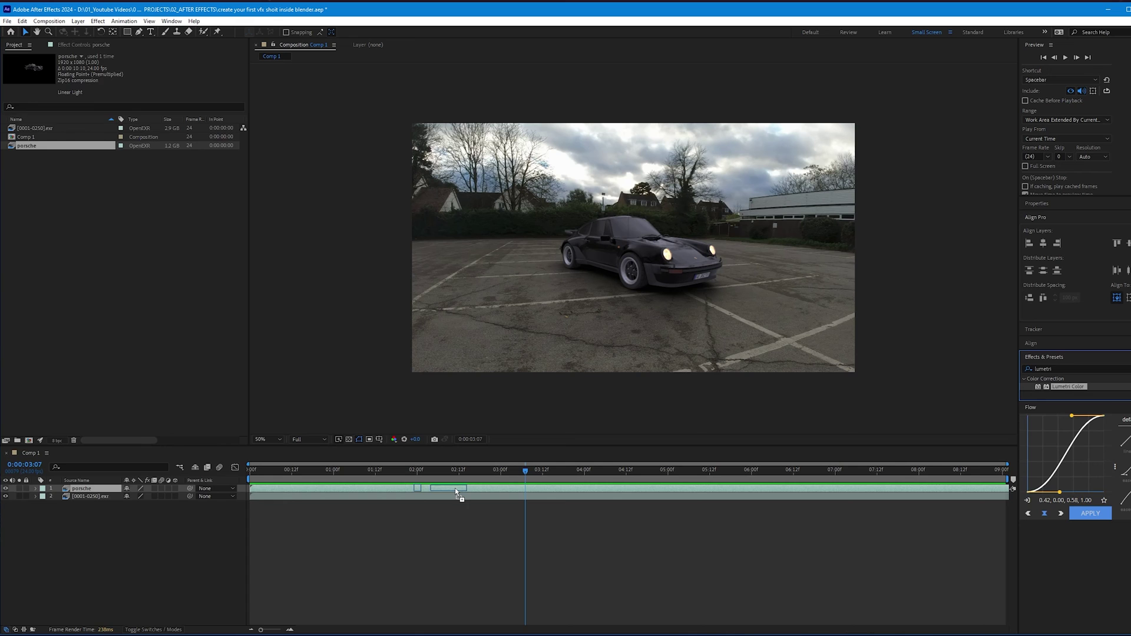
{"action": "left_click_drag", "start_coordinate": [455, 489], "coordinate": [470, 486]}
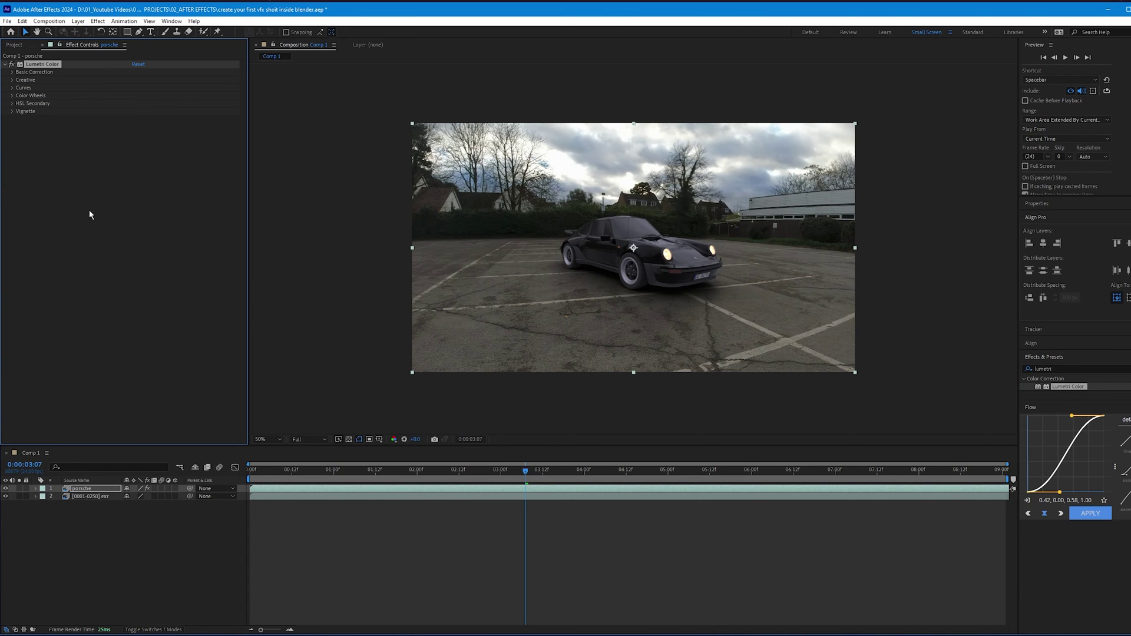
- Lower the Basic Correction Saturation to about 57 and view the comp at 200%
{"action": "scroll", "coordinate": [582, 255], "scroll_direction": "up", "scroll_amount": 4}
{"action": "scroll", "coordinate": [580, 249], "scroll_direction": "down", "scroll_amount": 2}
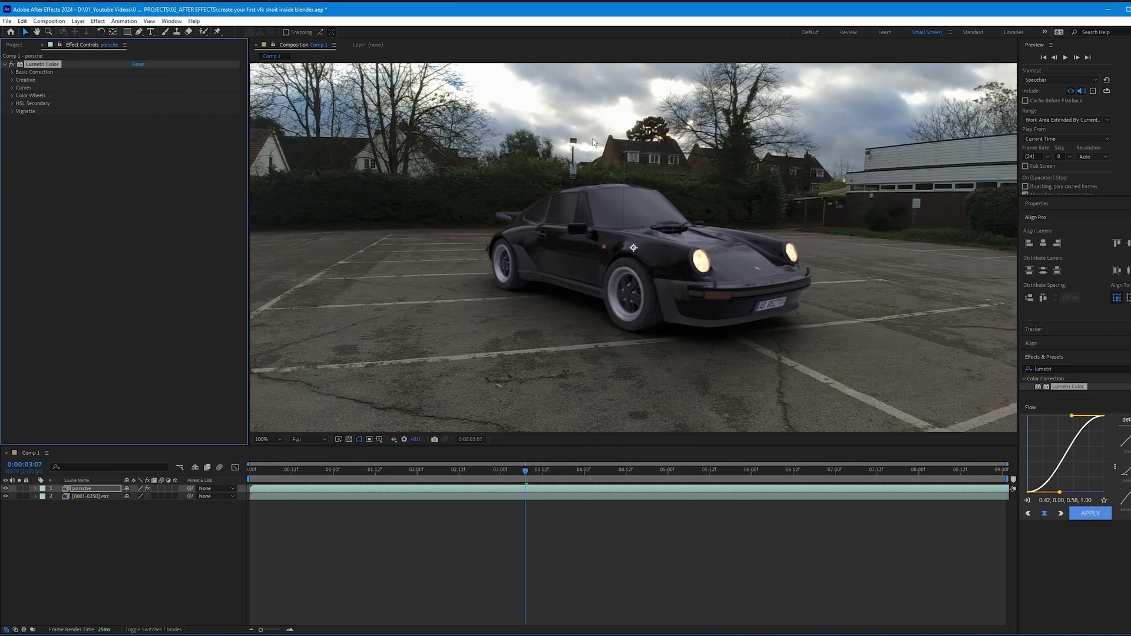
{"action": "left_click", "coordinate": [13, 72]}
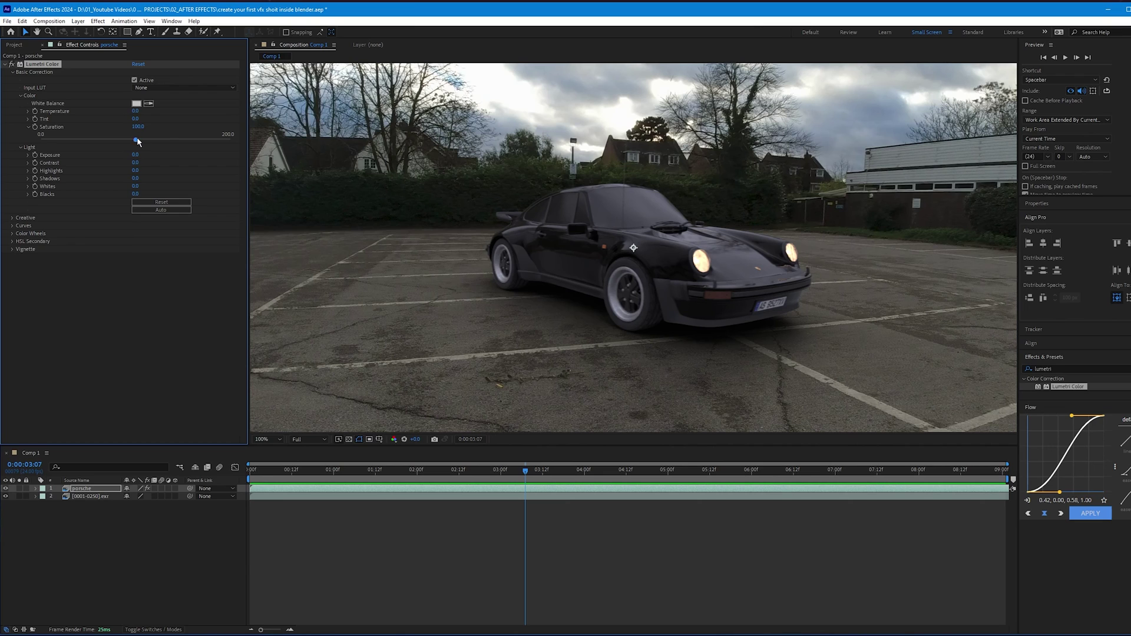
{"action": "left_click_drag", "start_coordinate": [136, 141], "coordinate": [102, 141]}
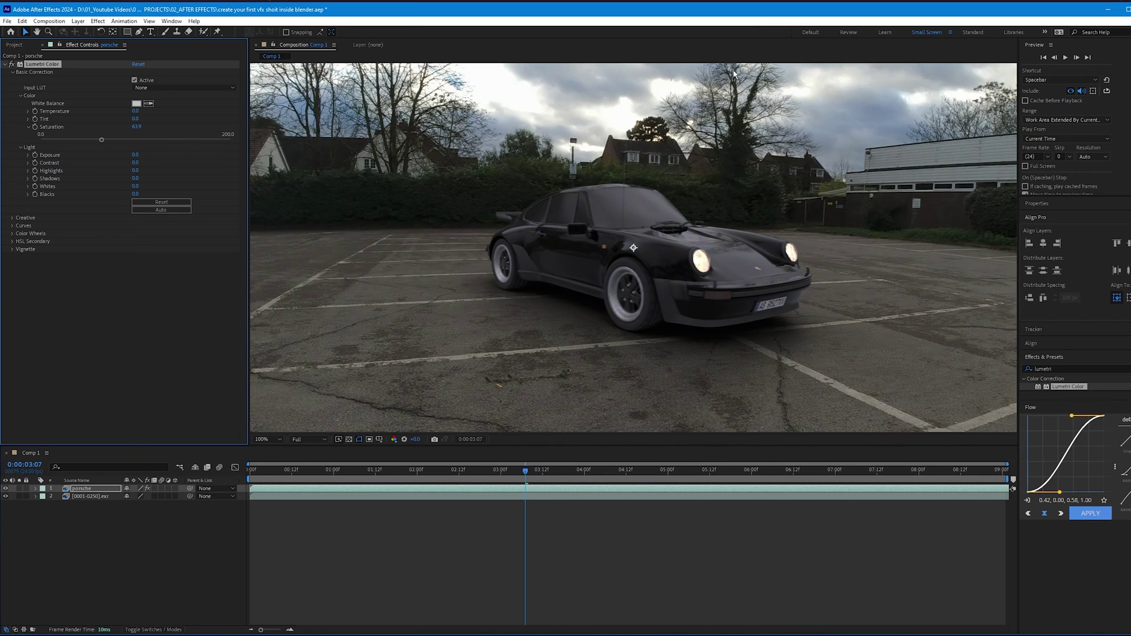
{"action": "key", "text": "period"}
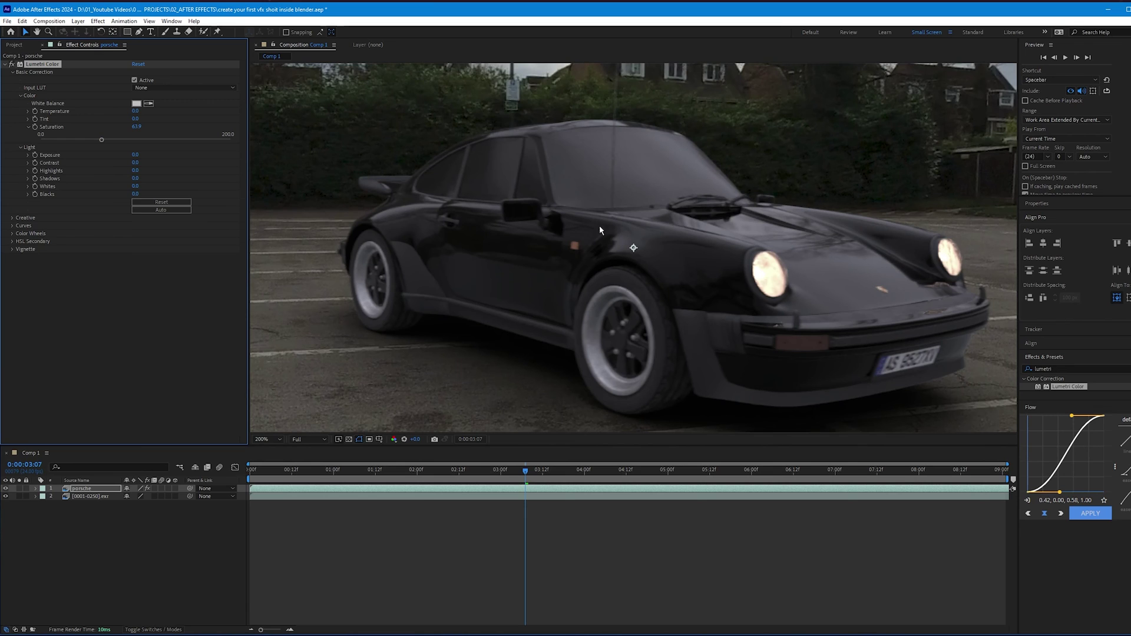
- Set the Creative Sharpen value to -15 and collapse Lumetri Color
{"action": "scroll", "coordinate": [641, 235], "scroll_direction": "up", "scroll_amount": 2}
{"action": "scroll", "coordinate": [630, 245], "scroll_direction": "down", "scroll_amount": 2}
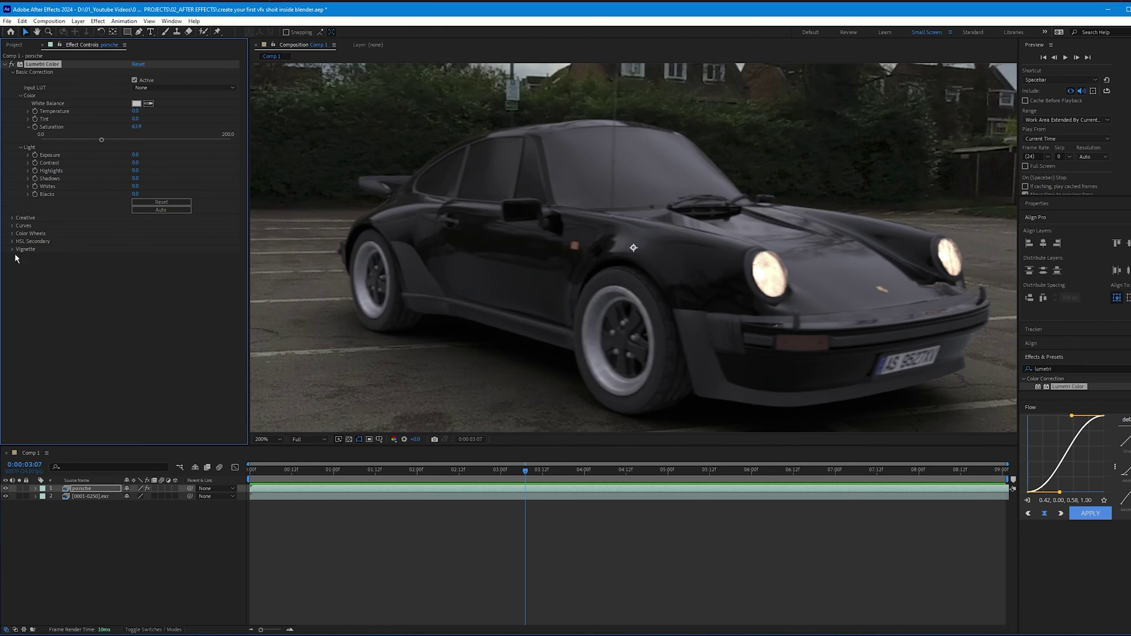
{"action": "left_click", "coordinate": [12, 217]}
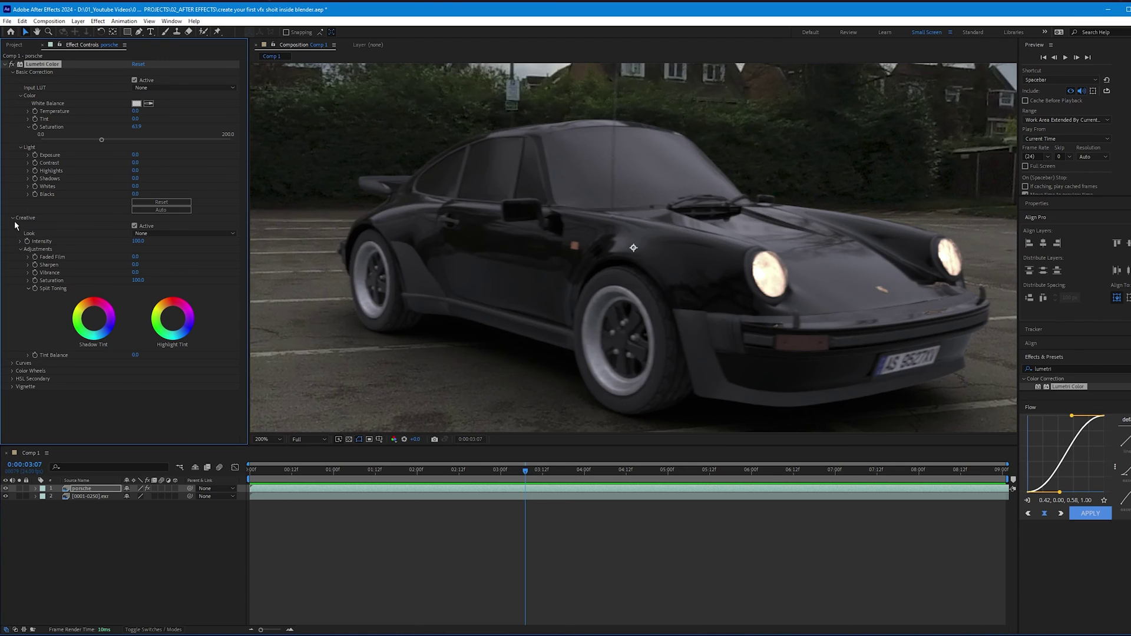
{"action": "left_click", "coordinate": [28, 265]}
{"action": "left_click_drag", "start_coordinate": [135, 278], "coordinate": [125, 278]}
{"action": "left_click", "coordinate": [136, 264]}
{"action": "type", "text": "-15"}
{"action": "key", "text": "Return"}
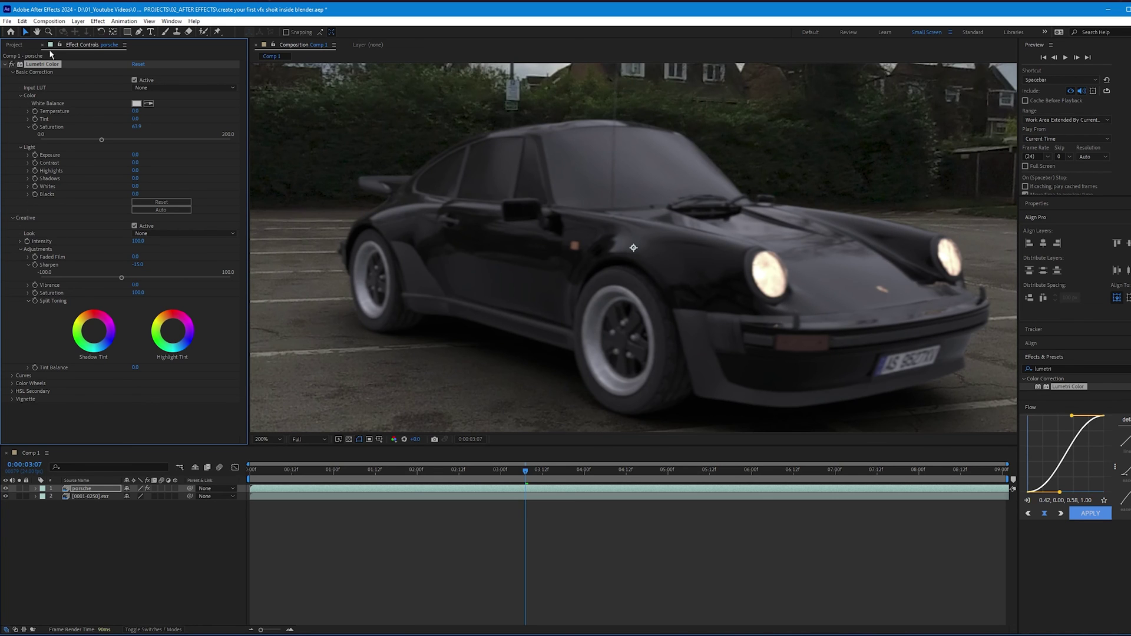
{"action": "left_click", "coordinate": [5, 63]}
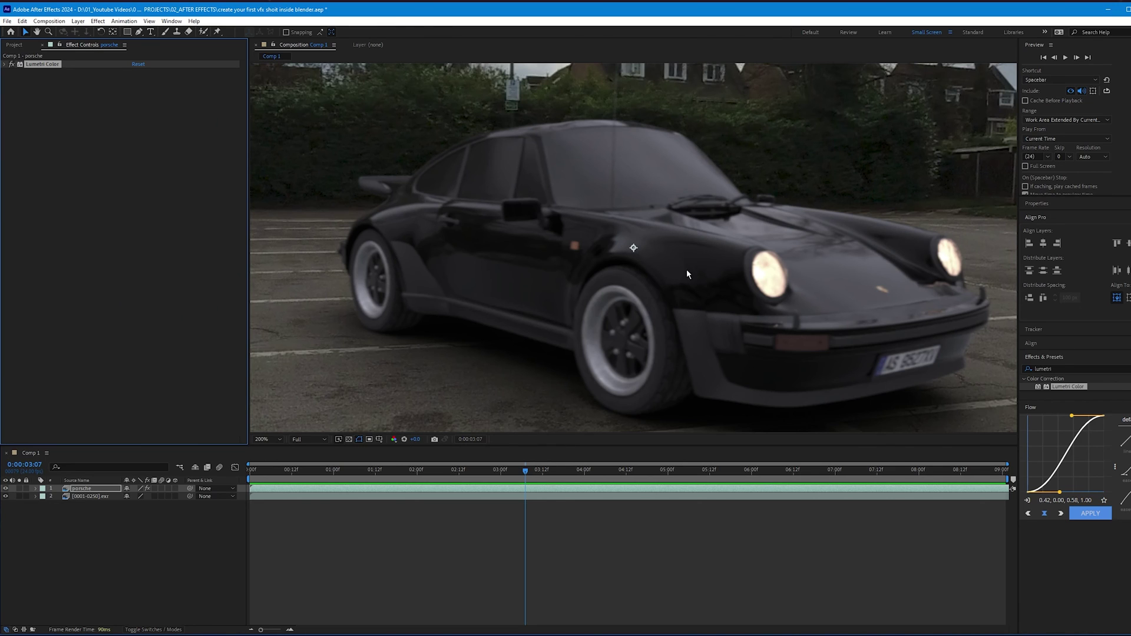
- Lock the background footage layer and set porsche's Amount of Noise to 5%
{"action": "left_click", "coordinate": [263, 489]}
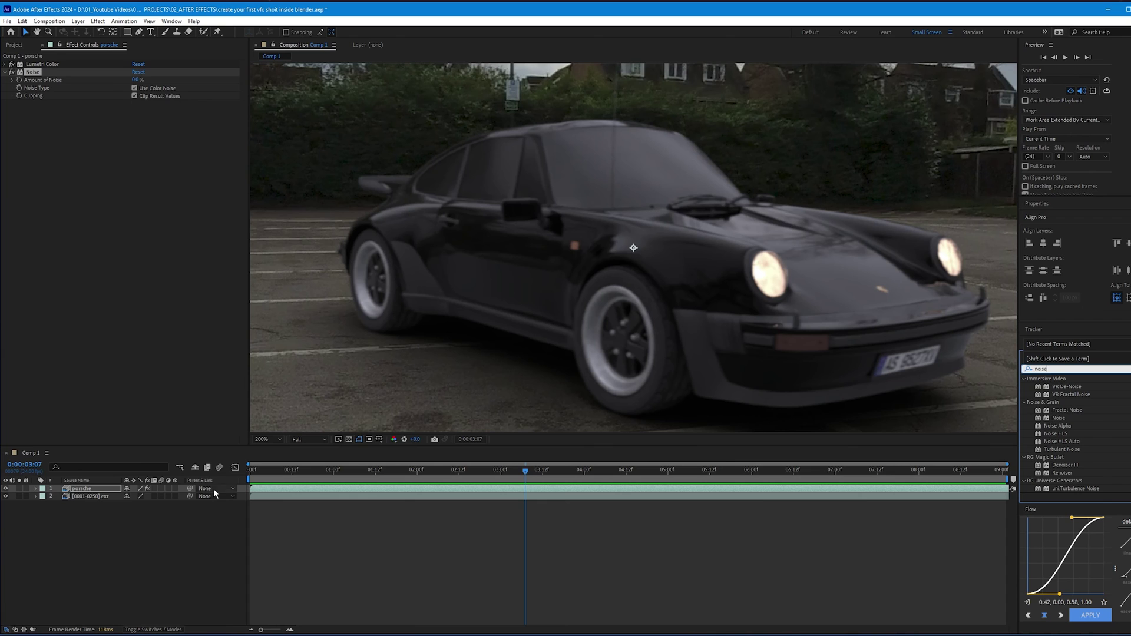
{"action": "left_click", "coordinate": [26, 496]}
{"action": "left_click", "coordinate": [13, 82]}
{"action": "left_click", "coordinate": [137, 80]}
{"action": "type", "text": "5"}
{"action": "key", "text": "Return"}
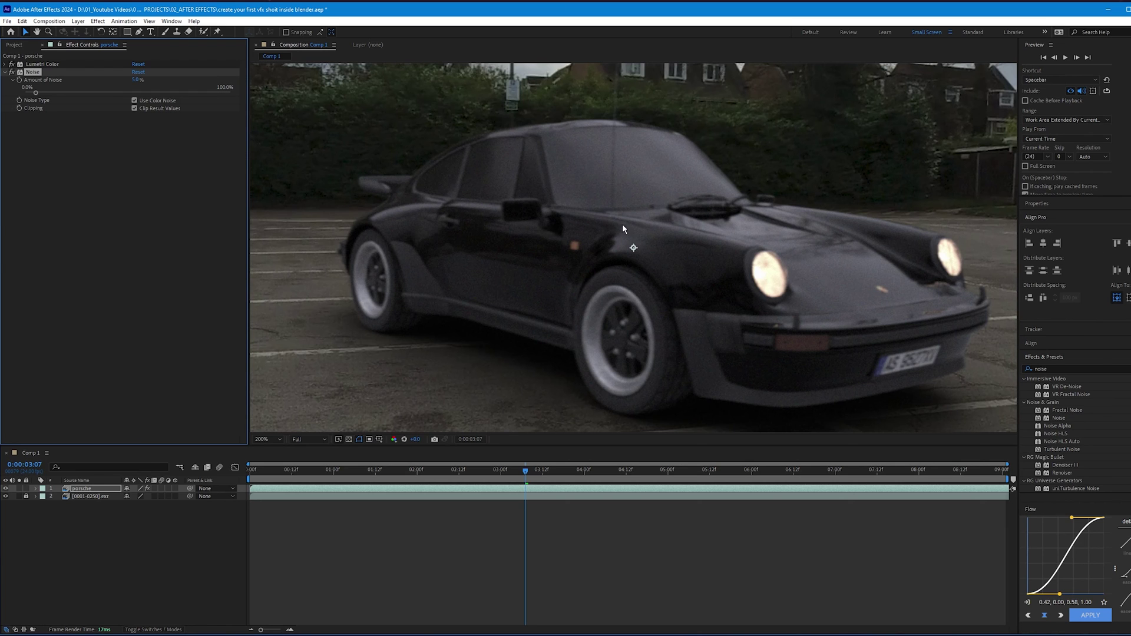
{"action": "key", "text": "comma"}
{"action": "key", "text": "comma"}
{"action": "key", "text": "period"}
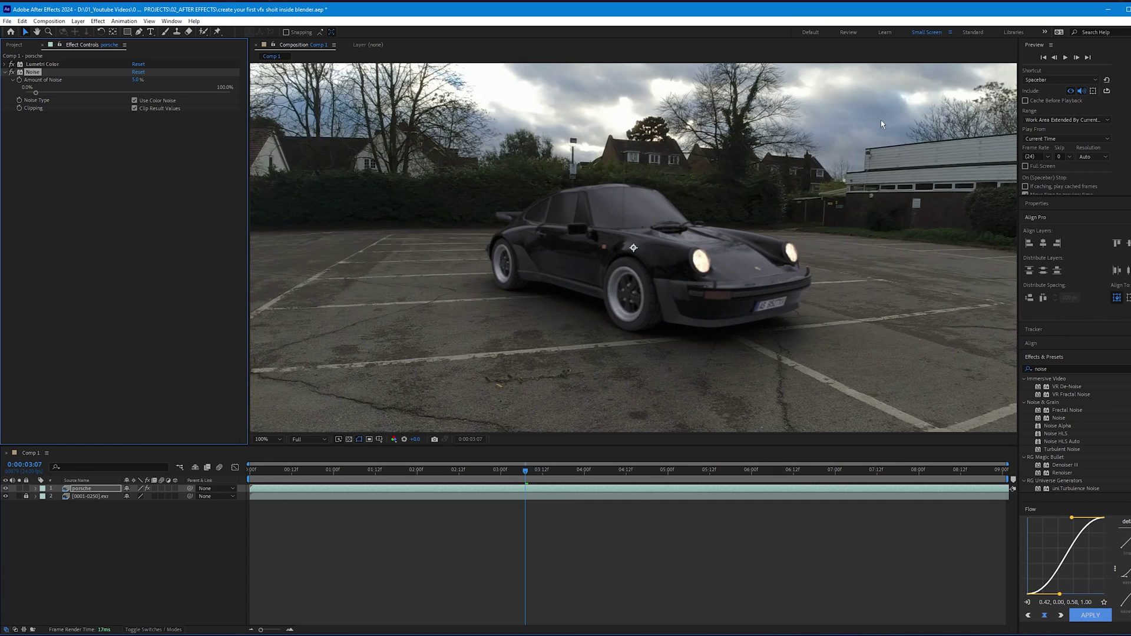
- Add an adjustment layer below porsche and apply Fast Box Blur to it
{"action": "right_click", "coordinate": [131, 536]}
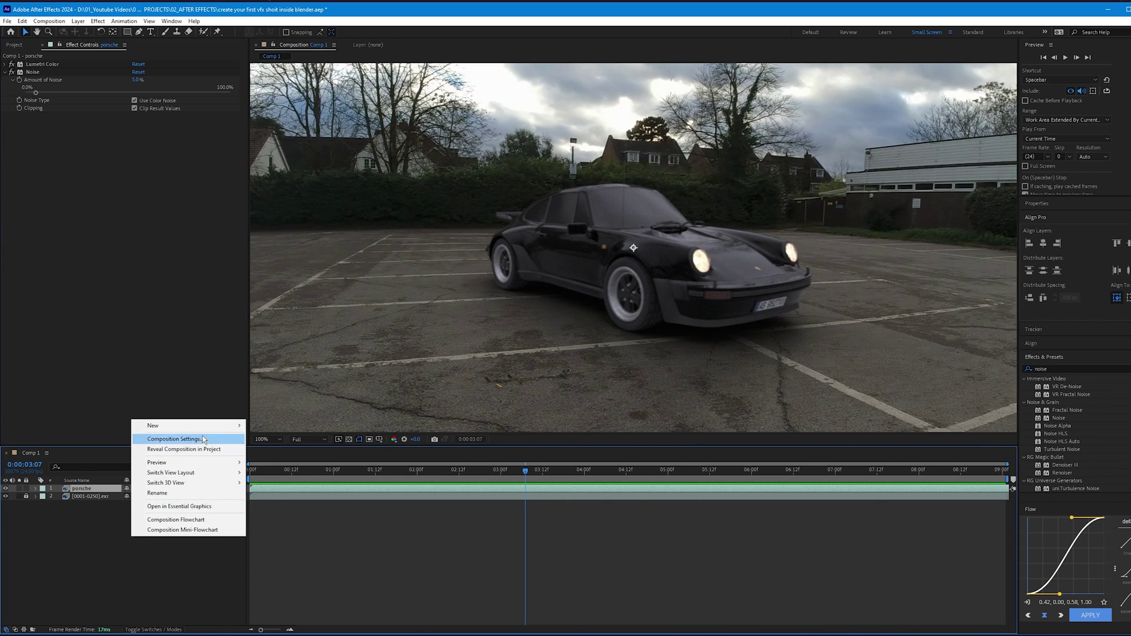
{"action": "mouse_move", "coordinate": [207, 426]}
{"action": "left_click", "coordinate": [282, 501]}
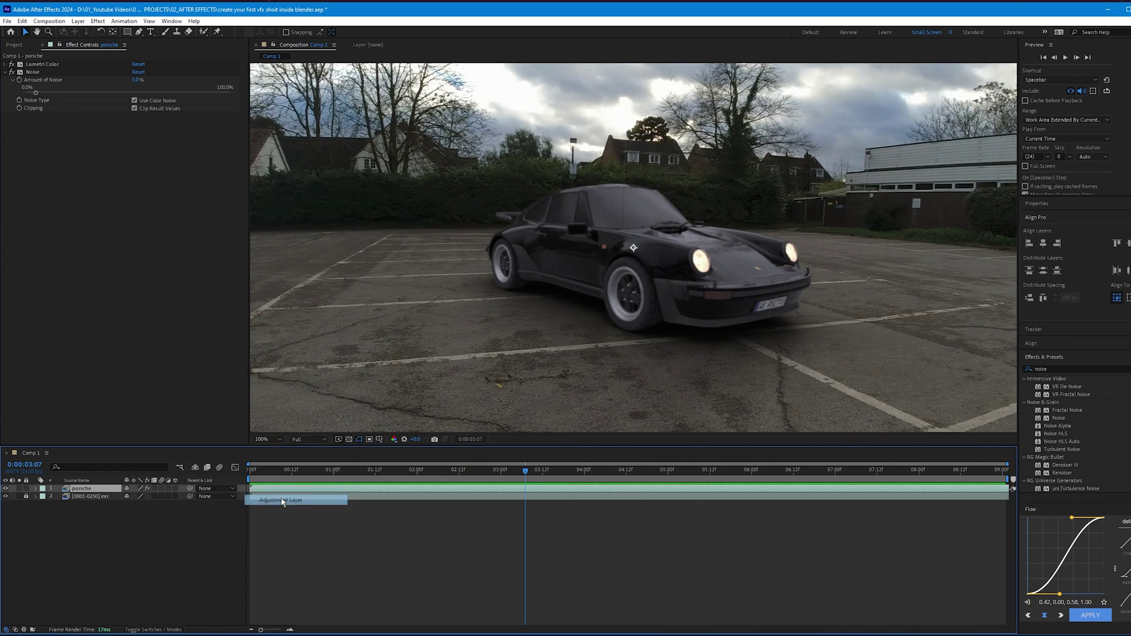
{"action": "left_click_drag", "start_coordinate": [104, 502], "coordinate": [104, 506]}
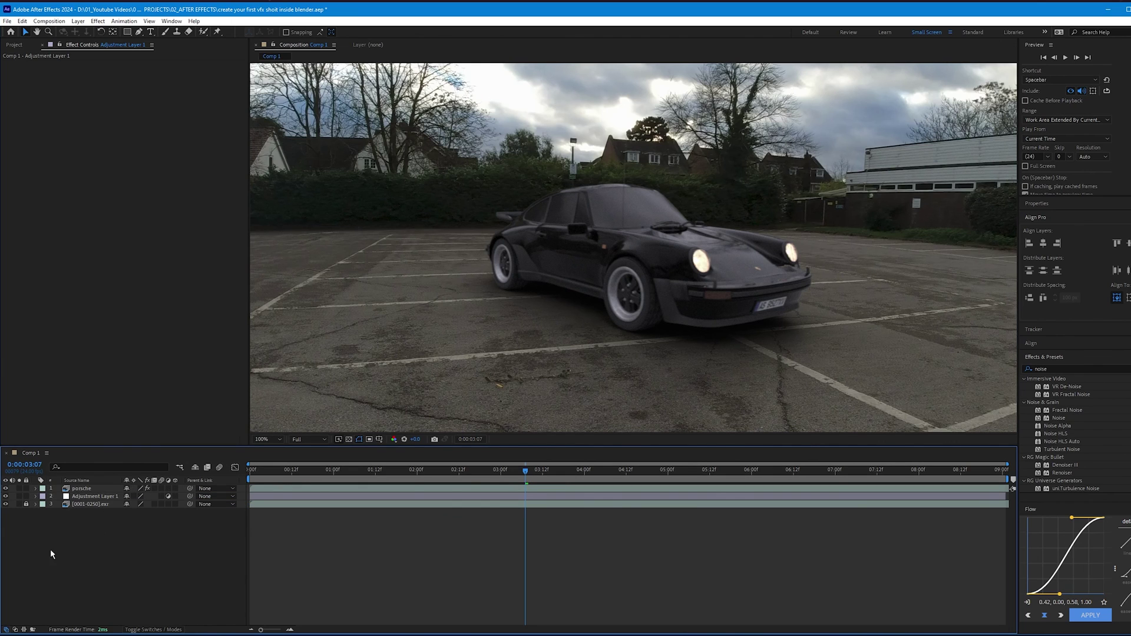
{"action": "left_click", "coordinate": [97, 497]}
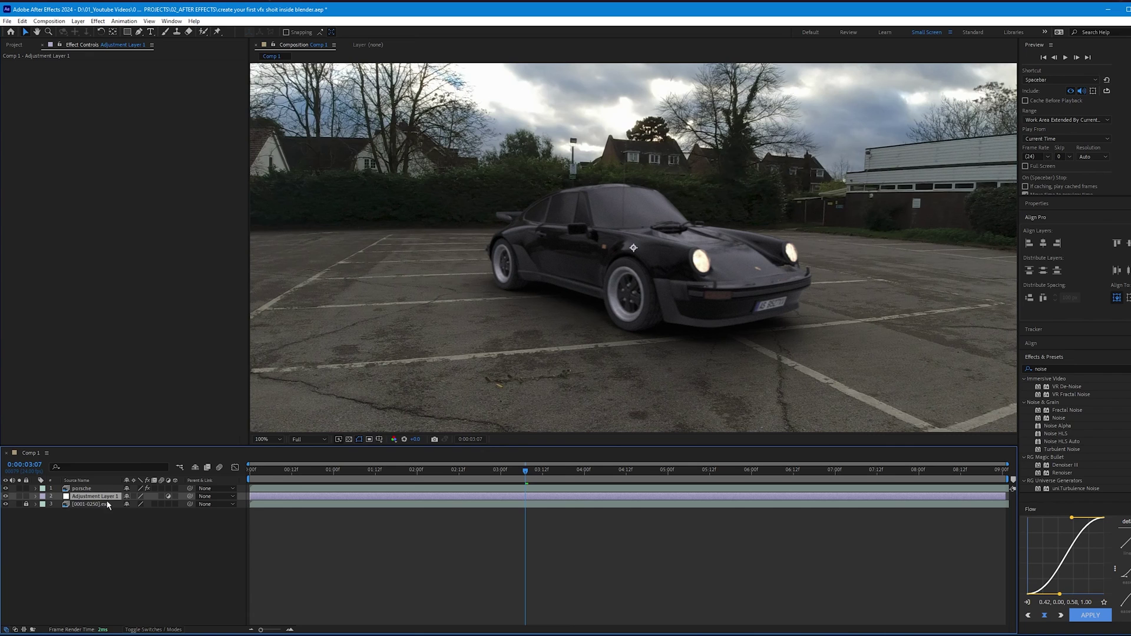
{"action": "key", "text": "ctrl+space"}
{"action": "type", "text": "blu"}
{"action": "key", "text": "Down"}
{"action": "key", "text": "Down"}
{"action": "key", "text": "Down"}
{"action": "key", "text": "Down"}
{"action": "key", "text": "Down"}
{"action": "key", "text": "Down"}
{"action": "key", "text": "Down"}
{"action": "key", "text": "Down"}
{"action": "key", "text": "Down"}
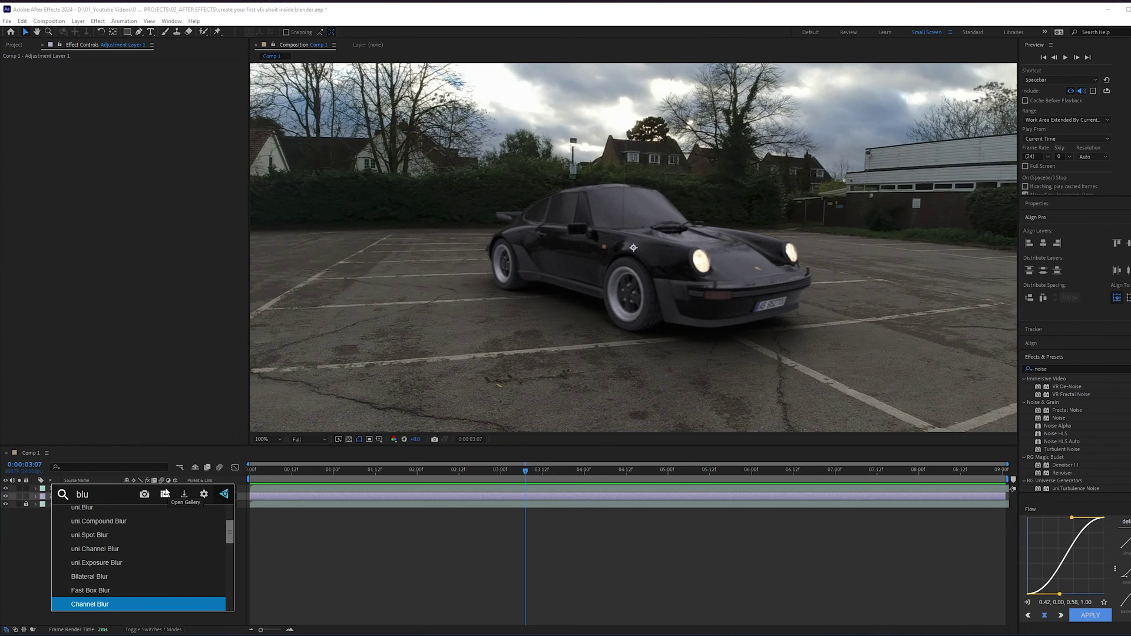
{"action": "key", "text": "Up"}
{"action": "key", "text": "Return"}
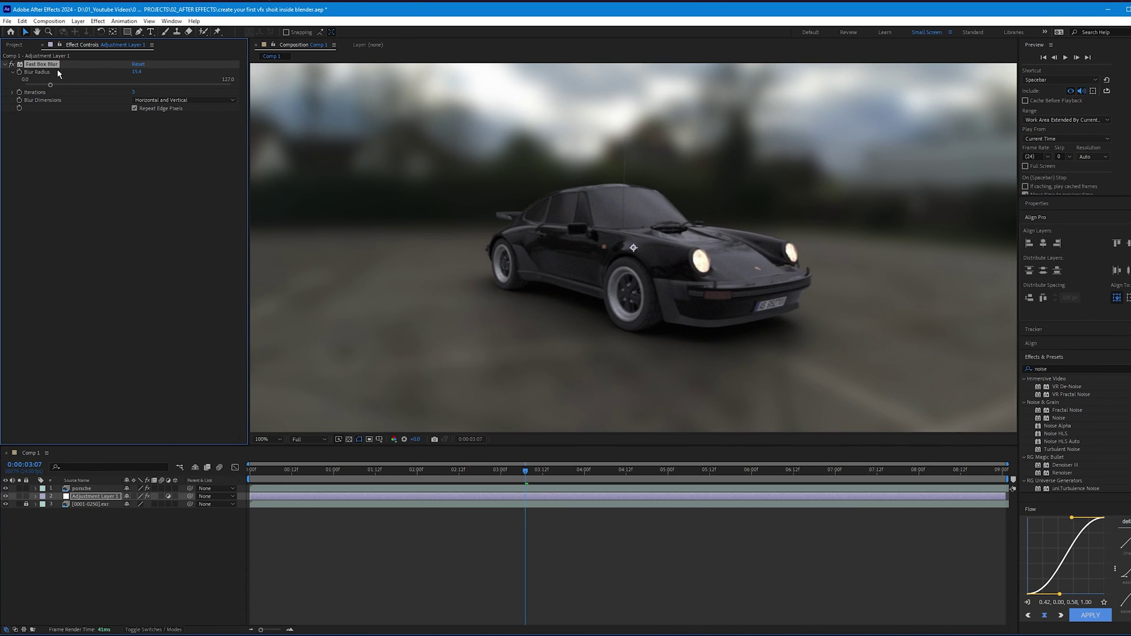
- Apply the Tint effect to the porsche layer
{"action": "left_click", "coordinate": [88, 488]}
{"action": "key", "text": "ctrl+space"}
{"action": "type", "text": "tint"}
{"action": "key", "text": "Return"}
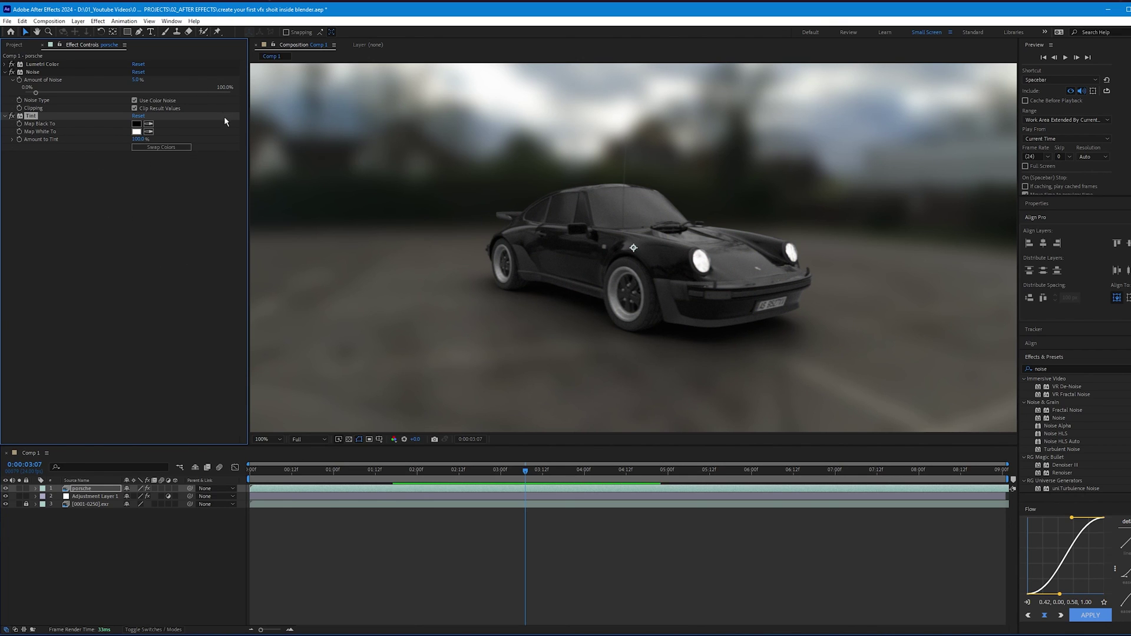
- Zero Amount to Tint and sample Map Black To dark and Map White To light grey from the footage
{"action": "left_click", "coordinate": [140, 139]}
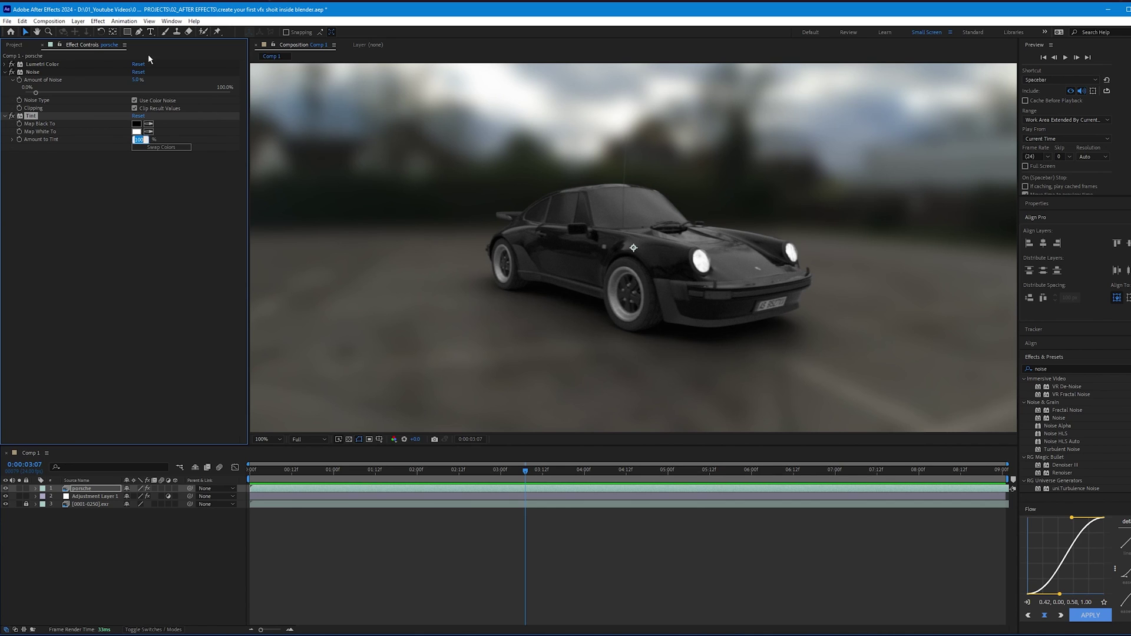
{"action": "type", "text": "0"}
{"action": "key", "text": "Return"}
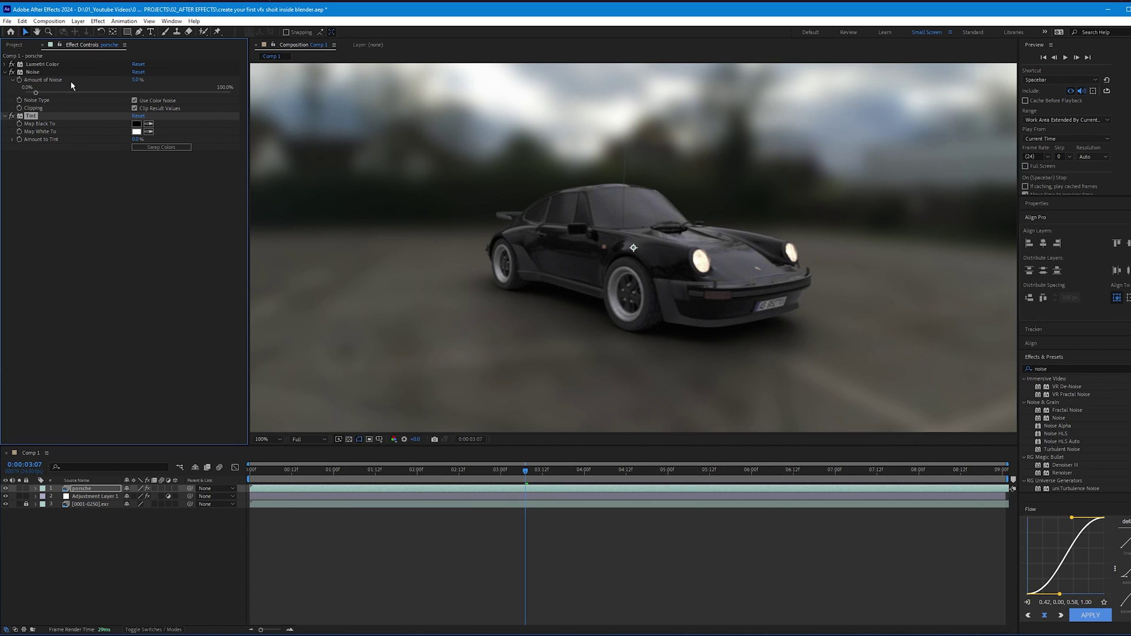
{"action": "left_click", "coordinate": [149, 126]}
{"action": "left_click", "coordinate": [341, 190]}
{"action": "left_click", "coordinate": [149, 131]}
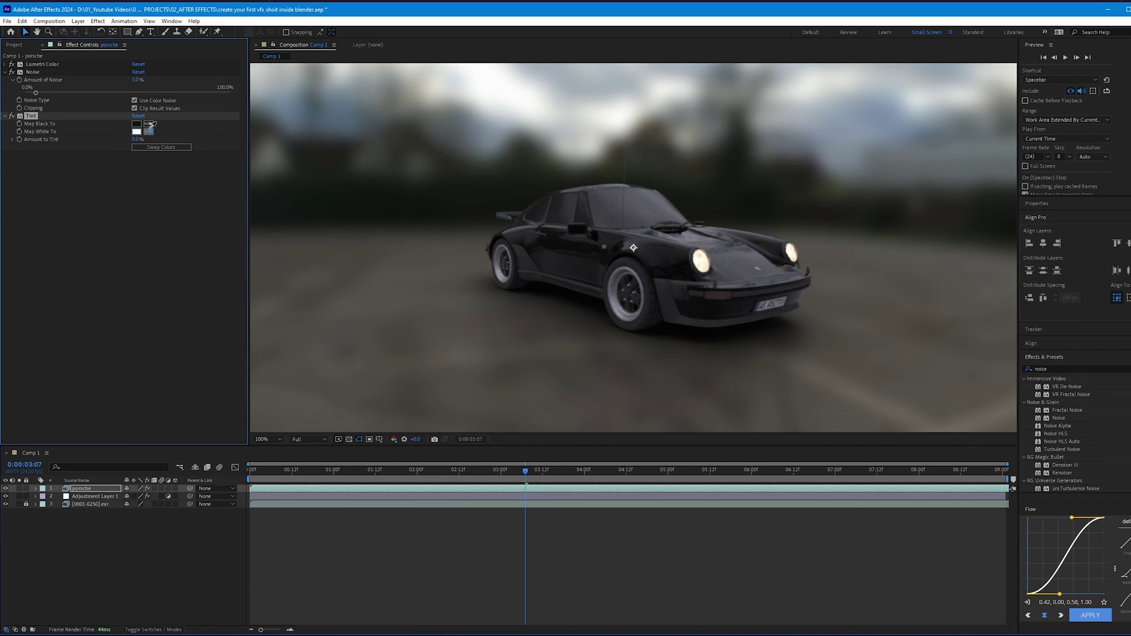
{"action": "left_click", "coordinate": [489, 119]}
- Hide the blur adjustment layer and raise Amount to Tint to 31.3%
{"action": "left_click", "coordinate": [167, 232]}
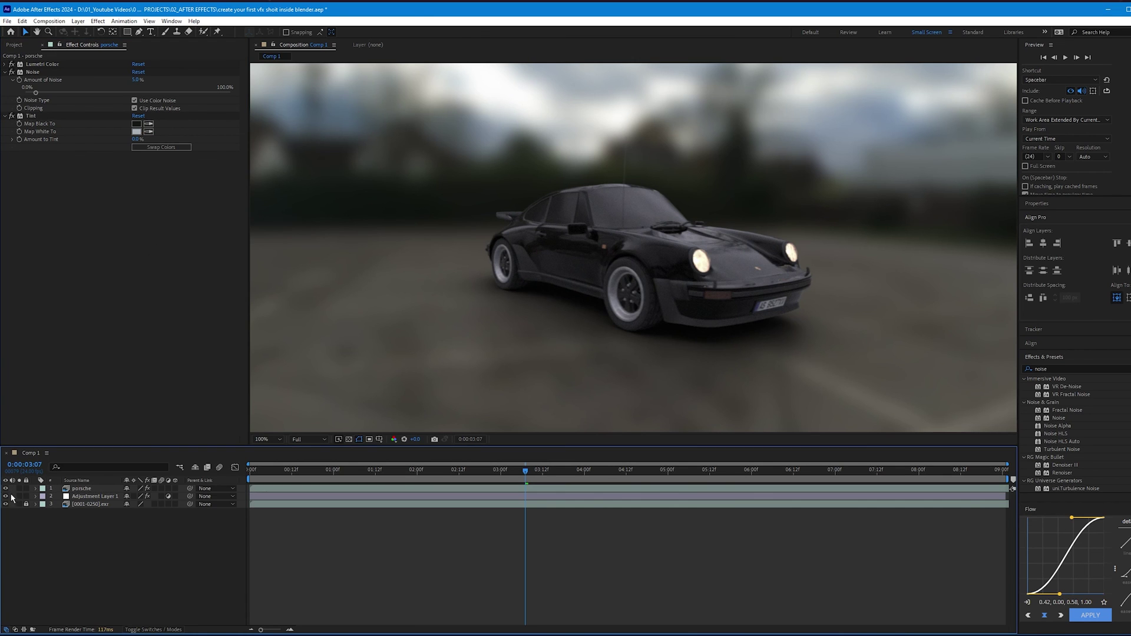
{"action": "left_click", "coordinate": [6, 497]}
{"action": "left_click", "coordinate": [107, 174]}
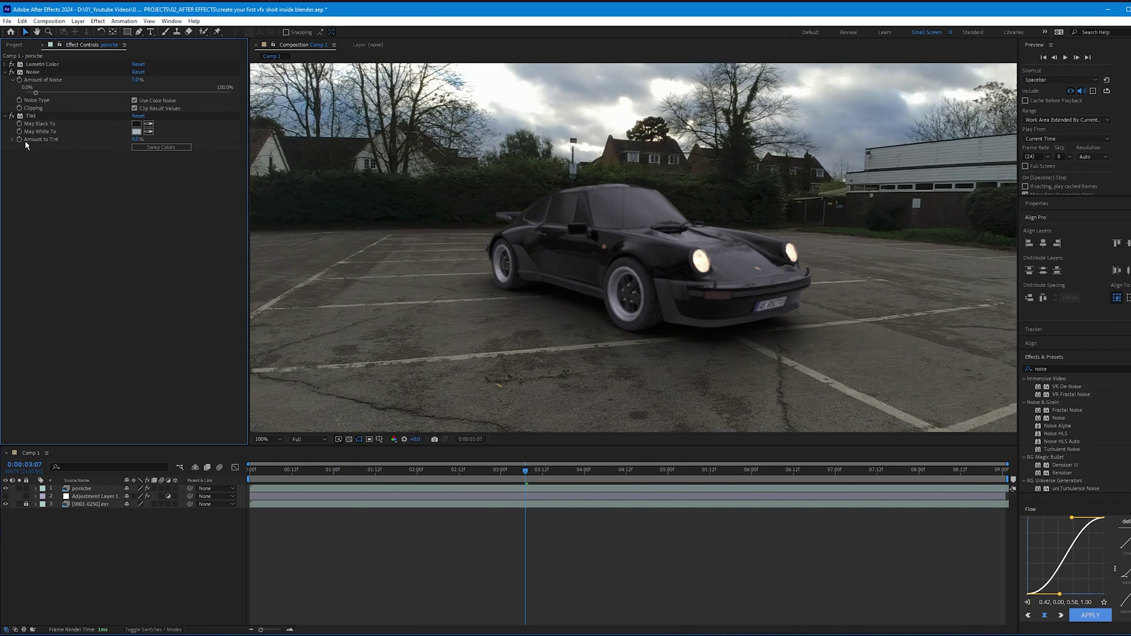
{"action": "left_click", "coordinate": [12, 139]}
{"action": "left_click_drag", "start_coordinate": [23, 152], "coordinate": [89, 152]}
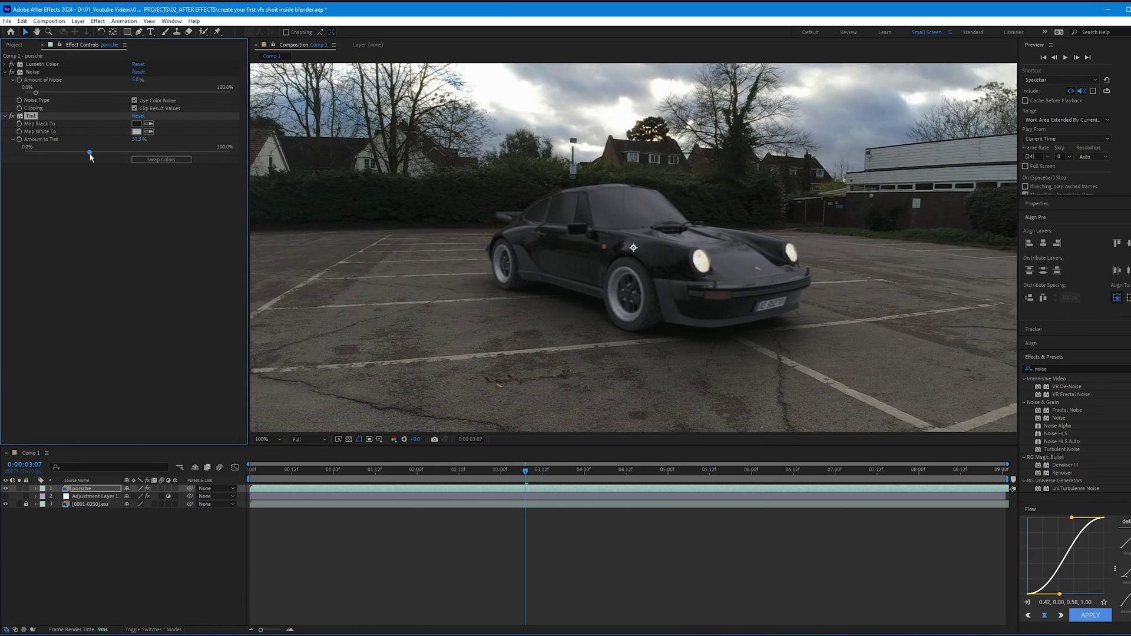